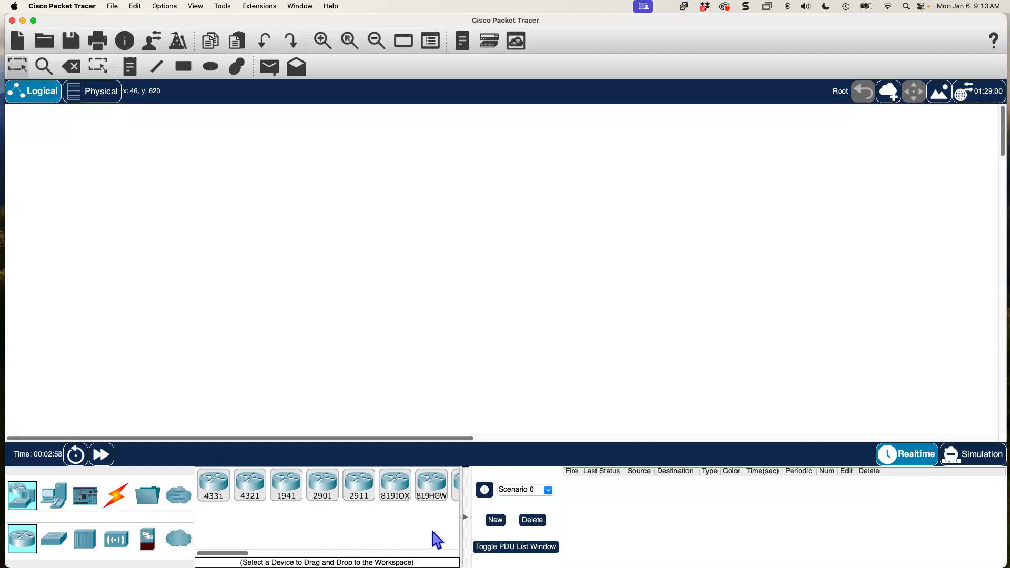
Expand the device list and look through the end device, connection, component and network device categories.
click(466, 517)
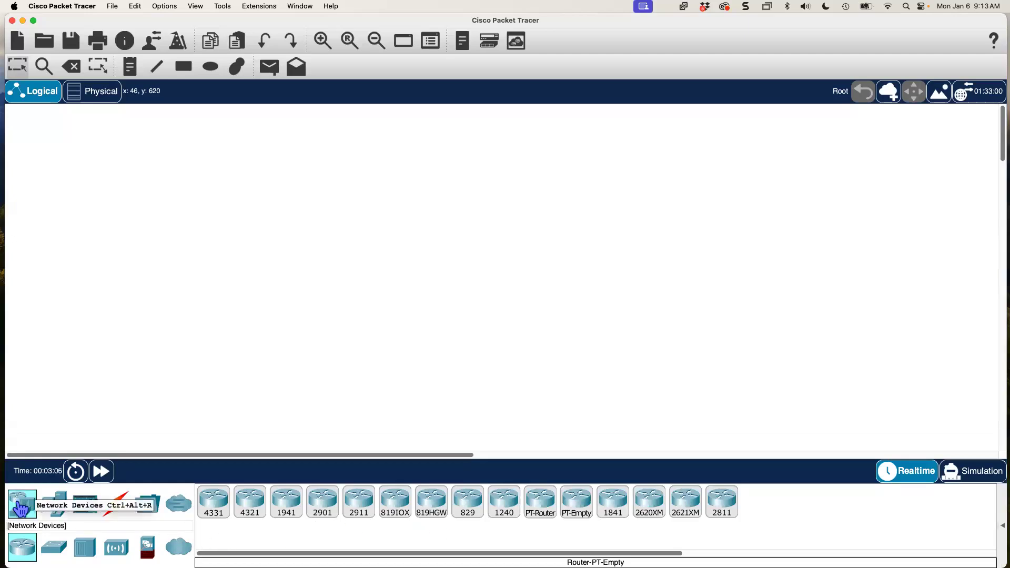
click(55, 507)
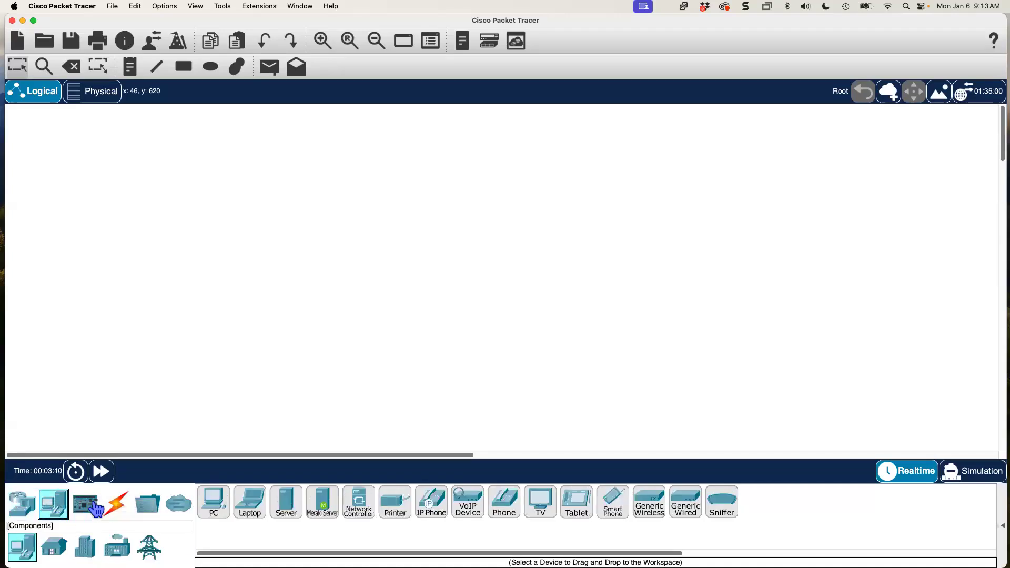
click(116, 507)
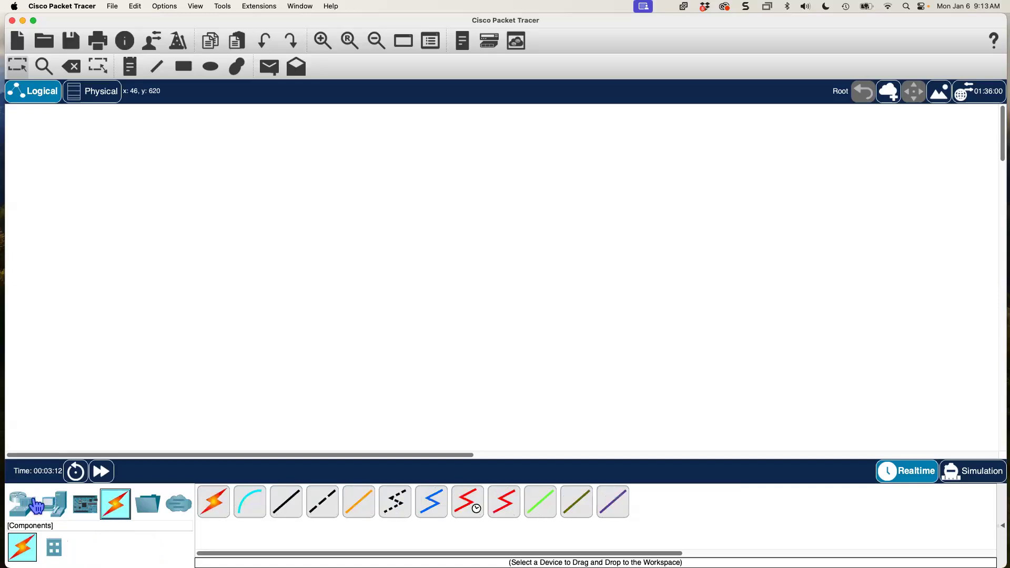
click(77, 508)
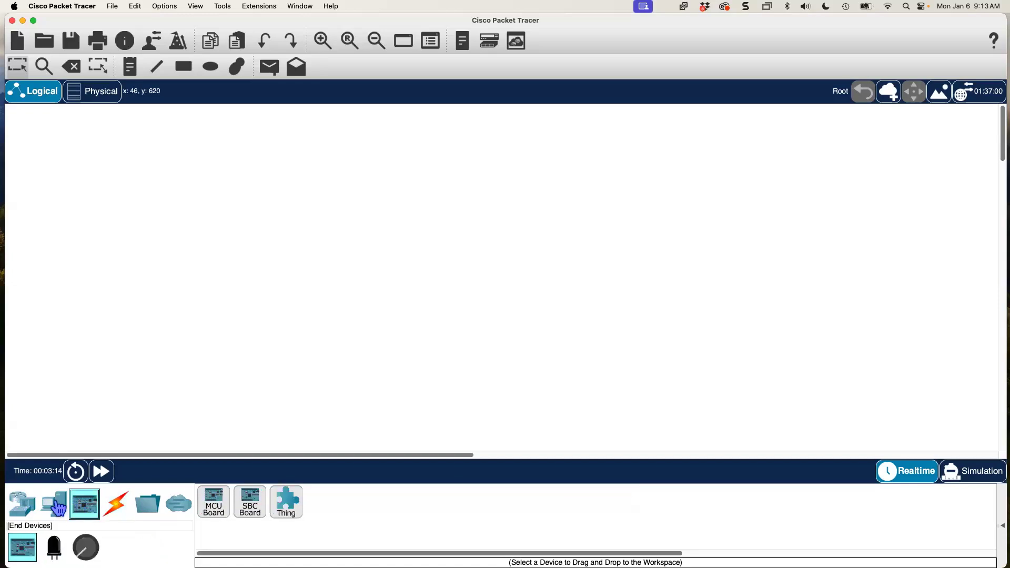
click(54, 505)
click(21, 504)
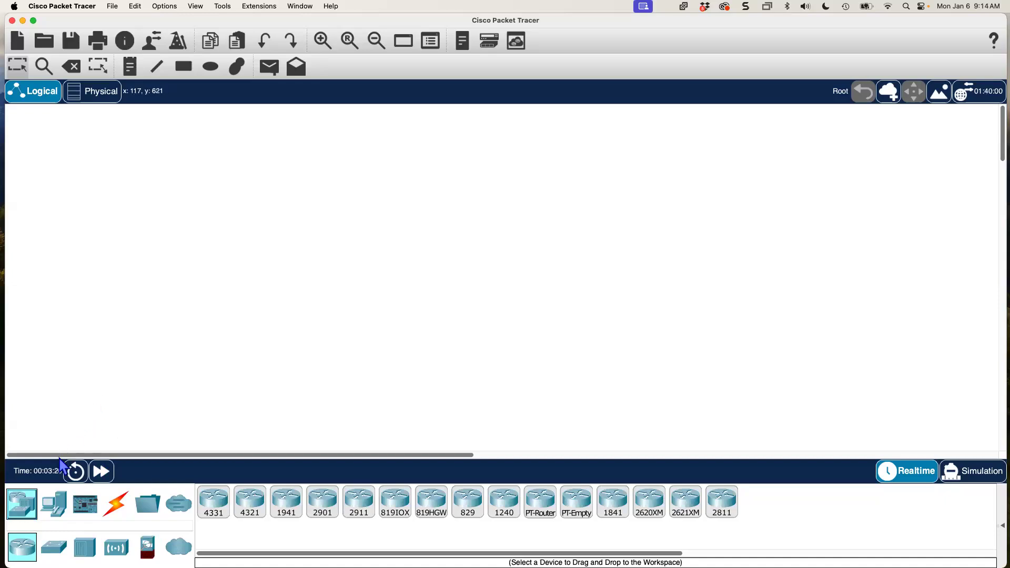
Place two PCs side by side in the upper part of the logical workspace.
click(54, 508)
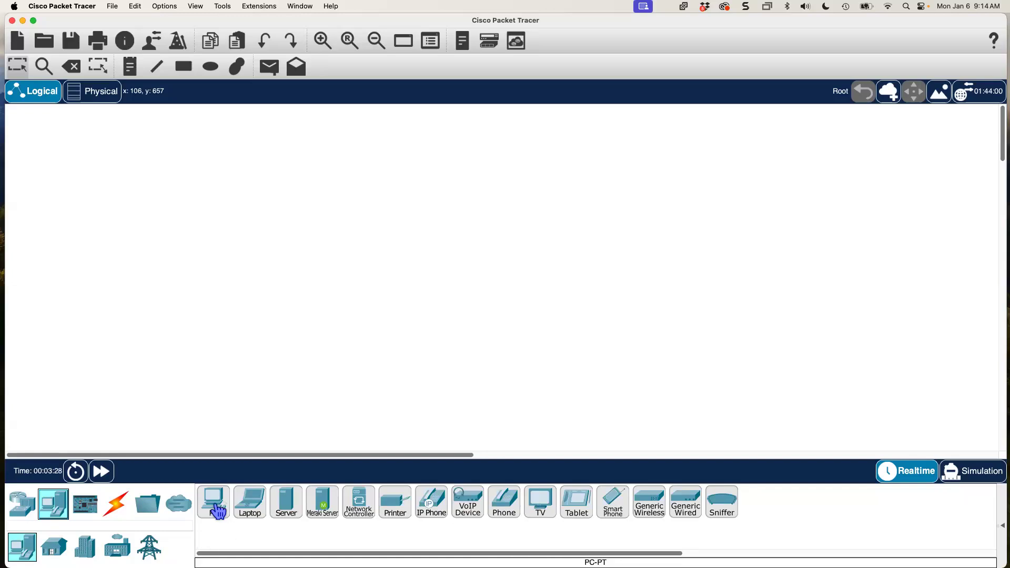
drag(217, 509, 261, 176)
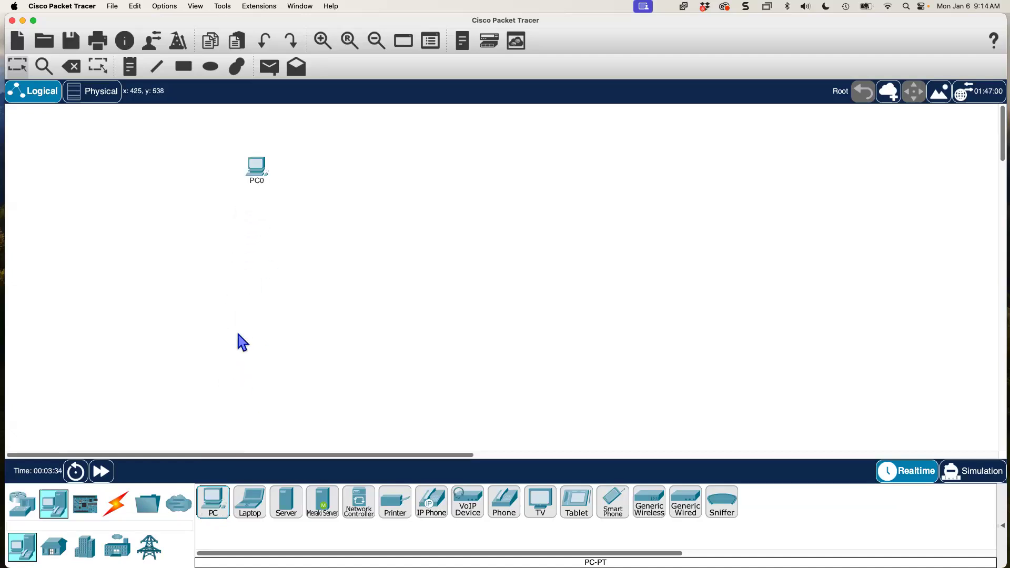
click(213, 504)
click(155, 167)
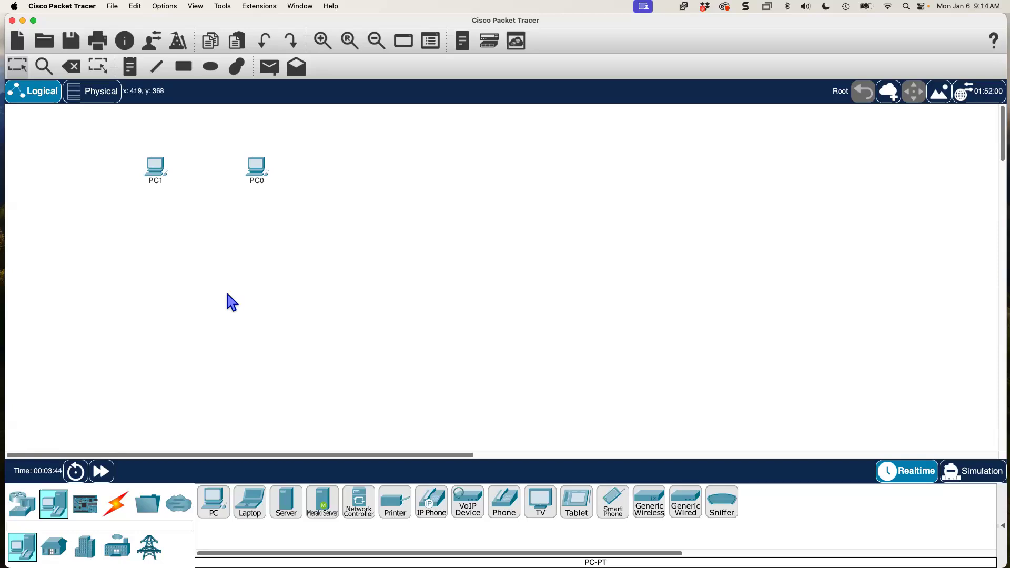
Move both PCs higher in the enlarged workspace and bring them slightly closer together in one row.
click(322, 46)
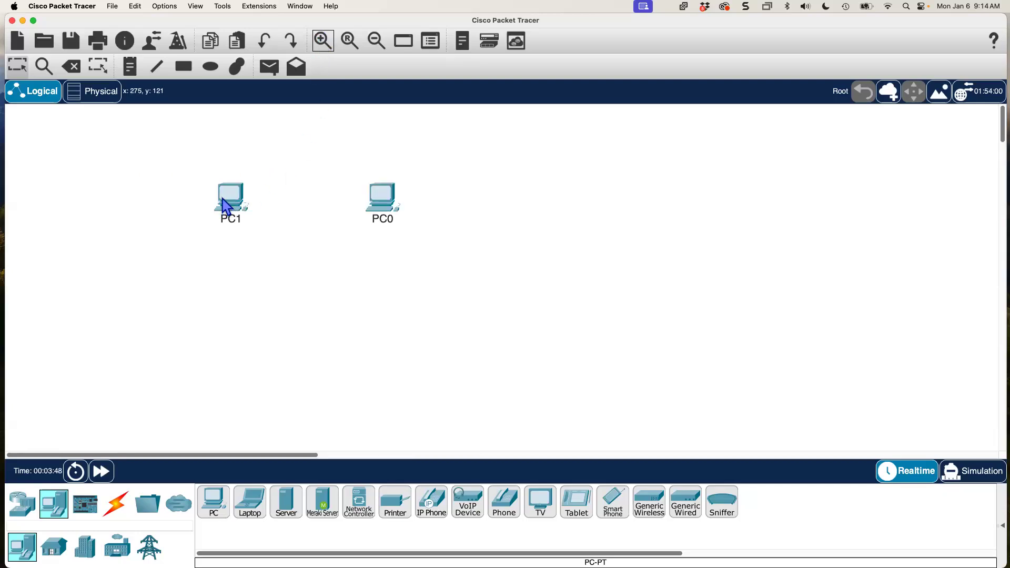
drag(223, 198, 222, 161)
drag(380, 202, 359, 154)
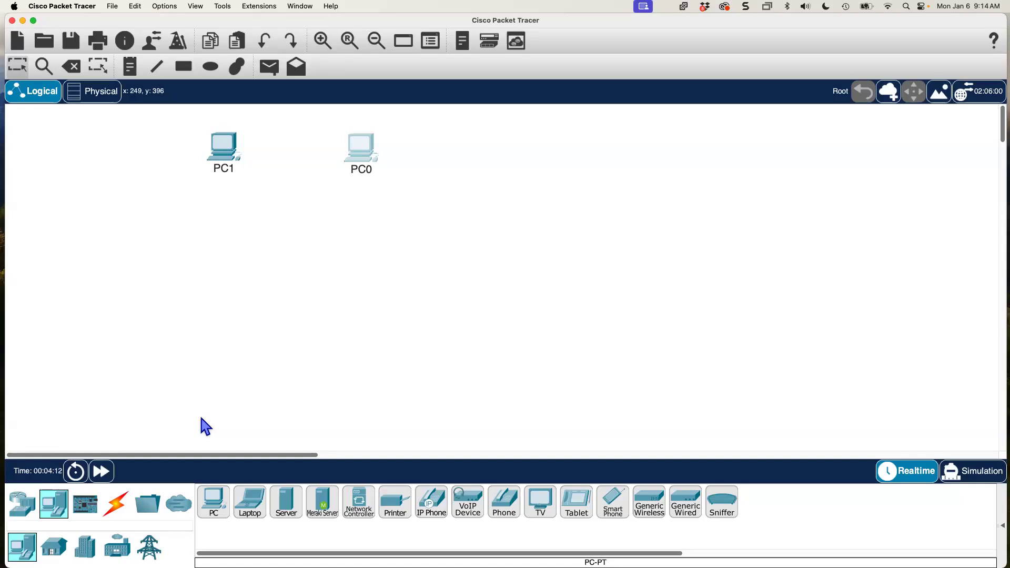
drag(358, 151, 352, 151)
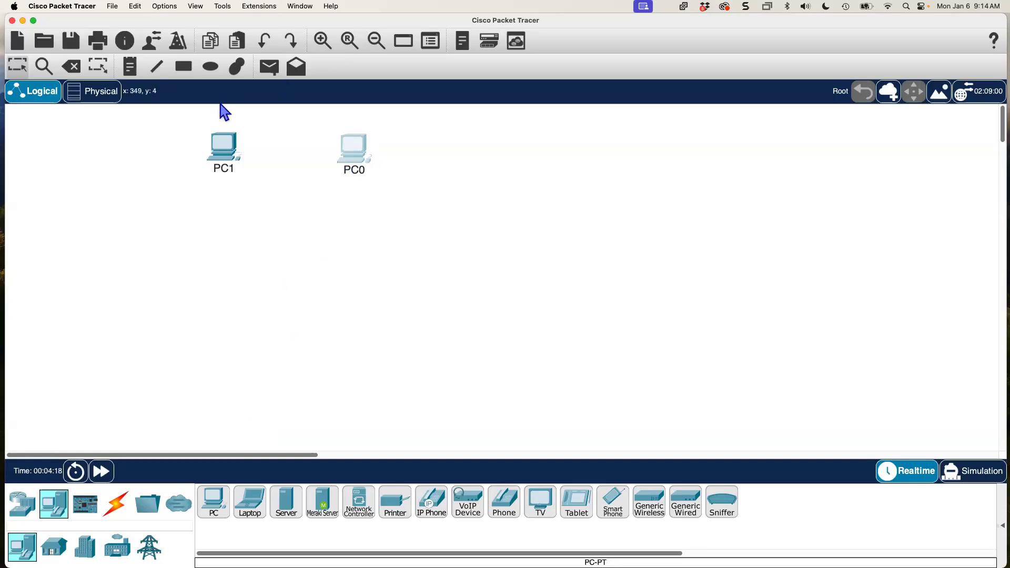
Add a 2960 switch centred below the two PCs.
click(21, 506)
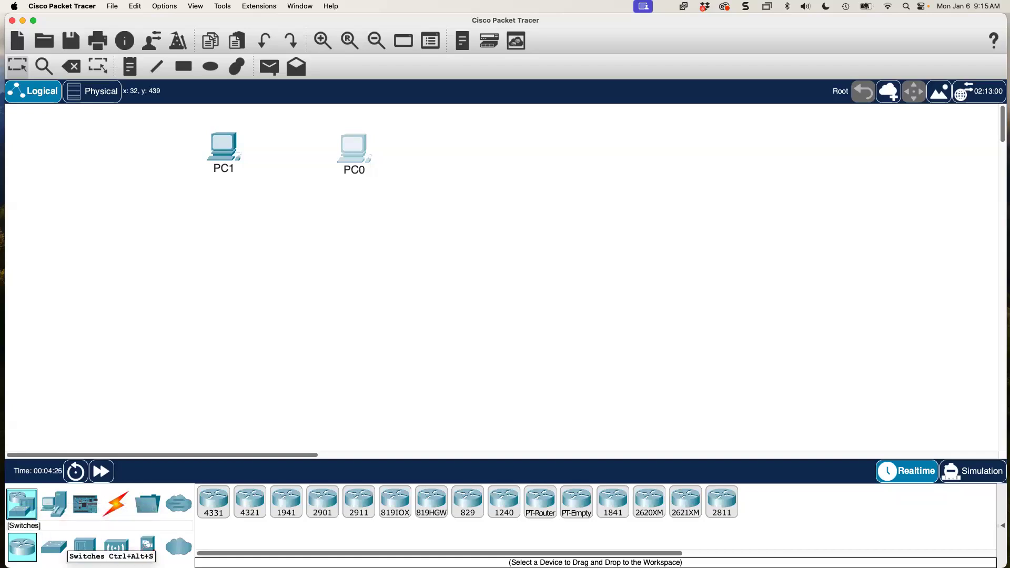
click(53, 546)
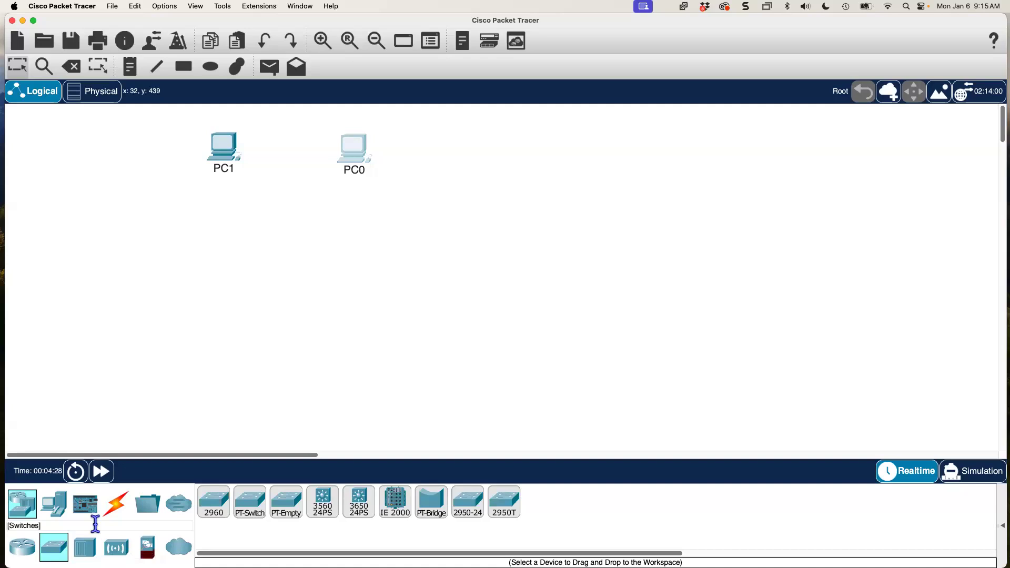
drag(216, 507, 291, 260)
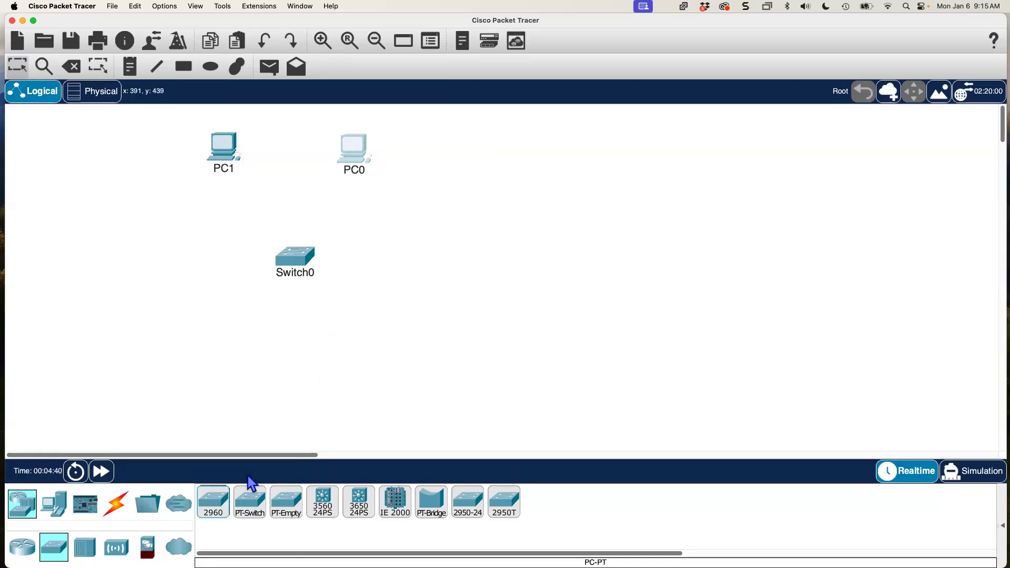
Connect PC0's FastEthernet0 to FastEthernet0/3 on the switch with a copper straight-through cable and nudge the switch slightly to the left.
click(118, 505)
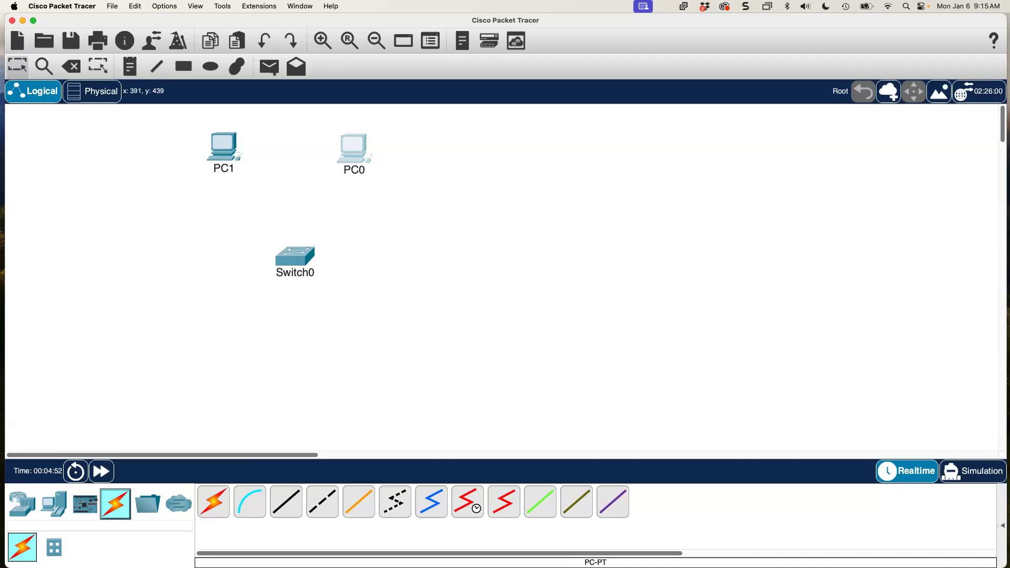
click(290, 503)
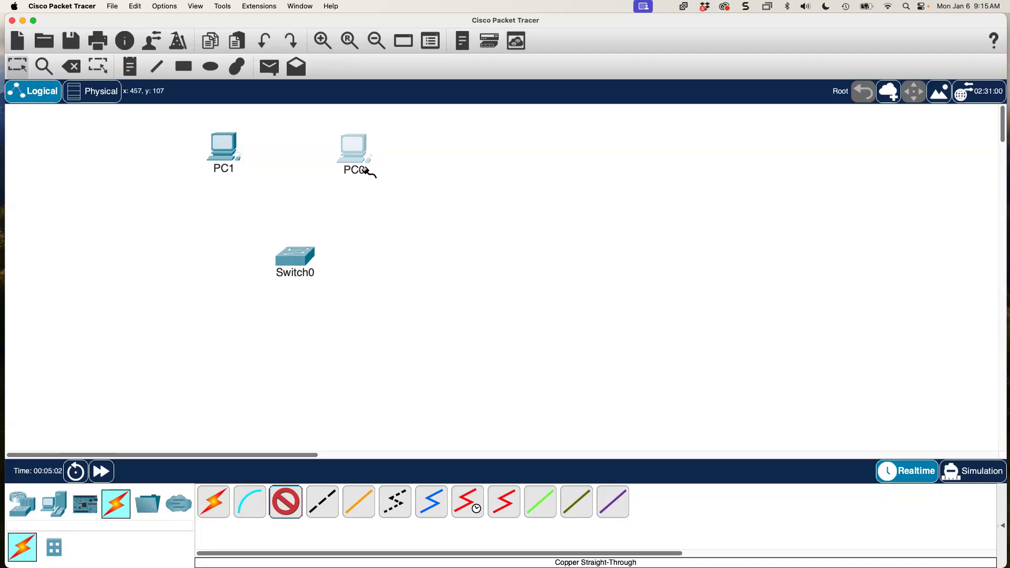
mouse_move(360, 153)
click(357, 148)
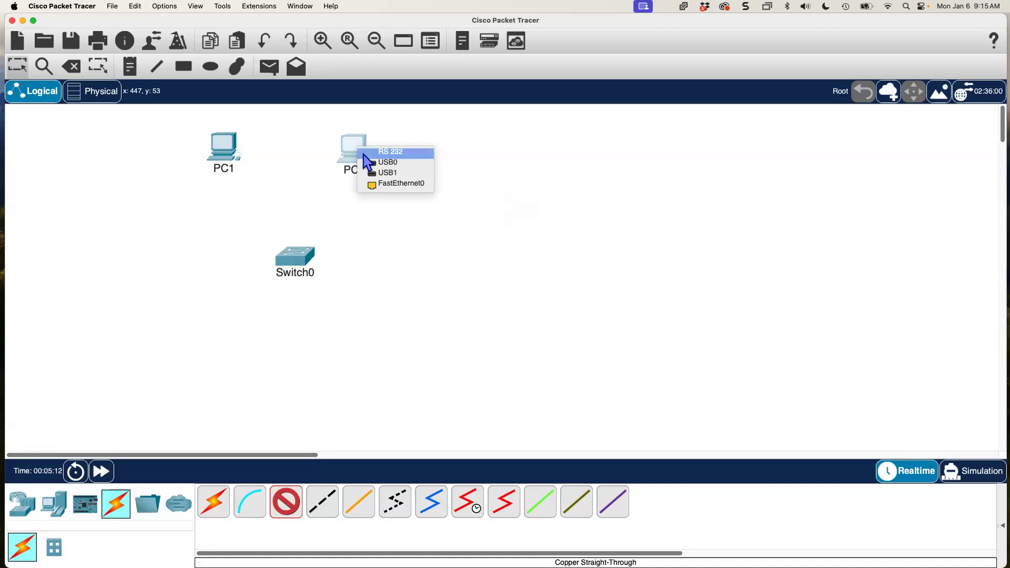
click(378, 184)
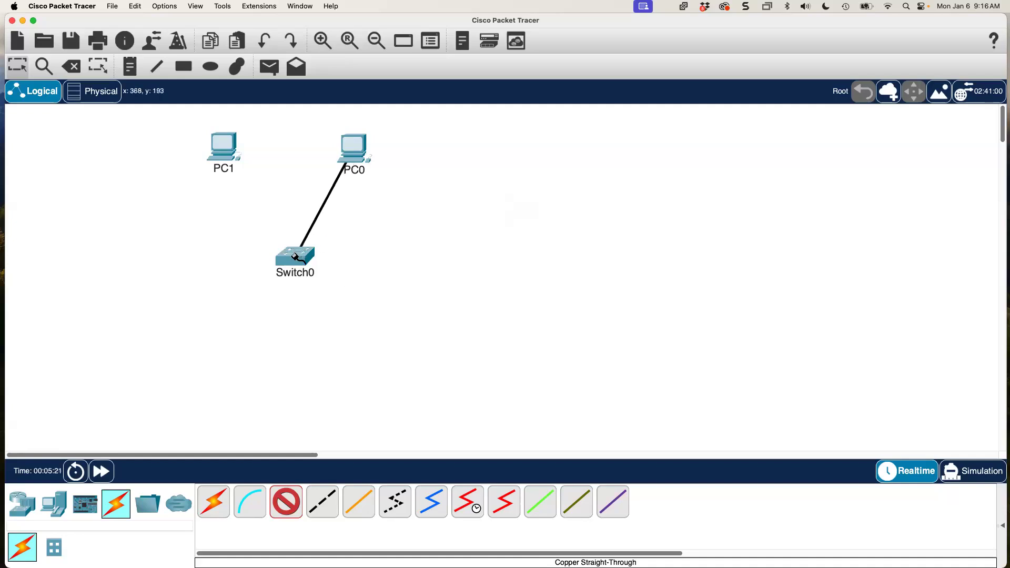
mouse_move(295, 257)
click(295, 257)
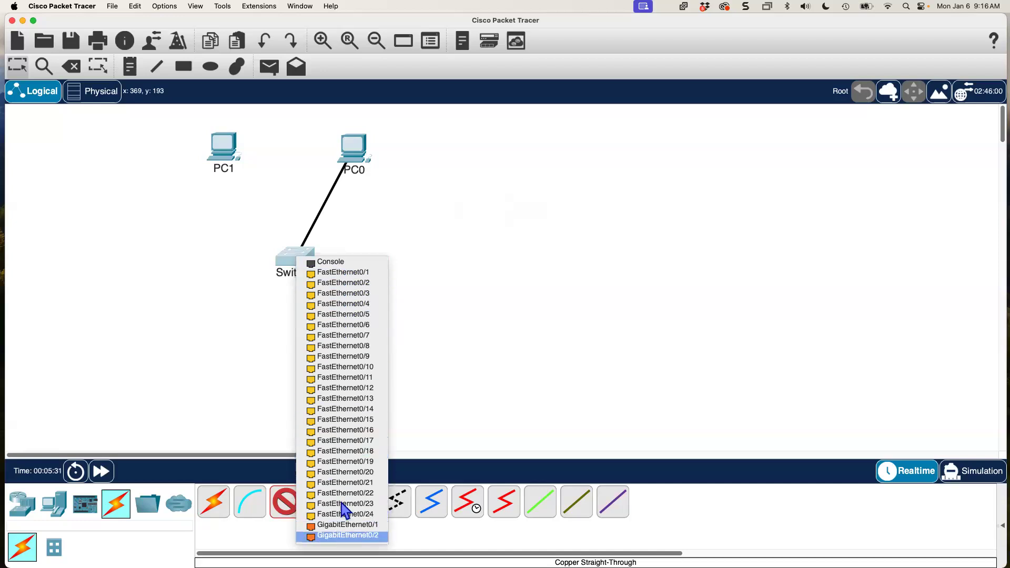
click(349, 294)
drag(292, 260, 284, 258)
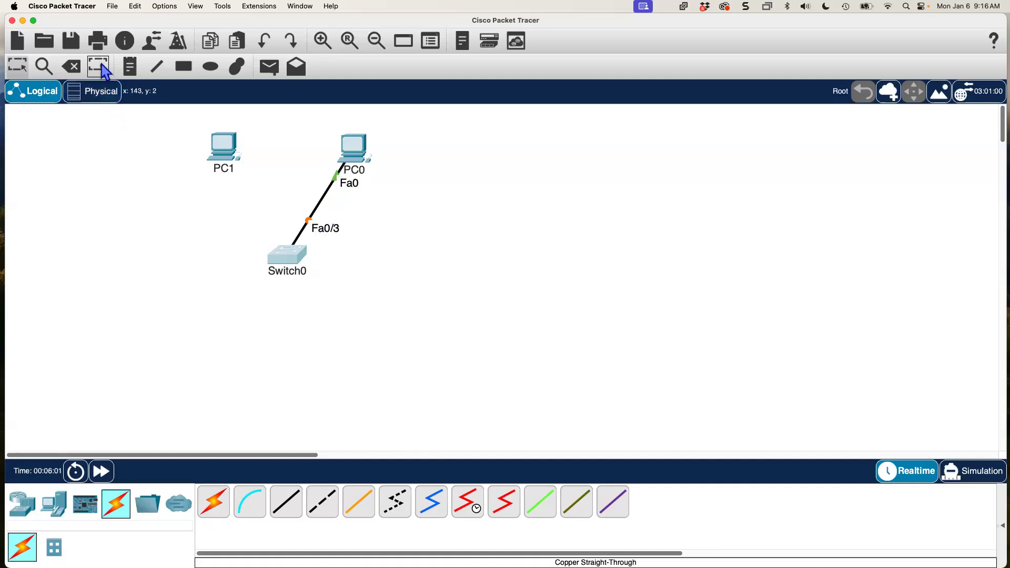
Turn the always-shown port labels in the logical workspace off and back on in the preferences.
click(71, 6)
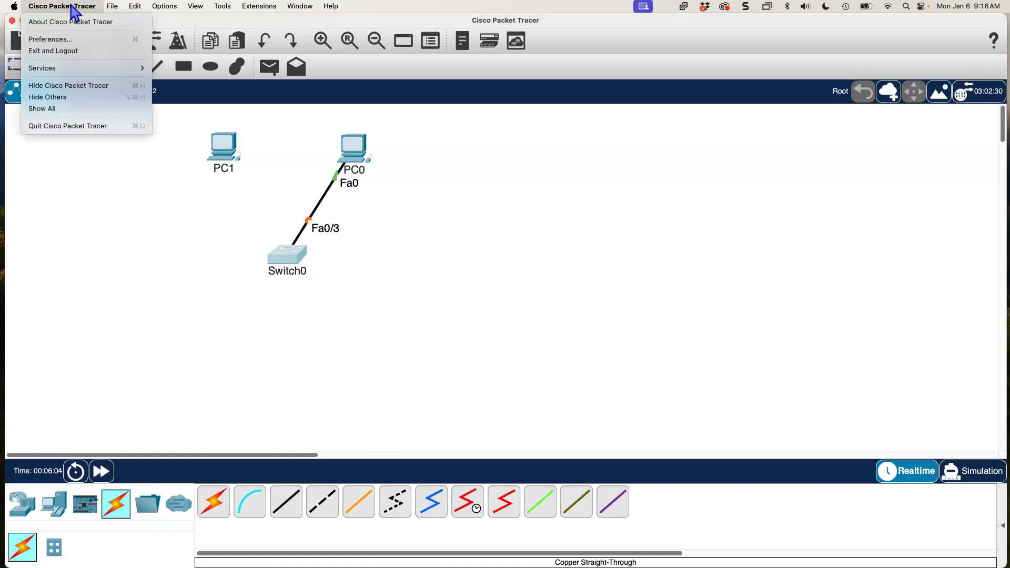
click(62, 38)
drag(374, 99, 579, 87)
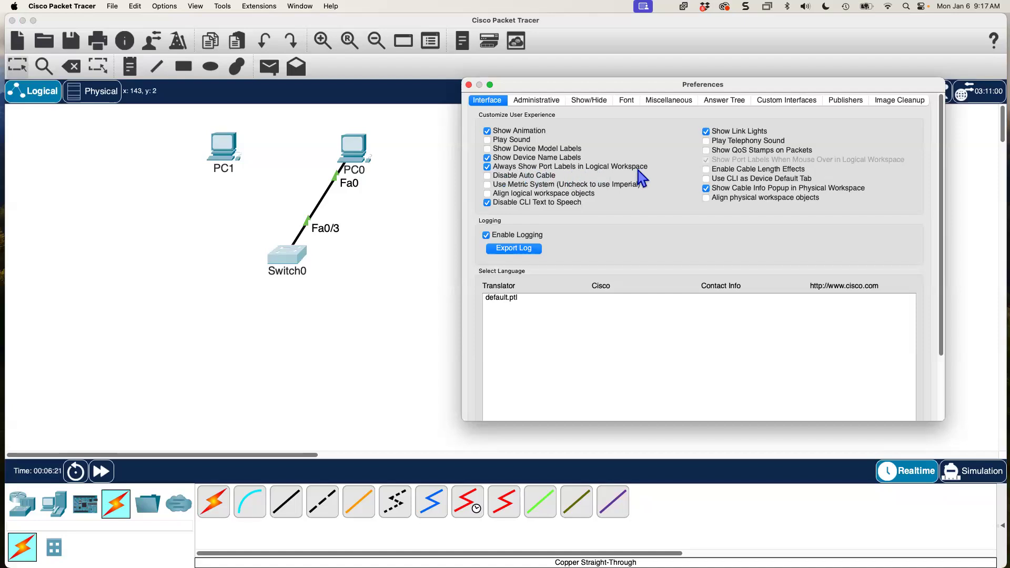
click(488, 167)
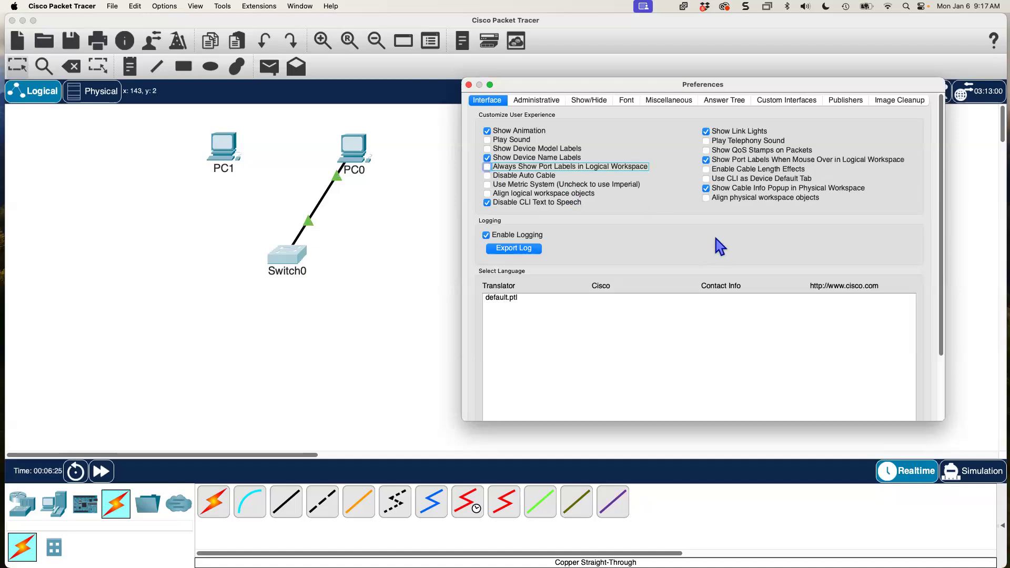
scroll(716, 239, down, 3)
scroll(718, 243, up, 3)
click(487, 167)
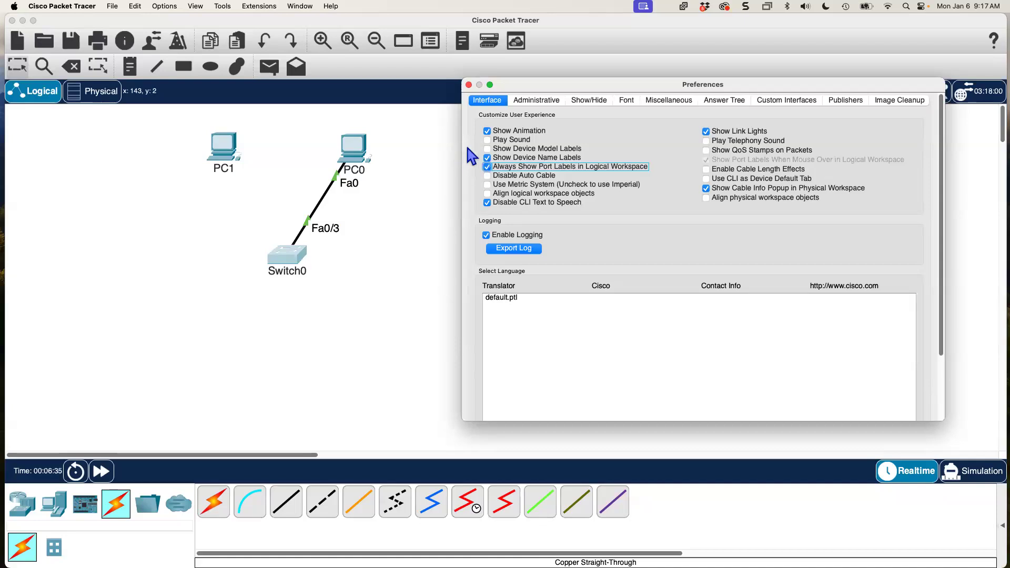
click(469, 85)
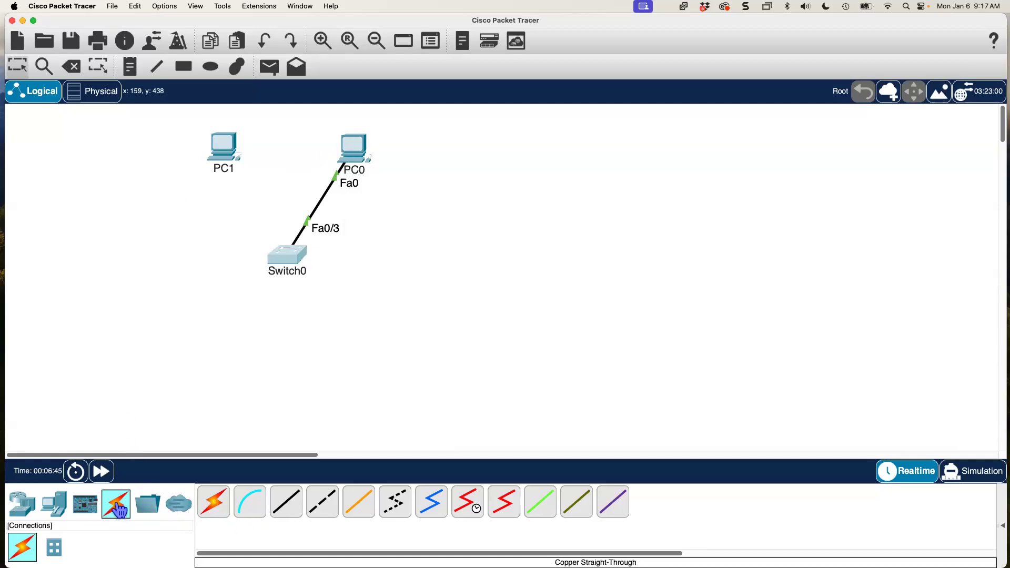
Connect PC1's FastEthernet0 to FastEthernet0/4 on the switch with a copper straight-through cable.
click(287, 509)
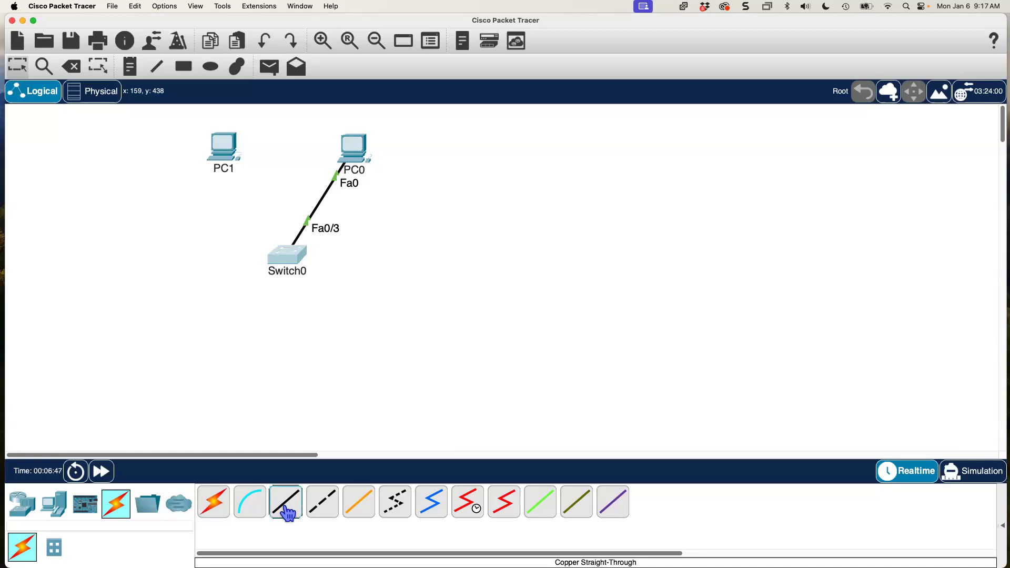
click(228, 150)
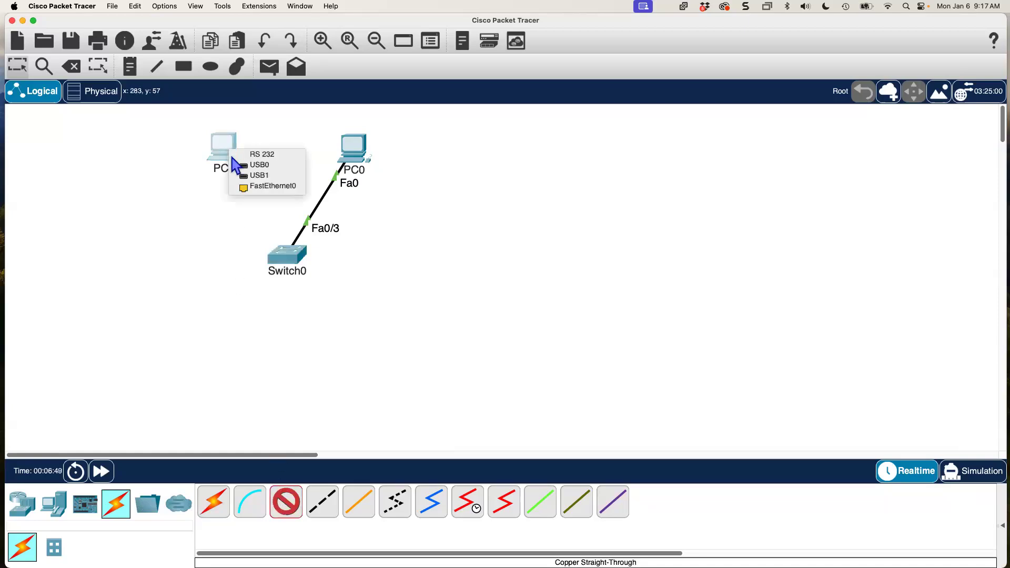
click(243, 186)
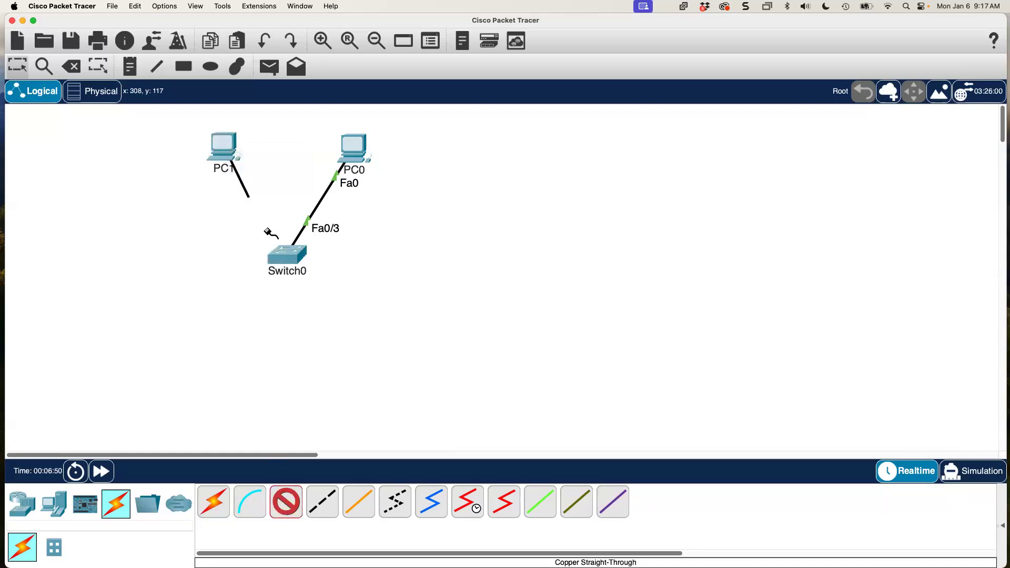
click(286, 254)
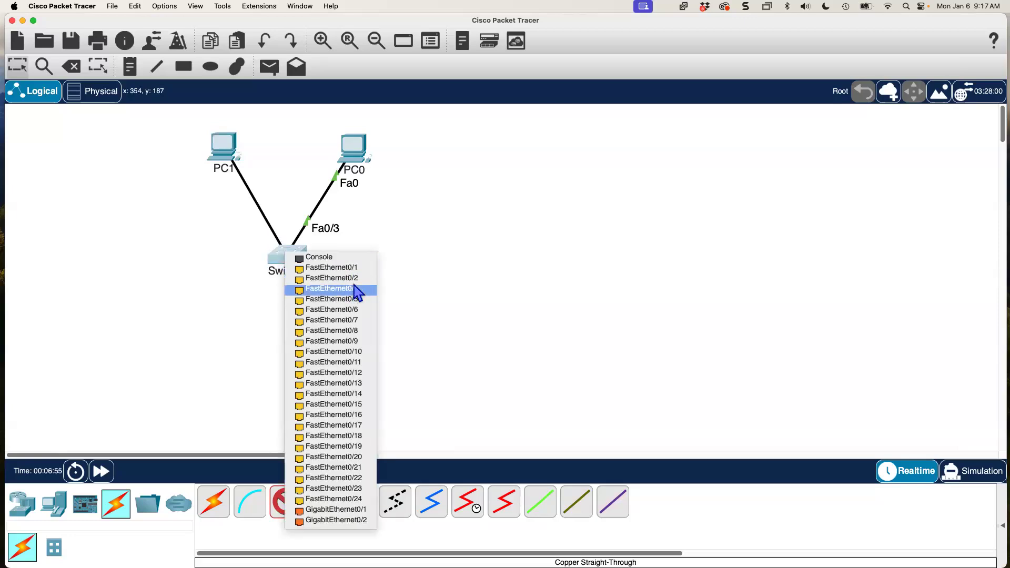
click(353, 298)
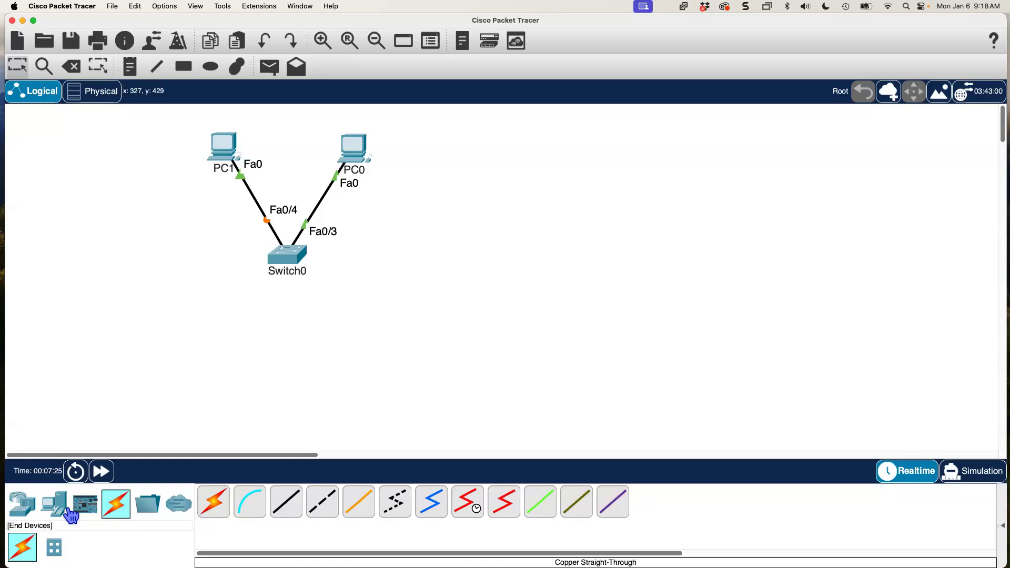
Add a second 2960 switch below and to the right of Switch0.
click(20, 509)
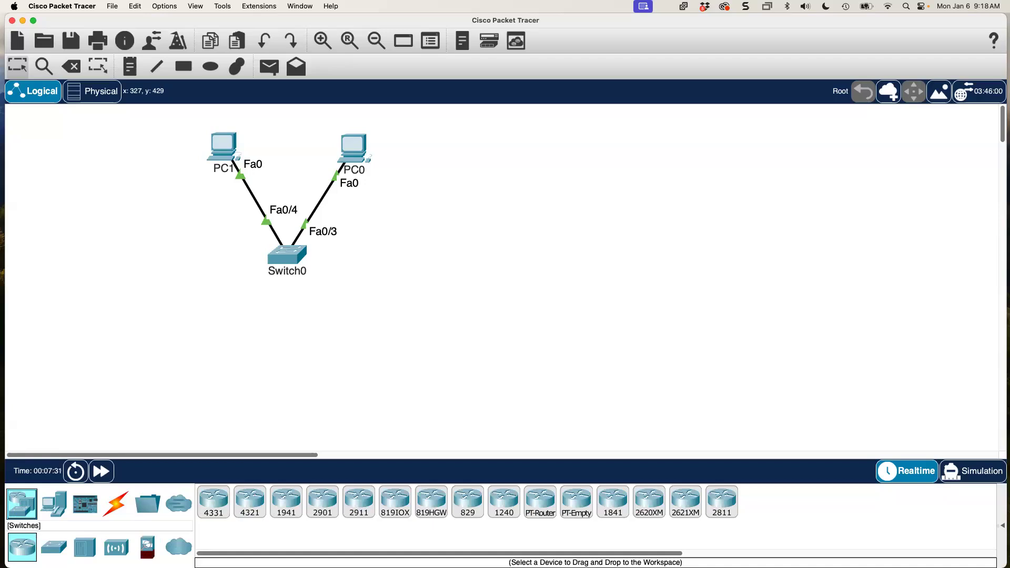
click(54, 547)
click(222, 508)
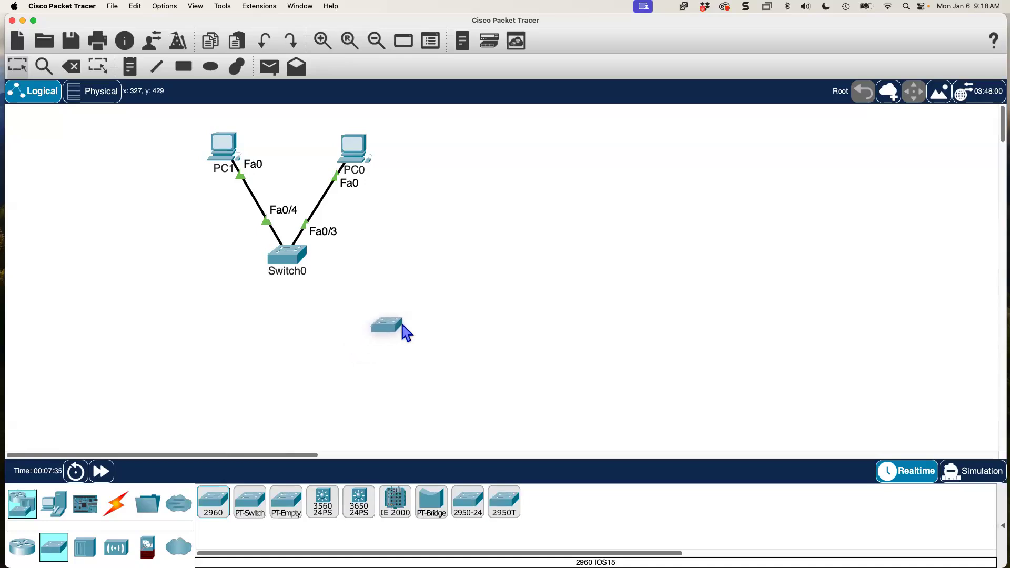
click(414, 315)
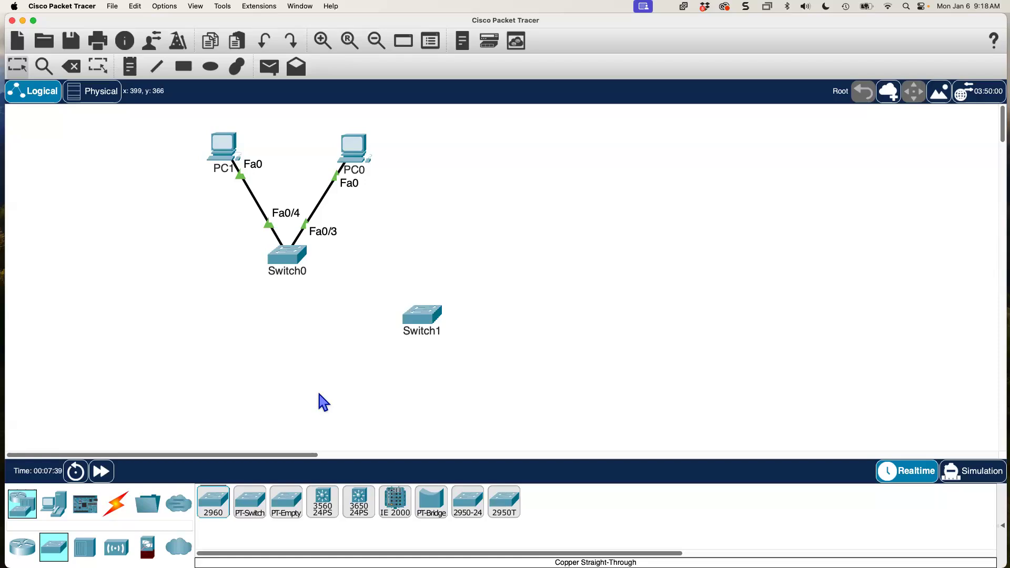
Place another PC below and to the left of Switch1.
click(54, 506)
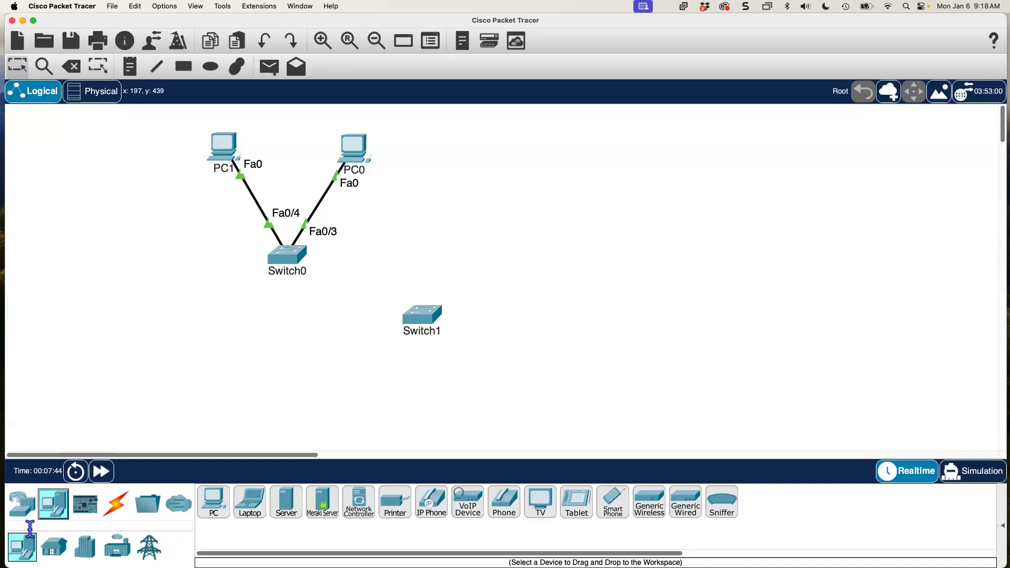
drag(213, 503, 359, 393)
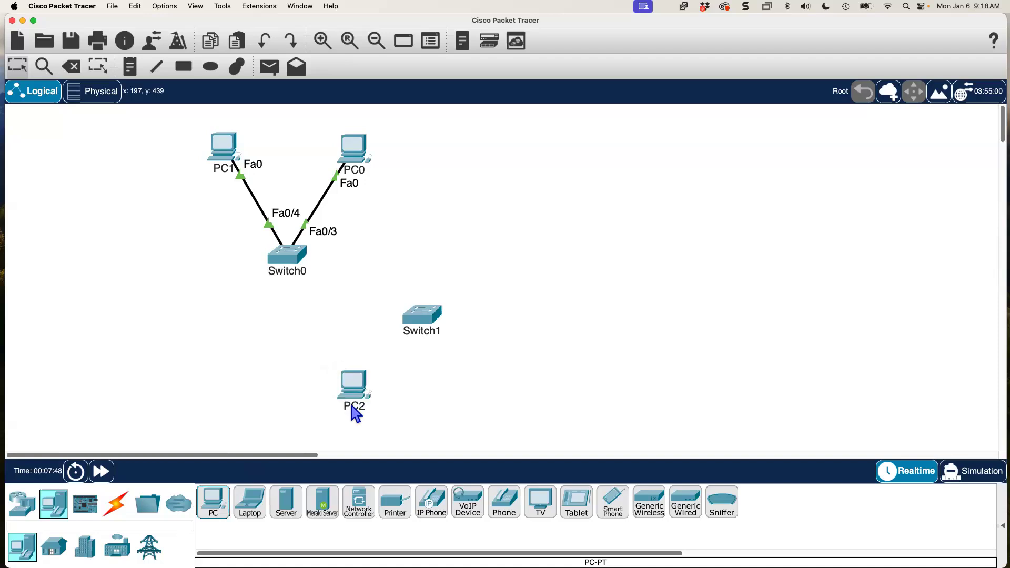
Place another PC below and to the right of Switch1.
click(220, 503)
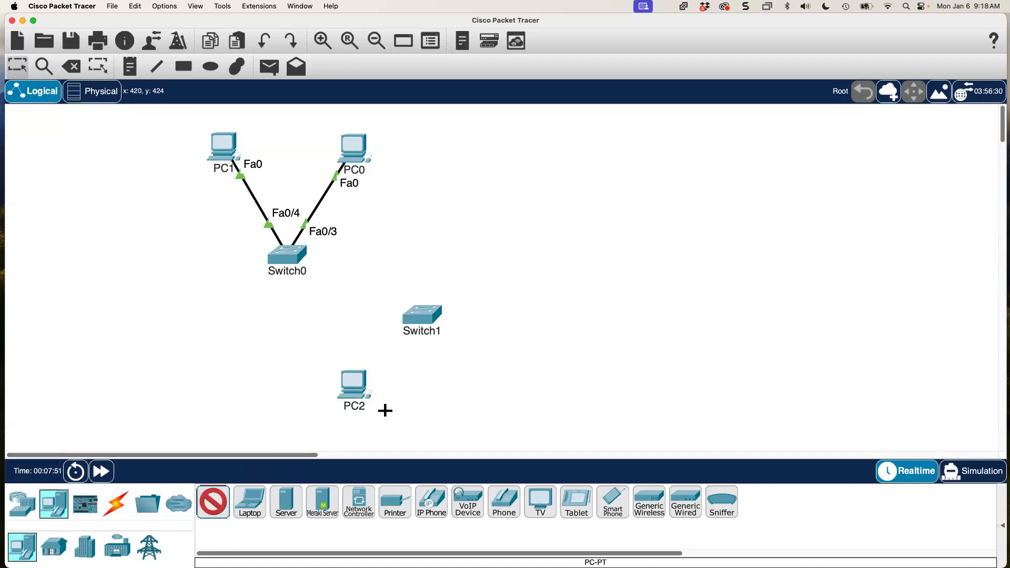
click(478, 389)
drag(482, 390, 483, 381)
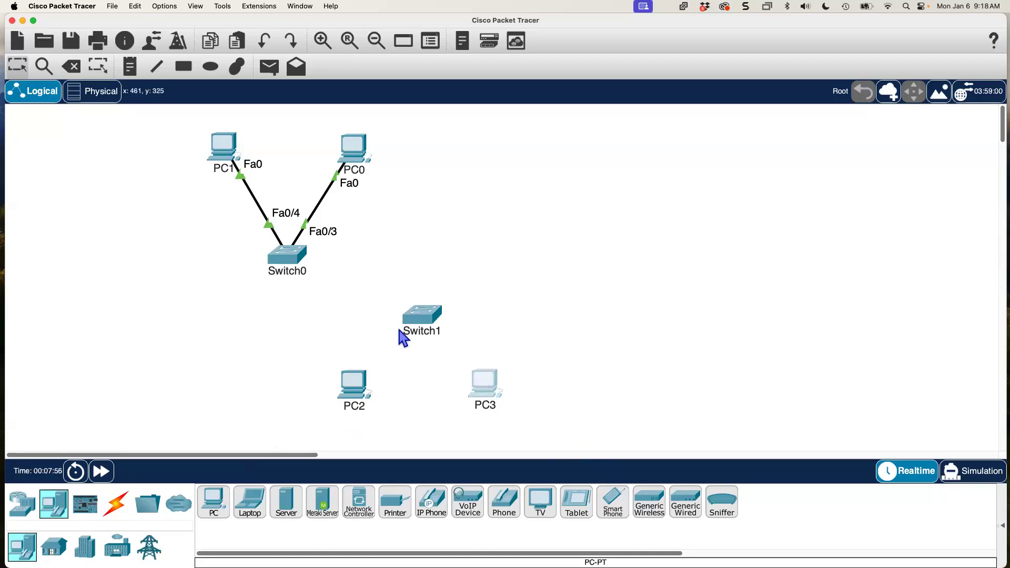
Connect PC2's FastEthernet0 to FastEthernet0/3 on Switch1 with a copper straight-through cable.
click(121, 509)
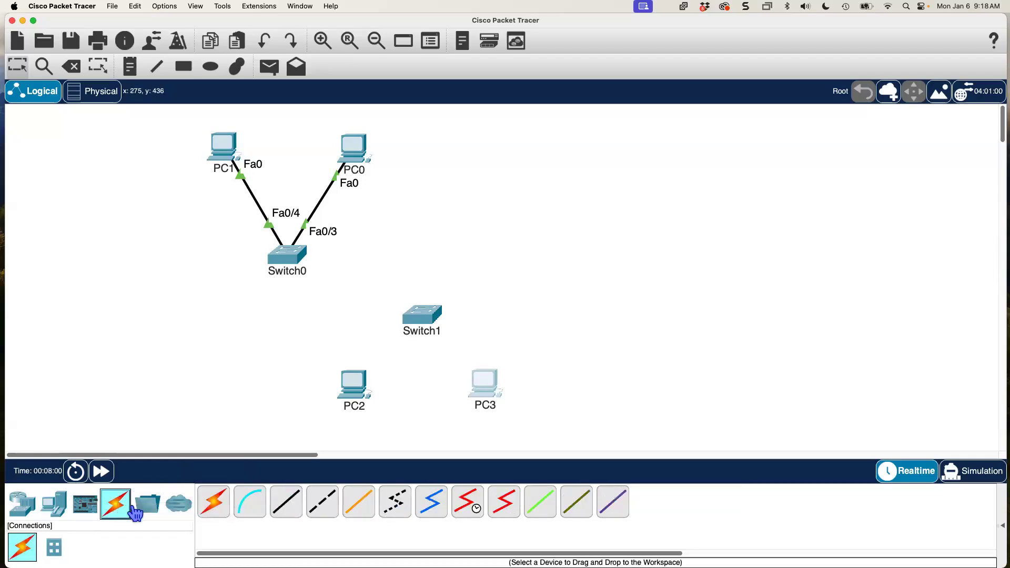
click(286, 503)
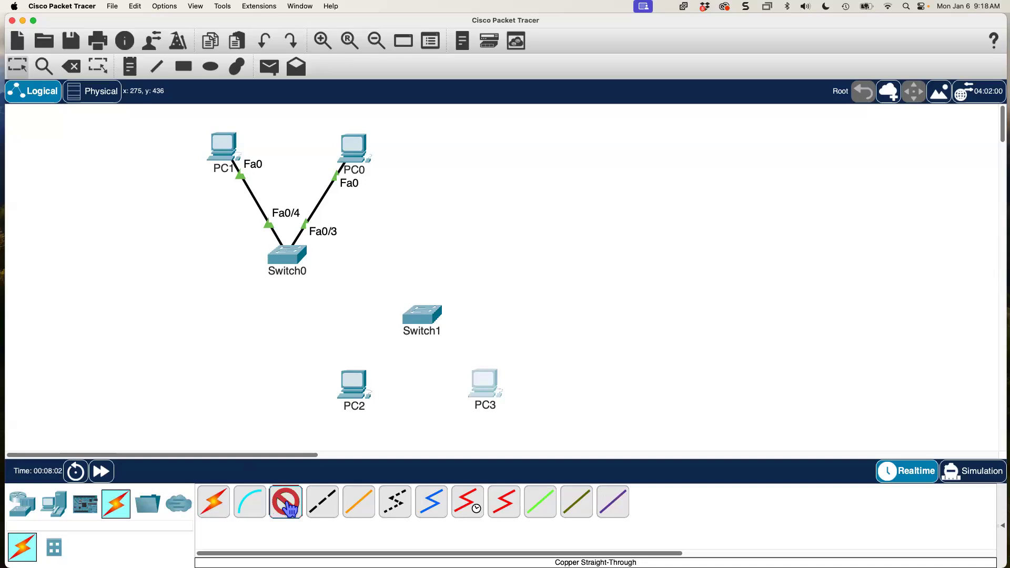
click(356, 381)
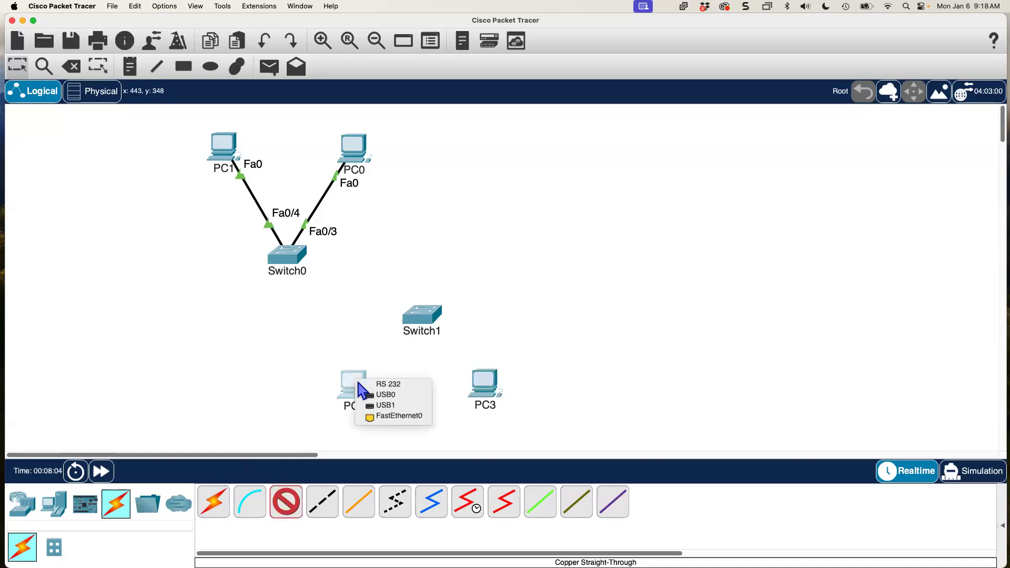
click(383, 419)
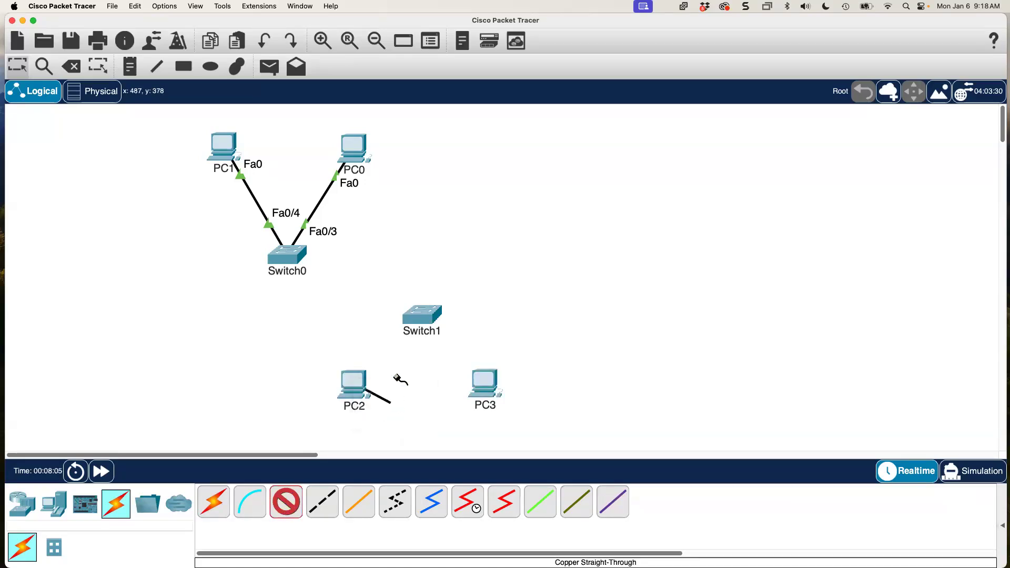
click(421, 320)
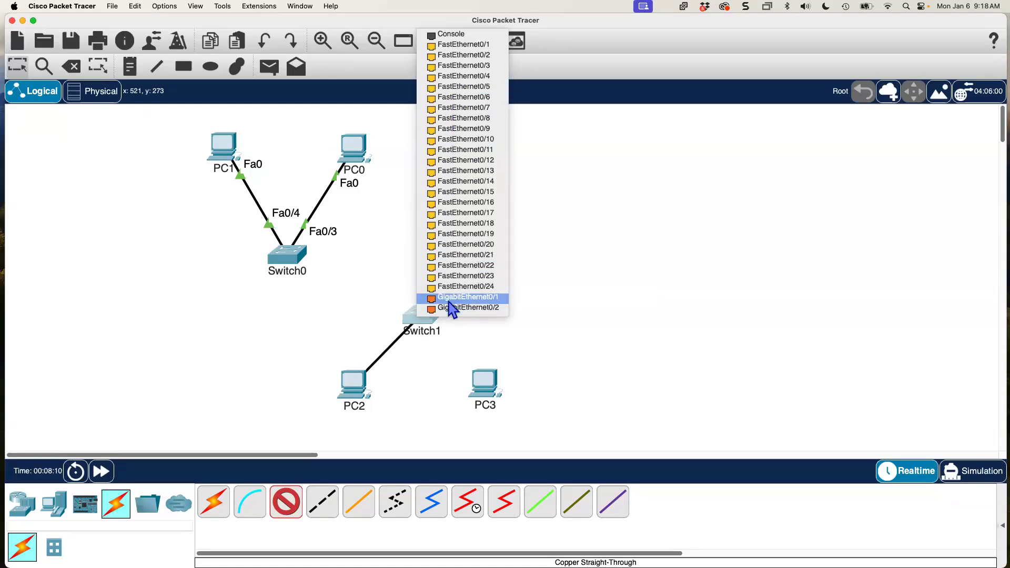
click(482, 66)
Connect PC3's FastEthernet0 to FastEthernet0/4 on Switch1 with a copper straight-through cable.
click(293, 515)
click(485, 388)
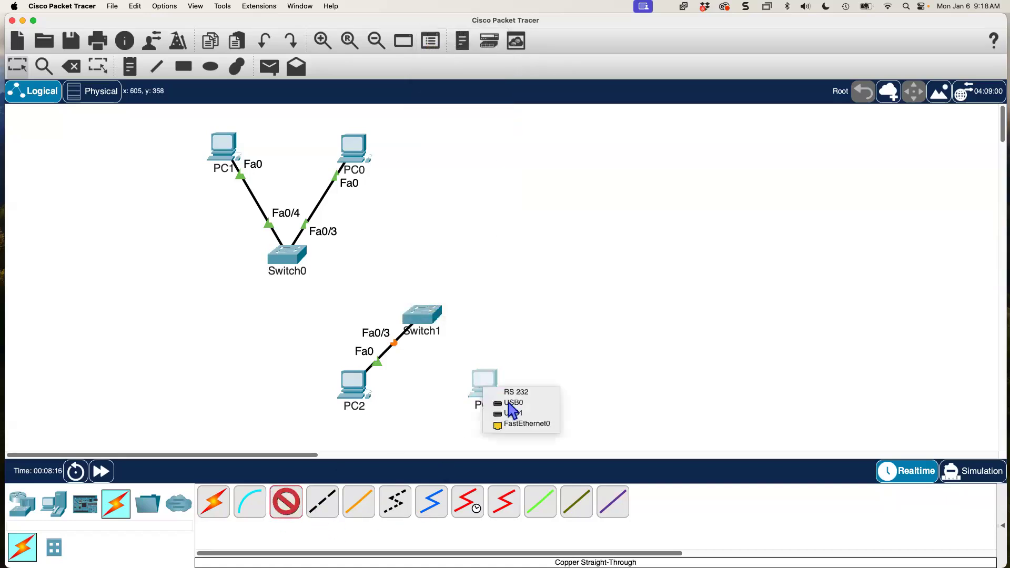
click(518, 424)
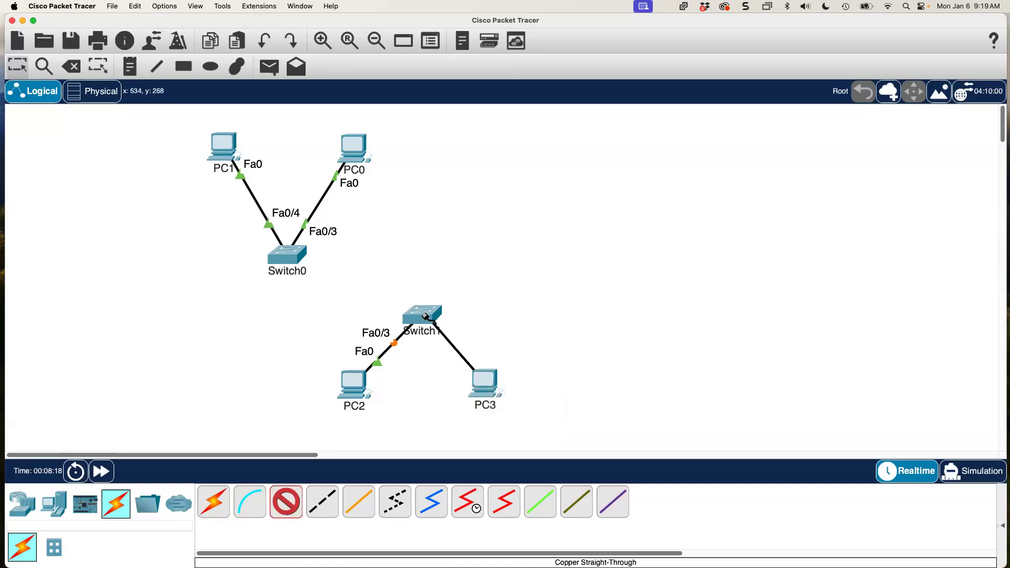
click(425, 316)
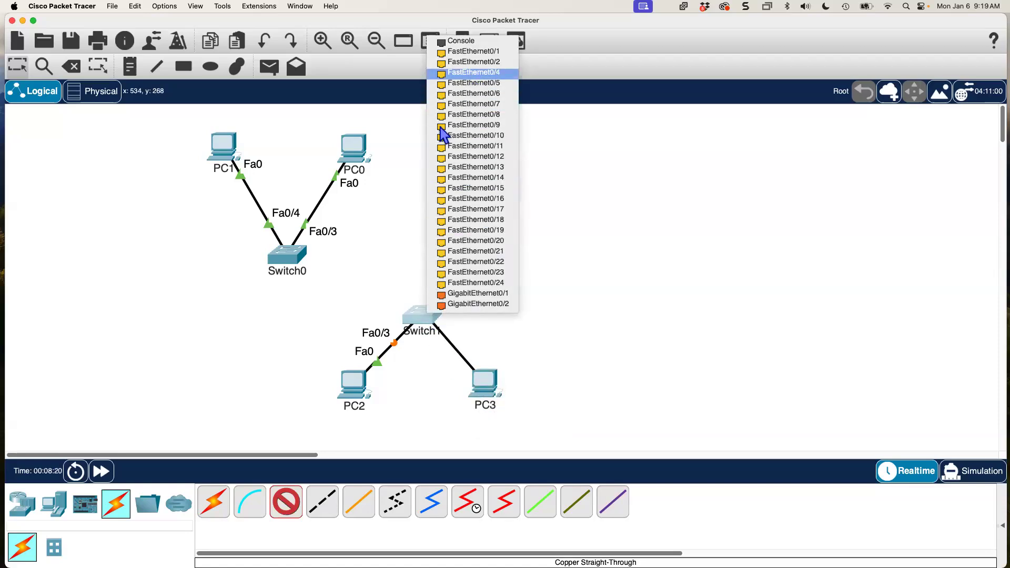
click(463, 72)
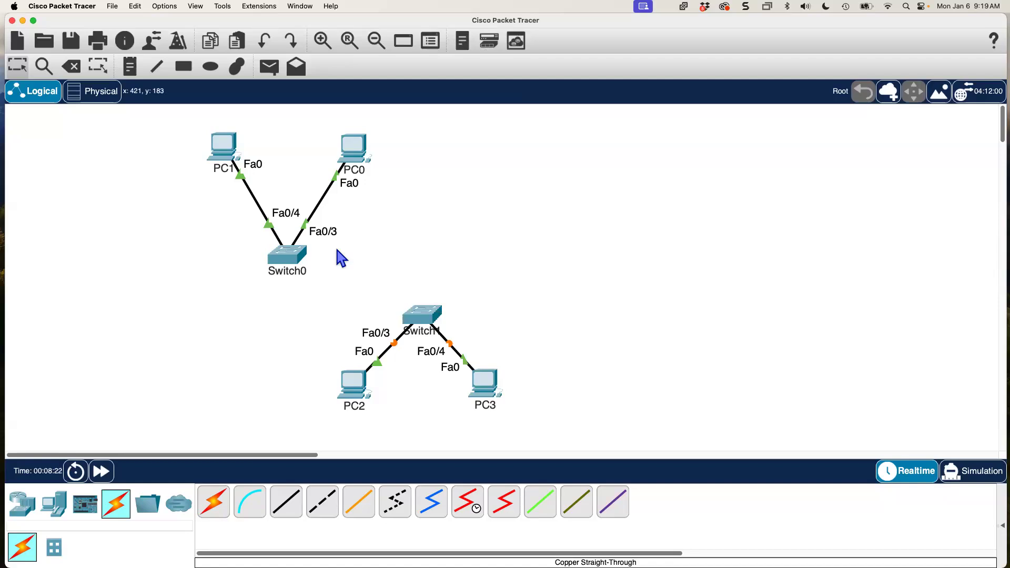
Spread PC2 and PC3 farther from Switch1 and shift both switch groups with their PCs to the left in the workspace.
drag(352, 383, 346, 406)
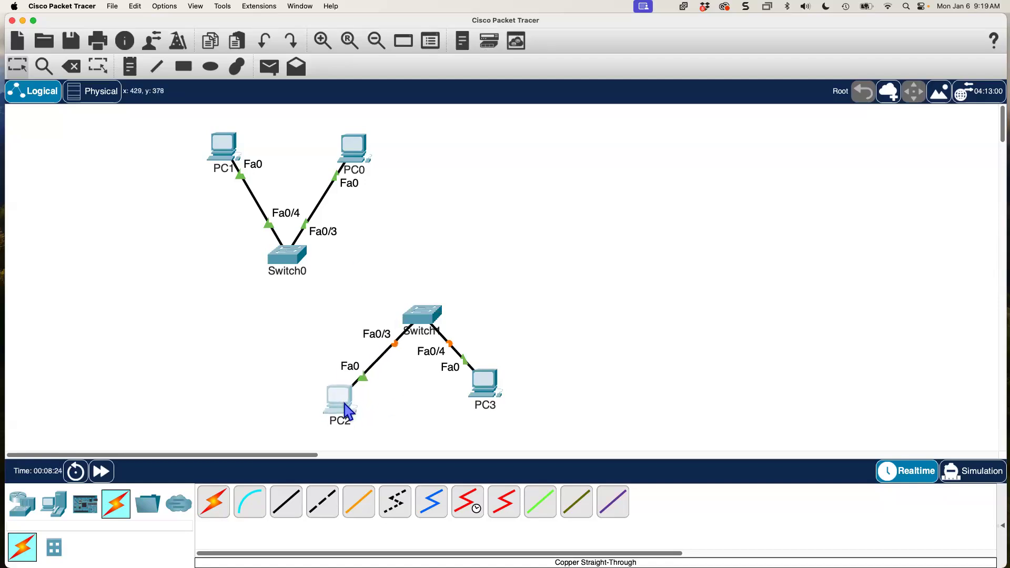
drag(481, 390, 498, 405)
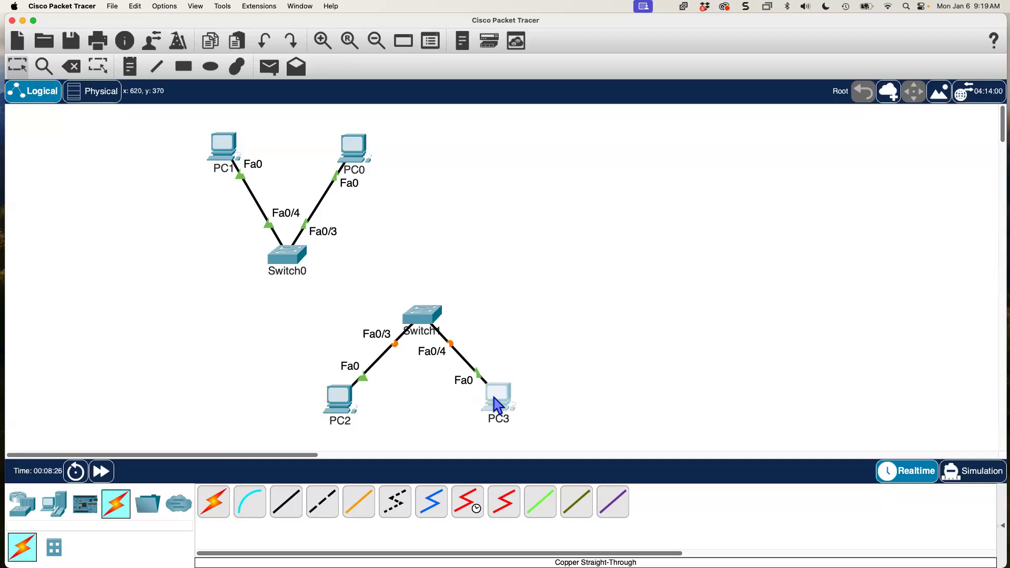
drag(177, 127, 413, 288)
drag(288, 258, 174, 257)
drag(583, 290, 289, 423)
drag(329, 393, 286, 396)
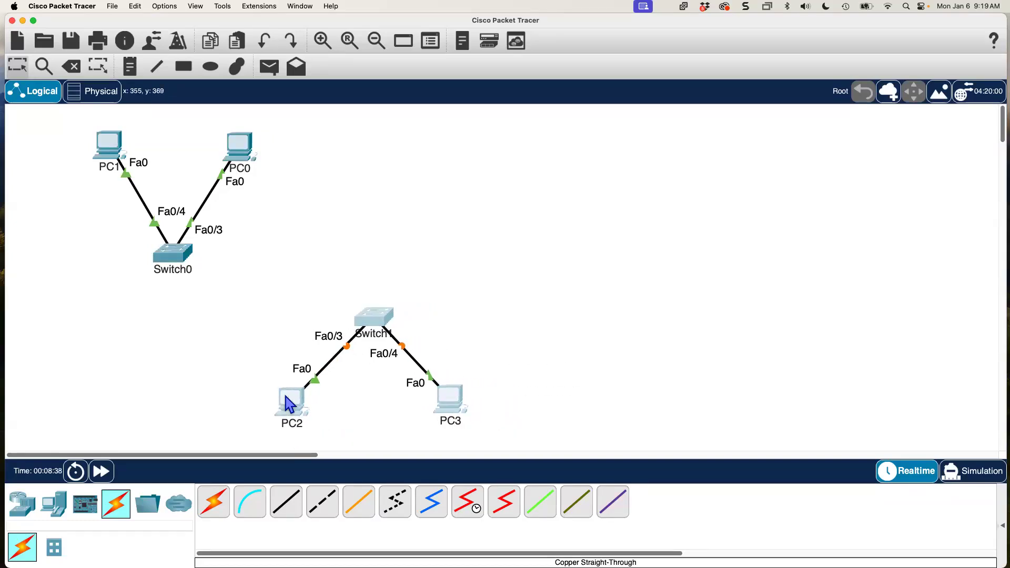
click(517, 322)
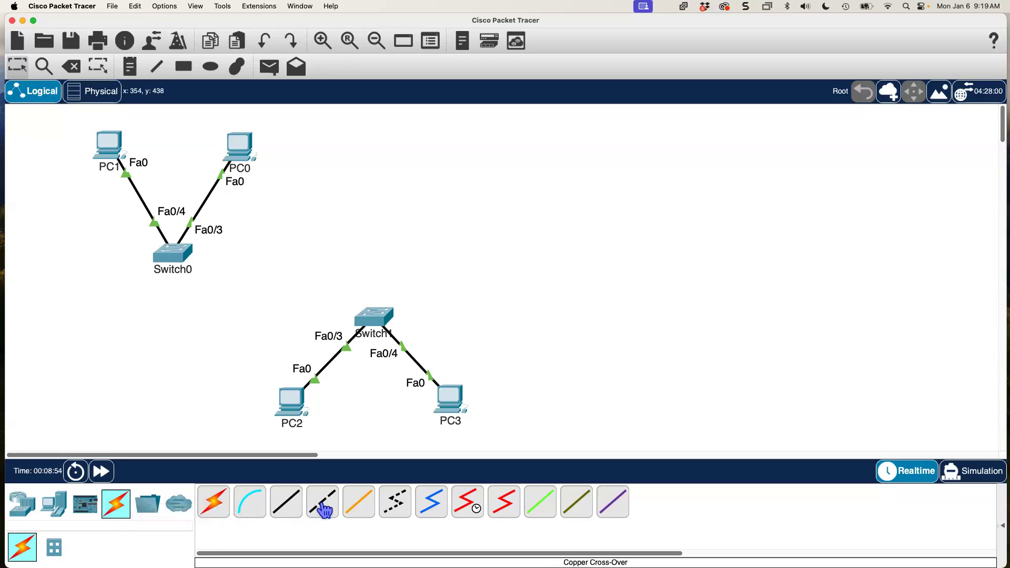
Connect FastEthernet0/1 on Switch0 to FastEthernet0/1 on Switch1 with a copper cross-over cable.
click(323, 506)
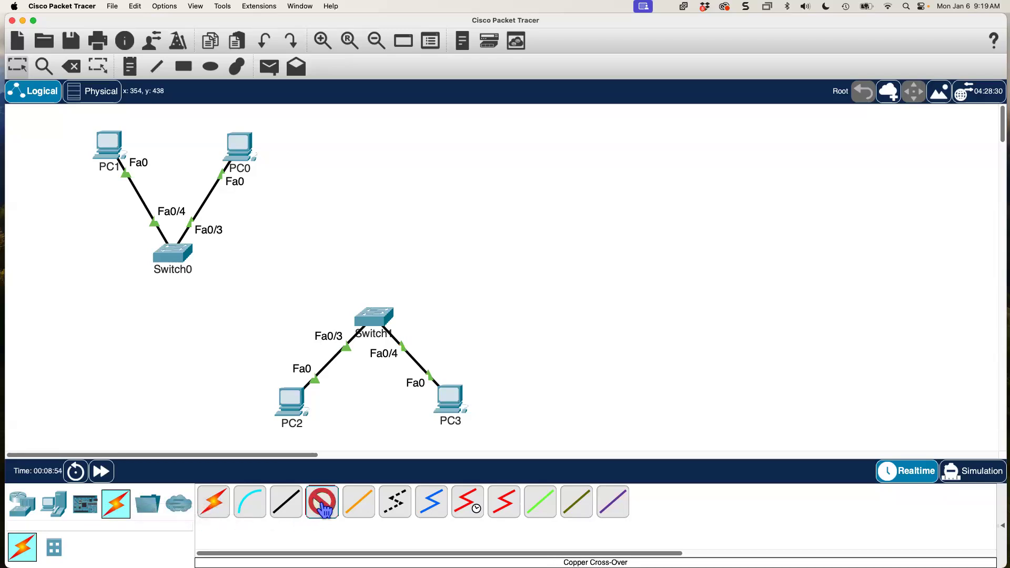
click(183, 262)
click(214, 270)
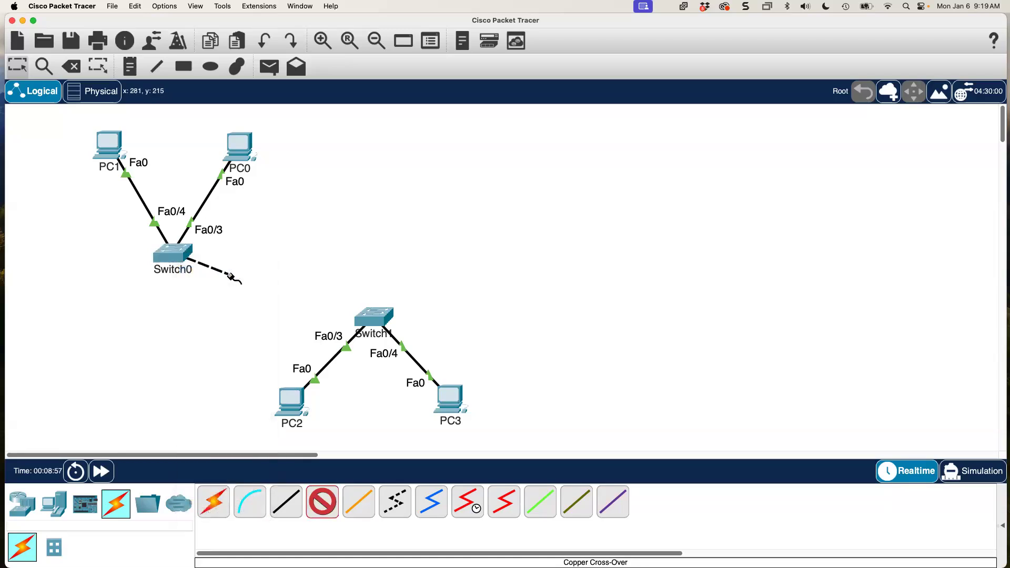
click(372, 315)
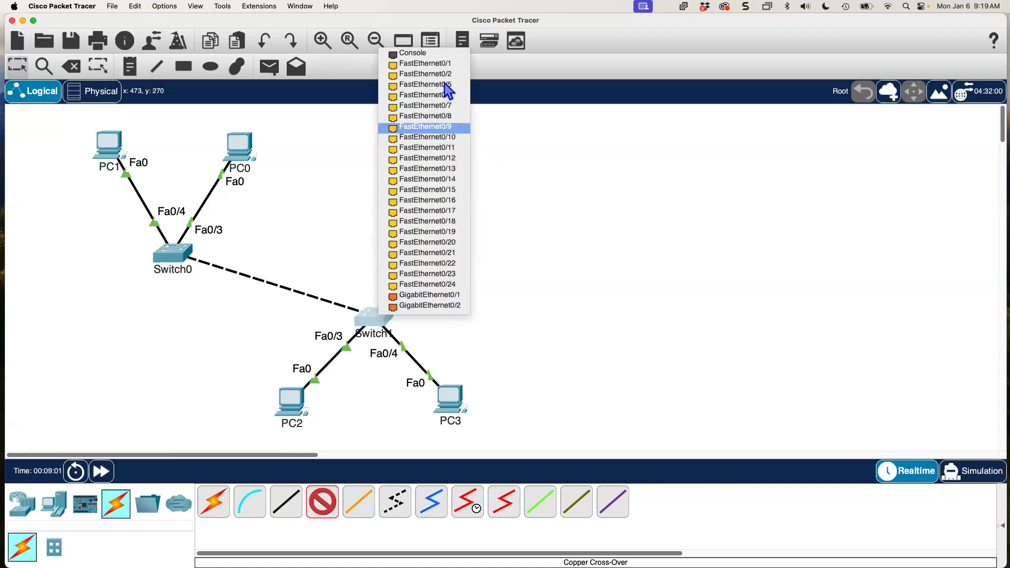
click(447, 64)
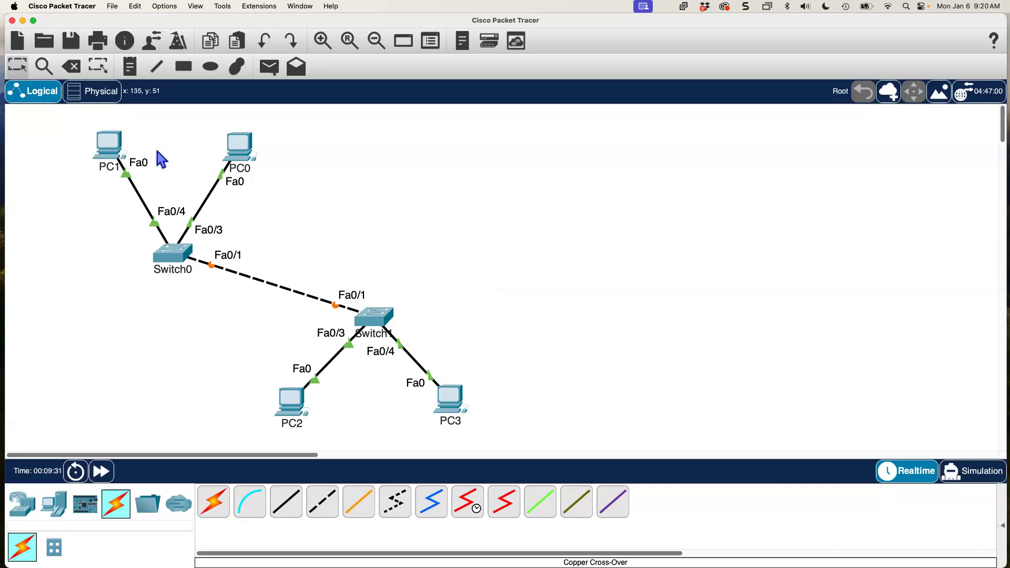
Open PC0 and examine its enlarged physical device view, global settings and FastEthernet0 interface configuration.
click(246, 152)
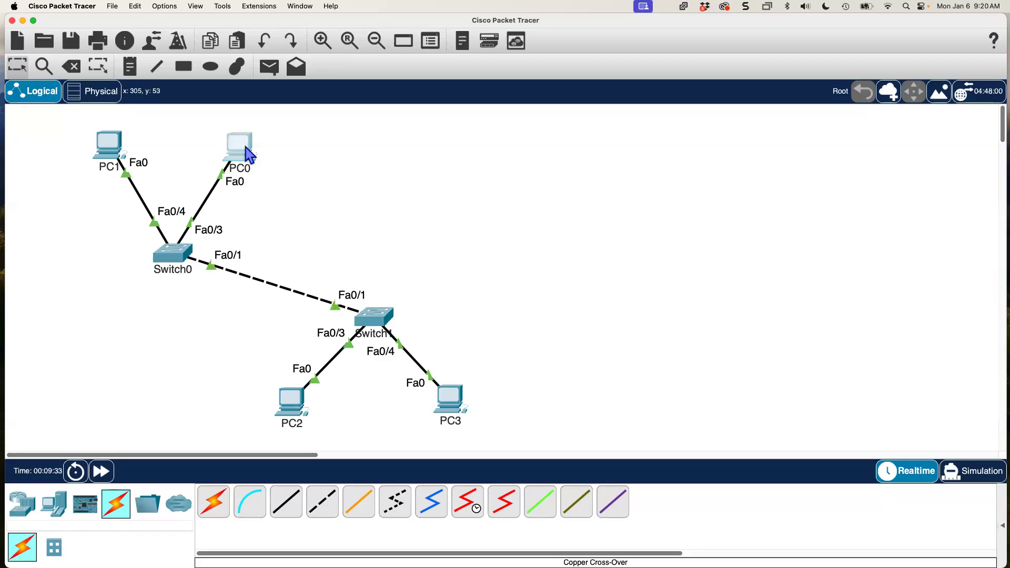
drag(458, 125, 635, 22)
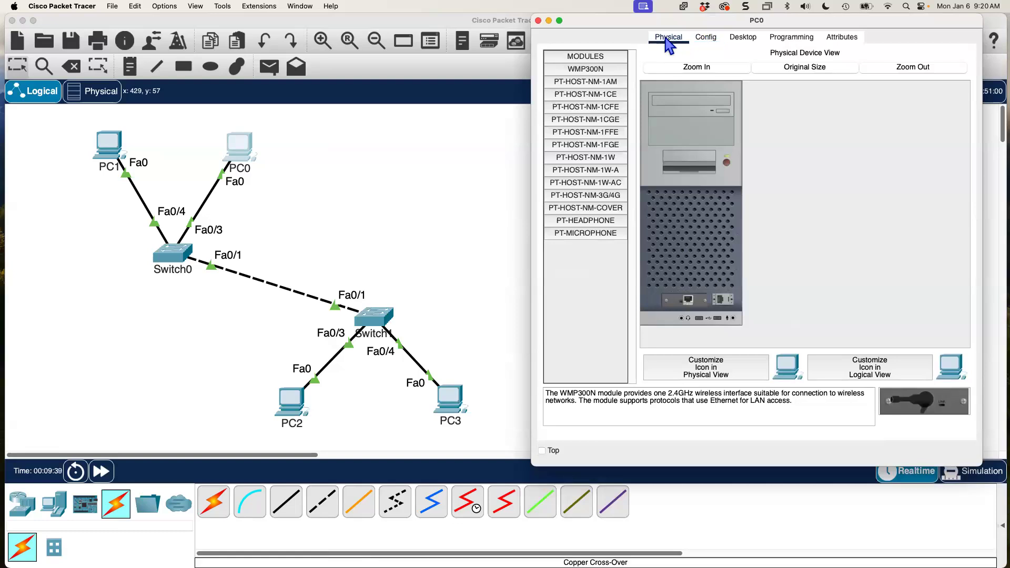
click(699, 67)
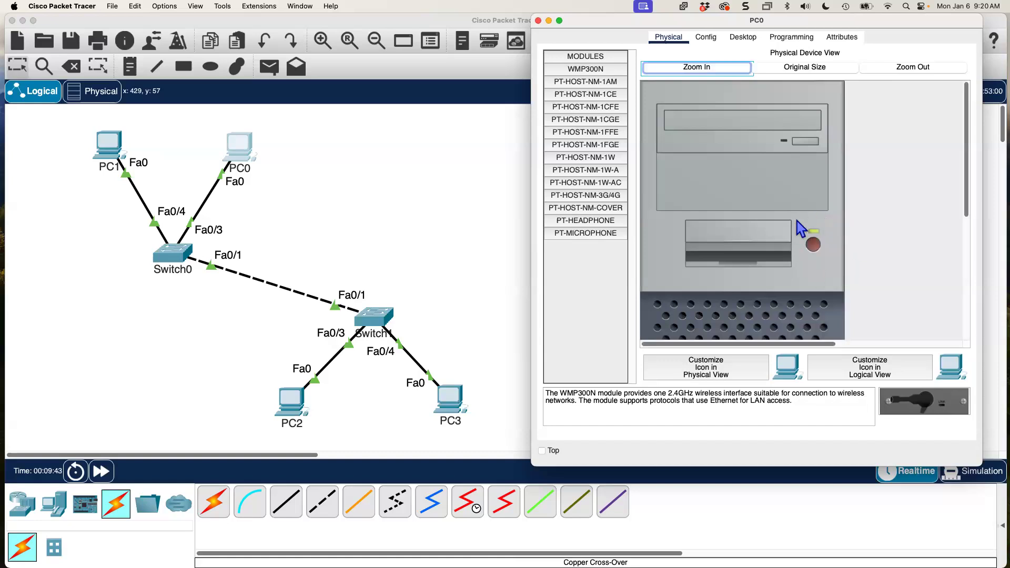
click(707, 38)
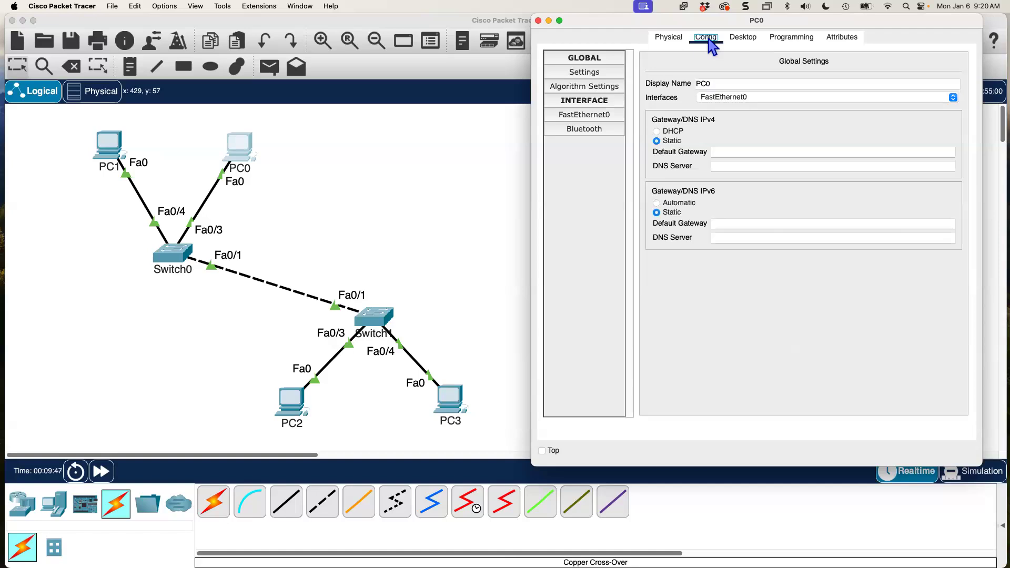
click(720, 154)
click(602, 114)
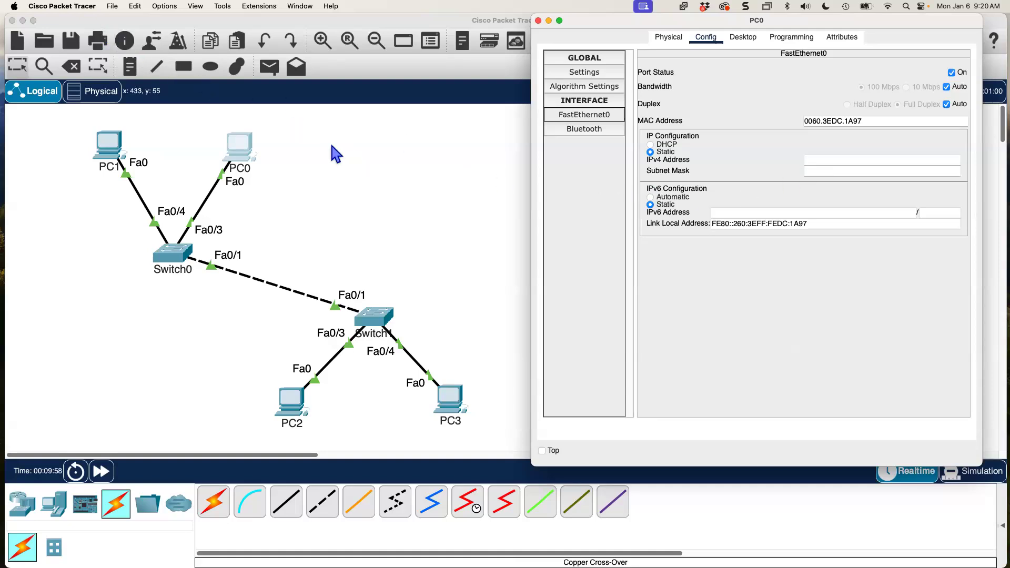
Set the application font size to 18 pt in the preferences and apply it.
click(45, 6)
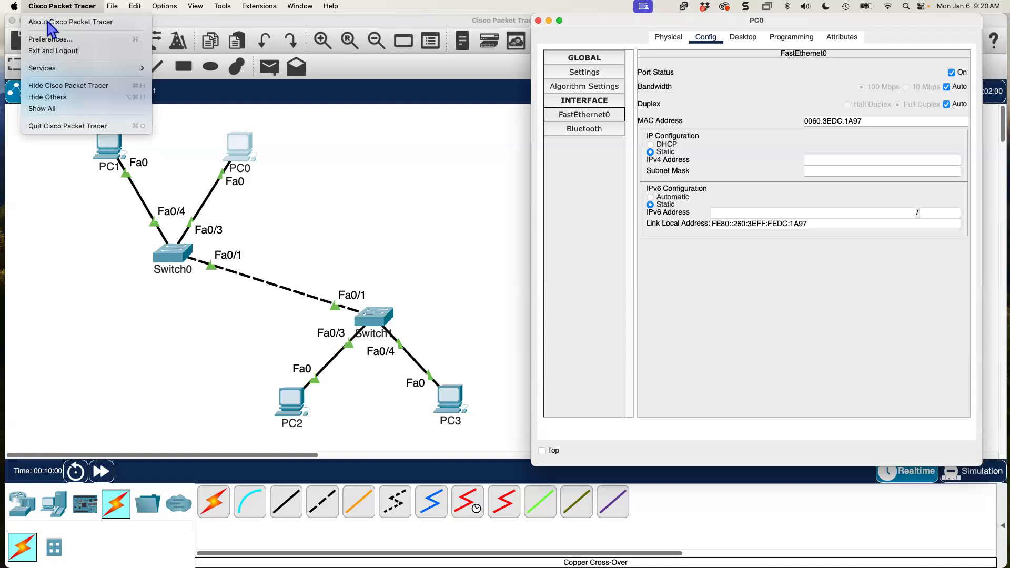
click(49, 40)
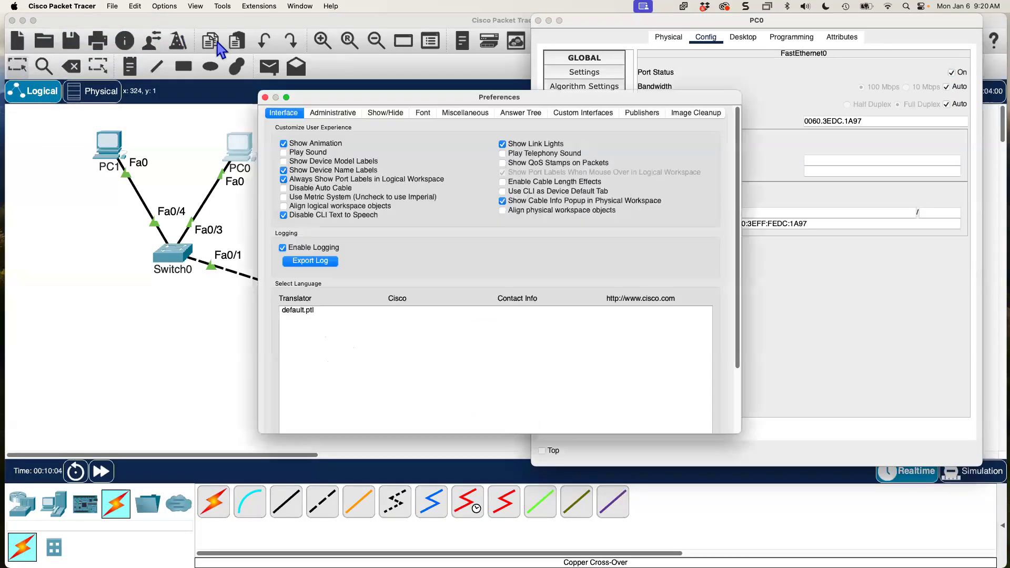
click(425, 112)
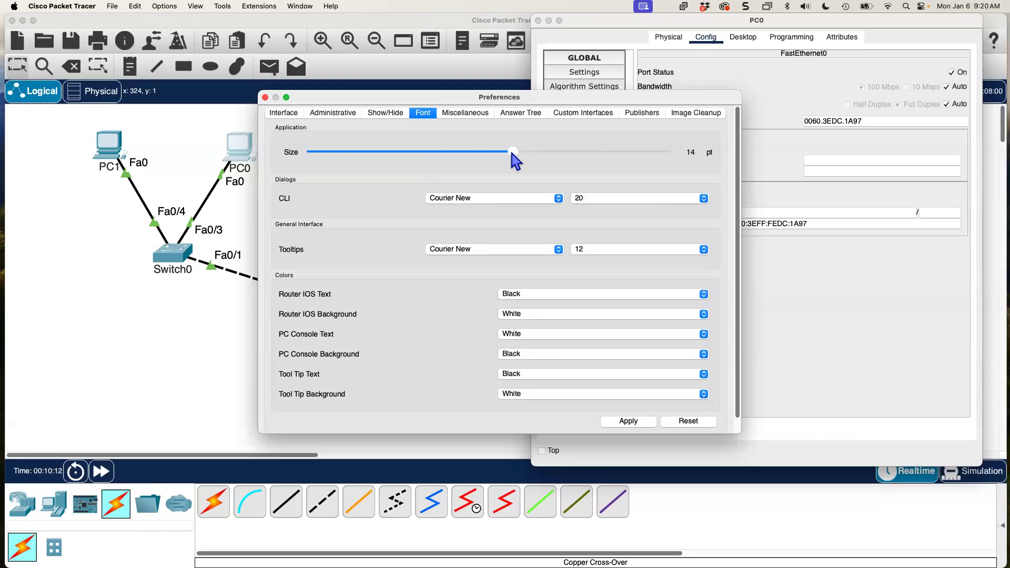
drag(512, 153, 621, 159)
click(628, 422)
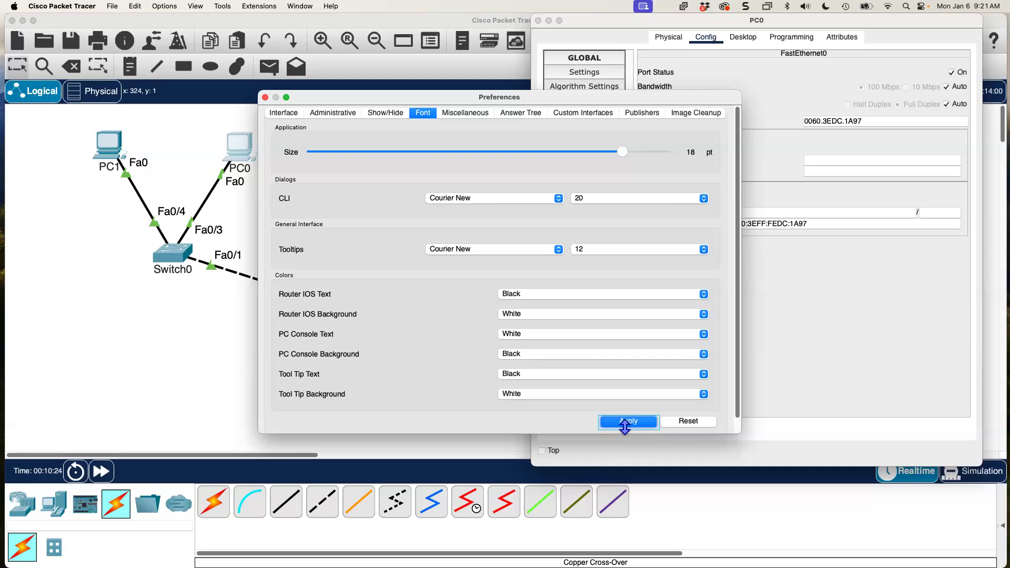
click(265, 97)
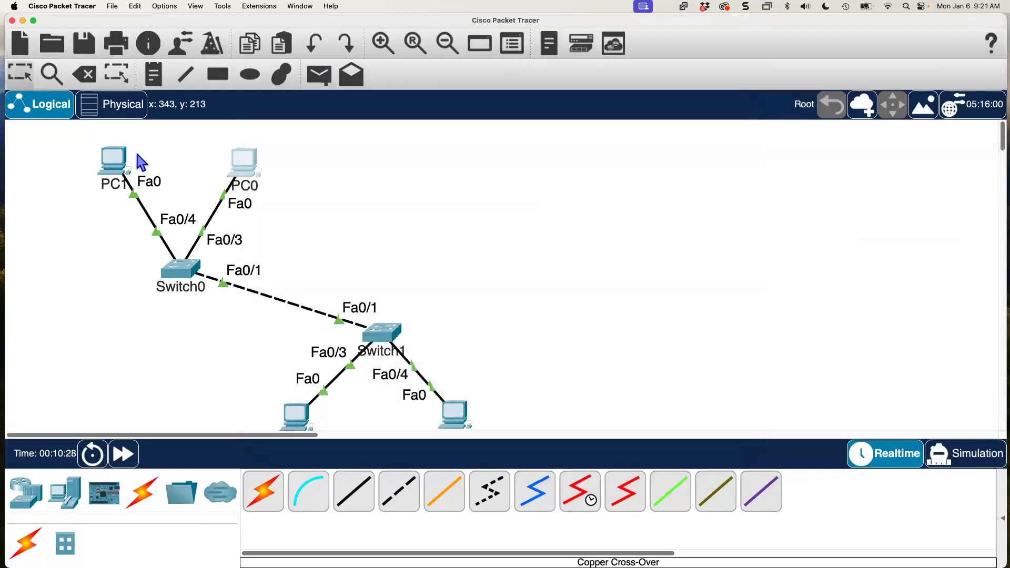
Reposition the four PCs and Switch1 so the labels have more room and PC2 and PC3 are fully in view.
drag(114, 158, 101, 151)
drag(242, 165, 249, 153)
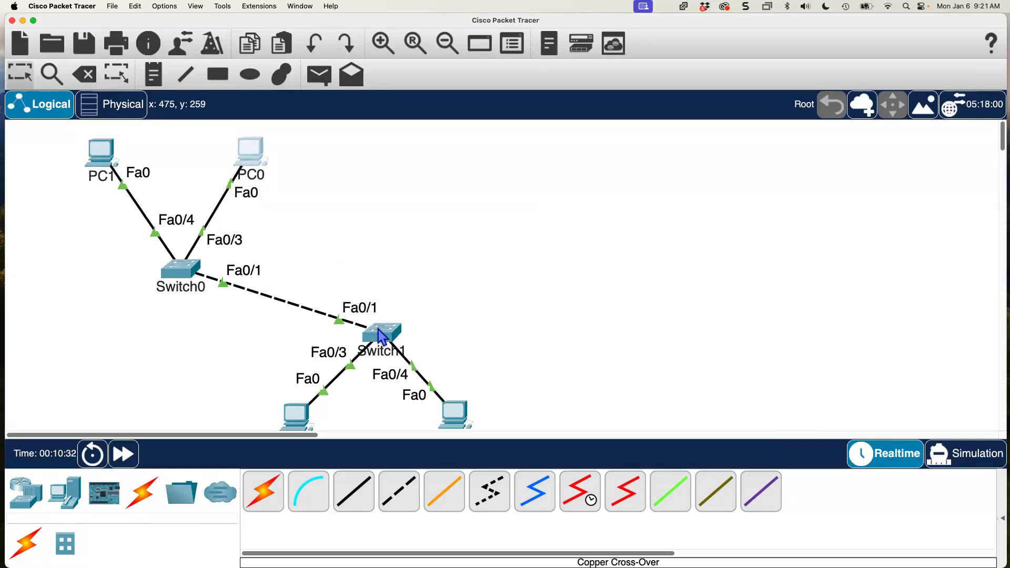
drag(378, 331, 384, 326)
drag(456, 418, 463, 420)
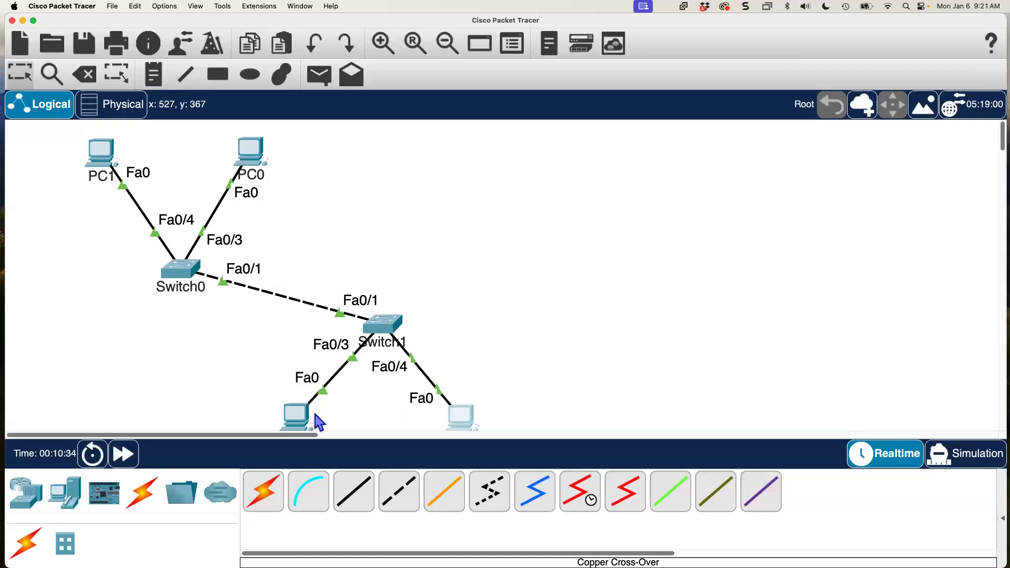
drag(295, 415, 273, 401)
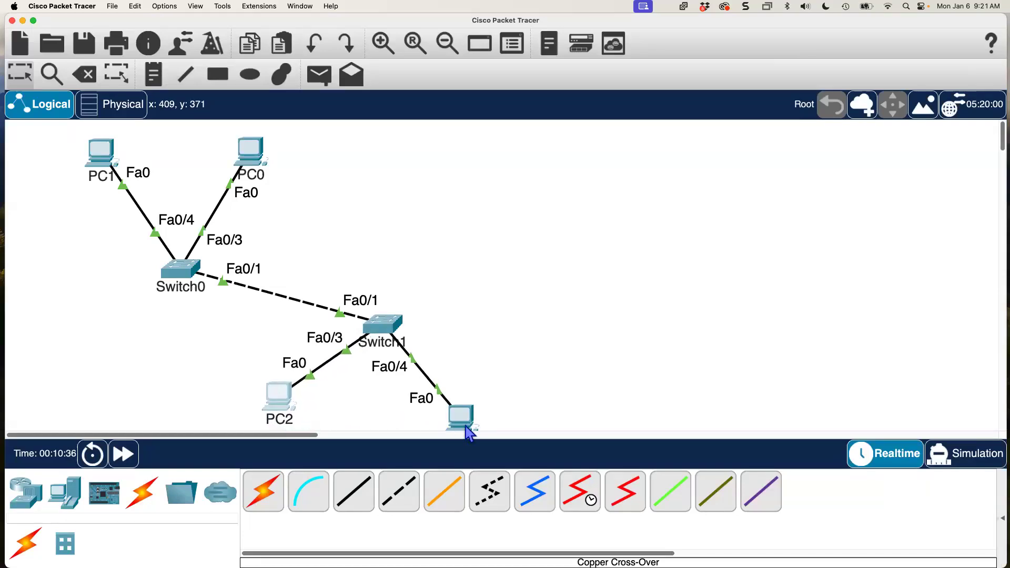
drag(469, 429, 474, 405)
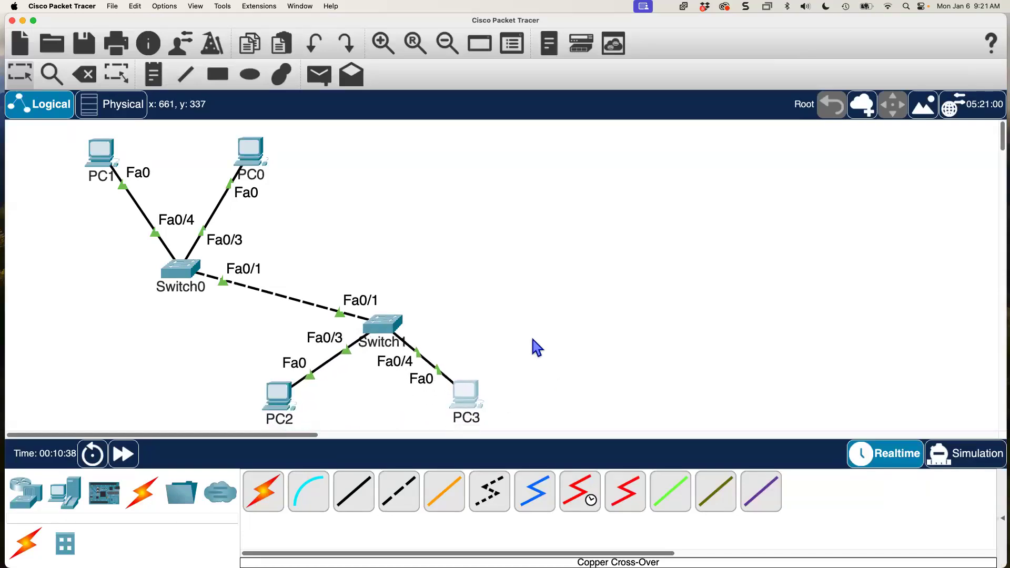
click(110, 157)
drag(112, 163, 109, 157)
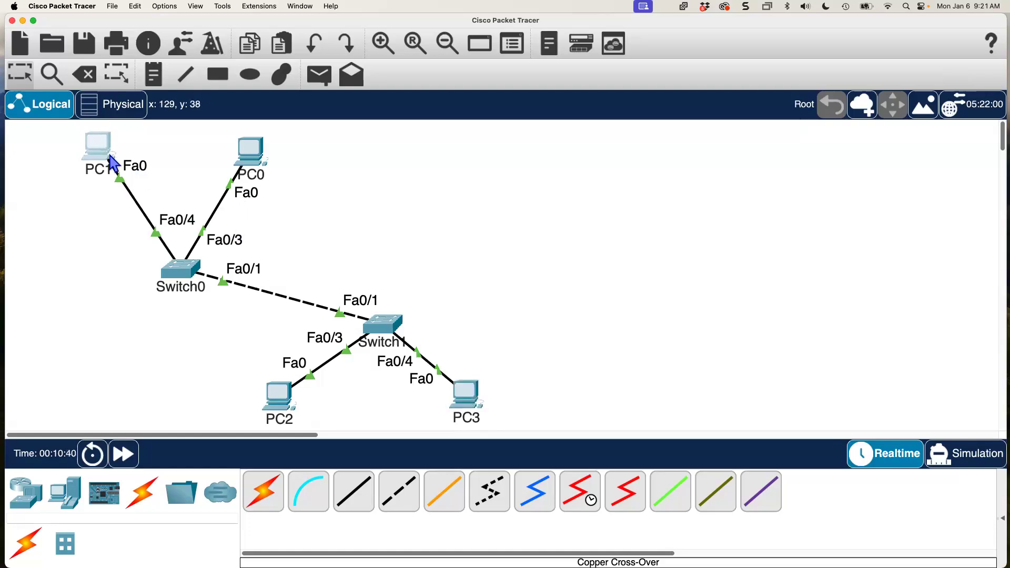
mouse_move(250, 163)
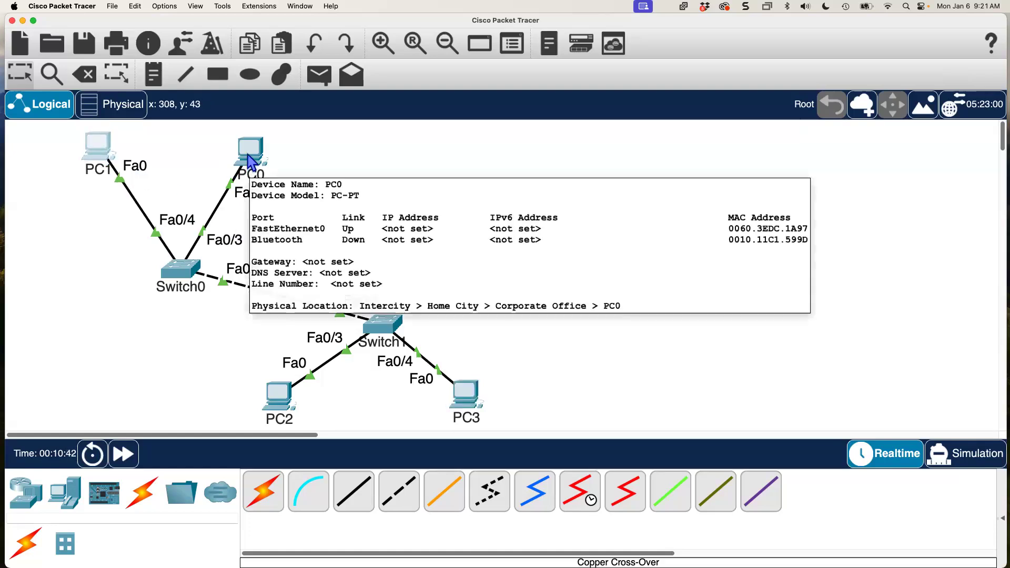
Open PC0's FastEthernet0 interface configuration and set its static IPv4 address to 10.10.1.50.
click(250, 162)
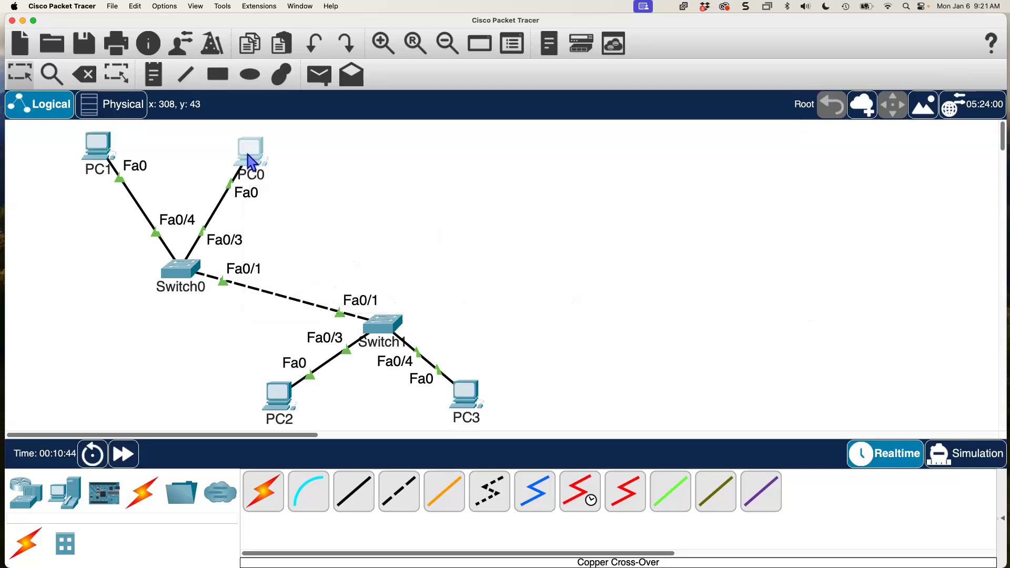
drag(522, 23, 608, 24)
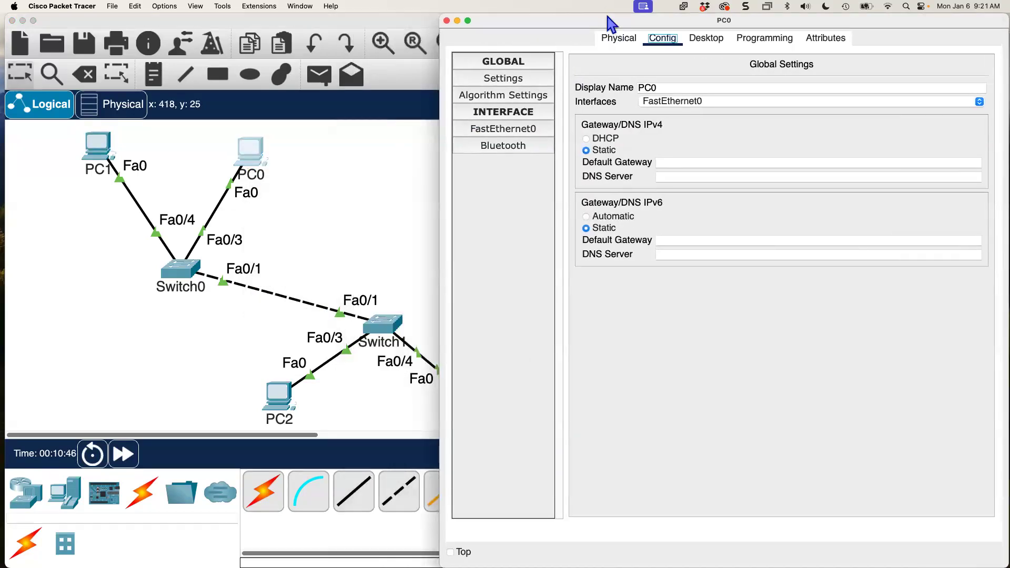
click(506, 133)
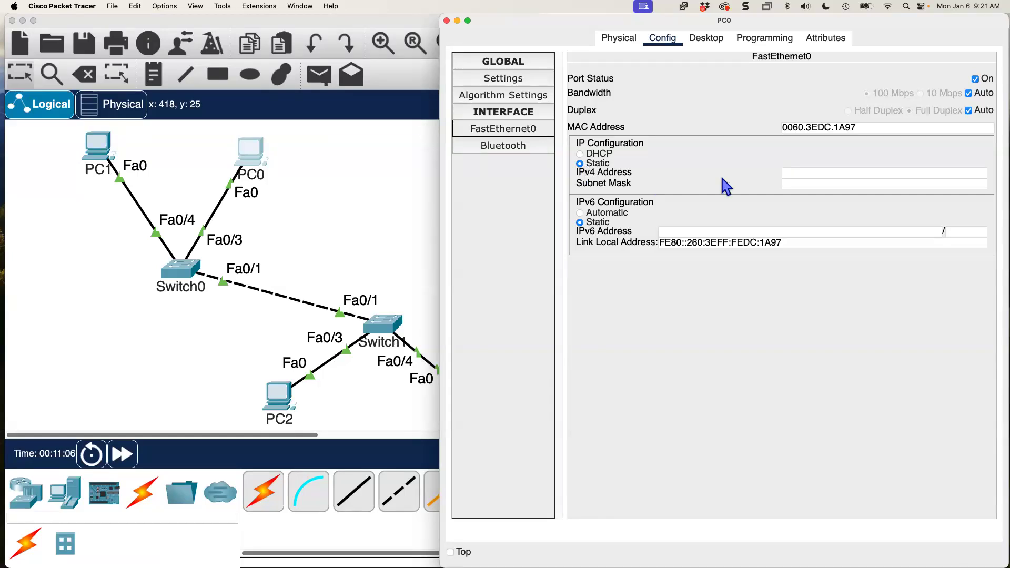
click(803, 173)
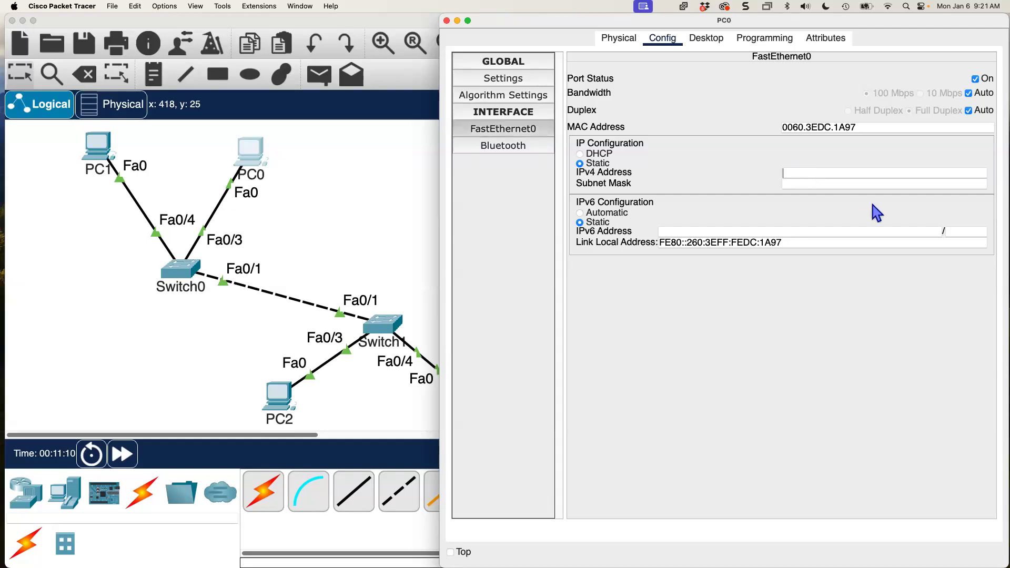
text(10.10.1.50)
Set the subnet mask of PC0's FastEthernet0 interface to 255.255.255.0.
click(823, 184)
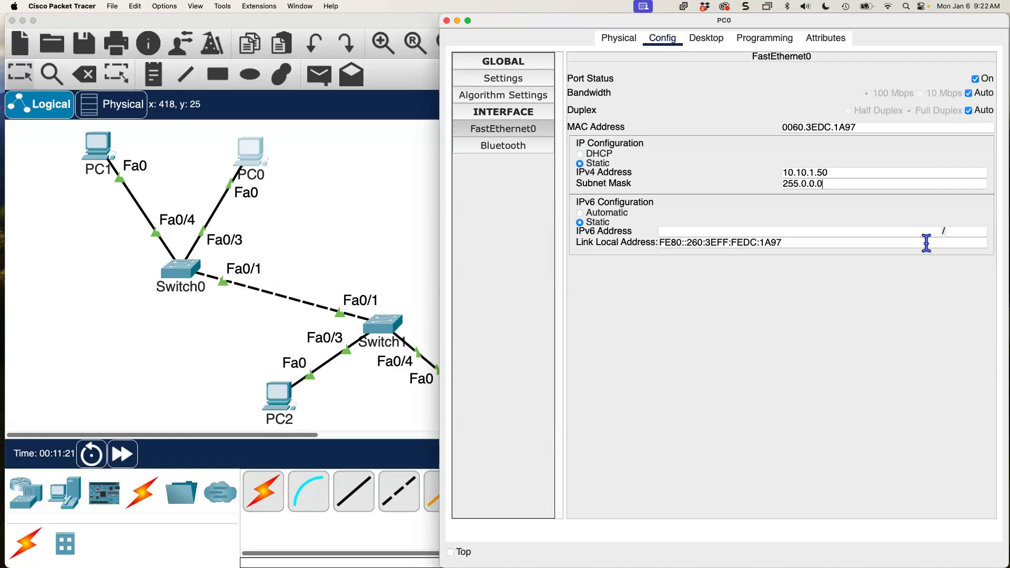
key(BackSpace)
key(BackSpace)
key(BackSpace)
key(BackSpace)
key(BackSpace)
key(BackSpace)
text(.255.255.0)
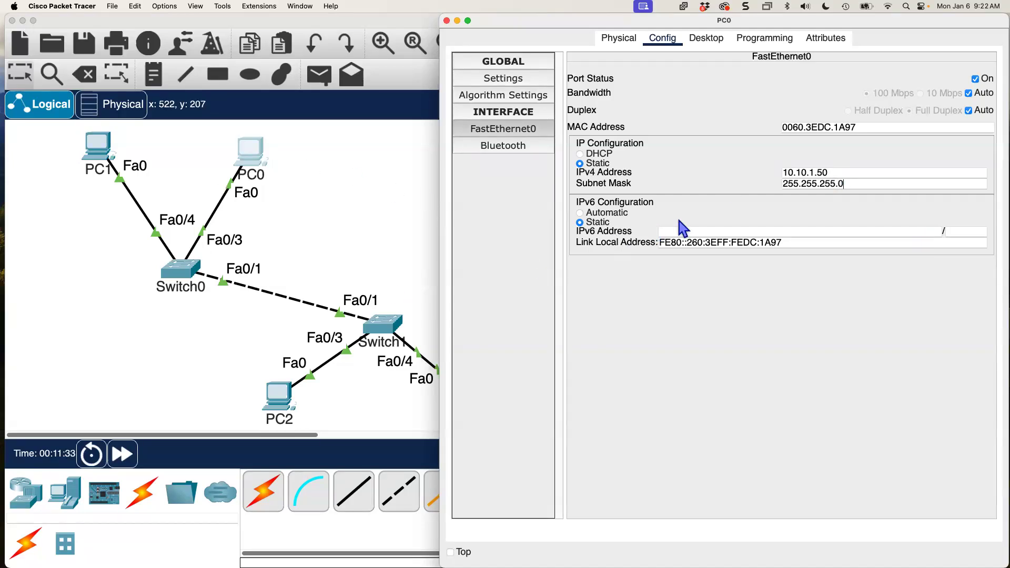
Examine the network and host portions of PC0's IPv4 address in relation to its subnet mask.
drag(845, 184, 779, 196)
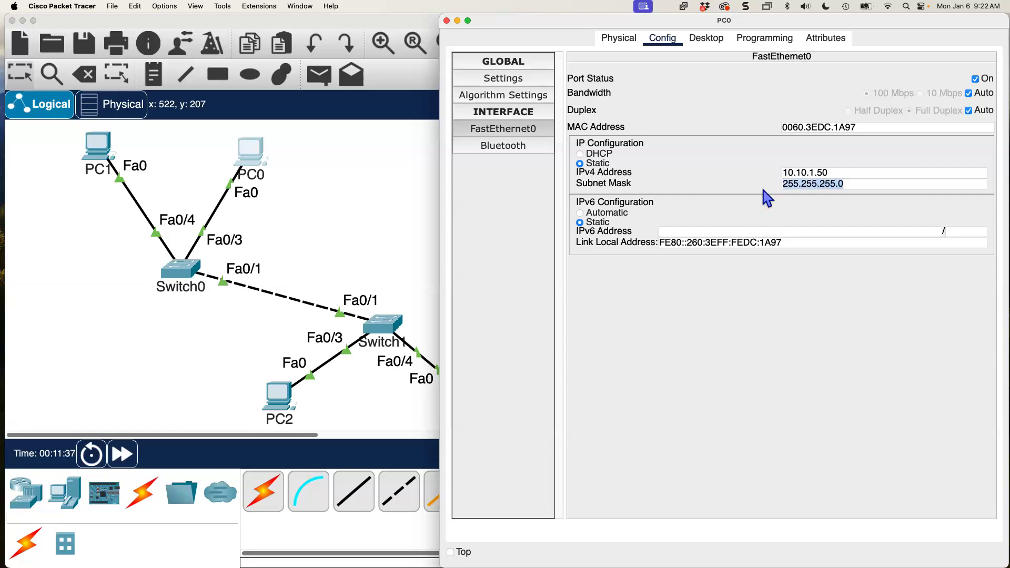
click(813, 171)
drag(814, 171, 782, 173)
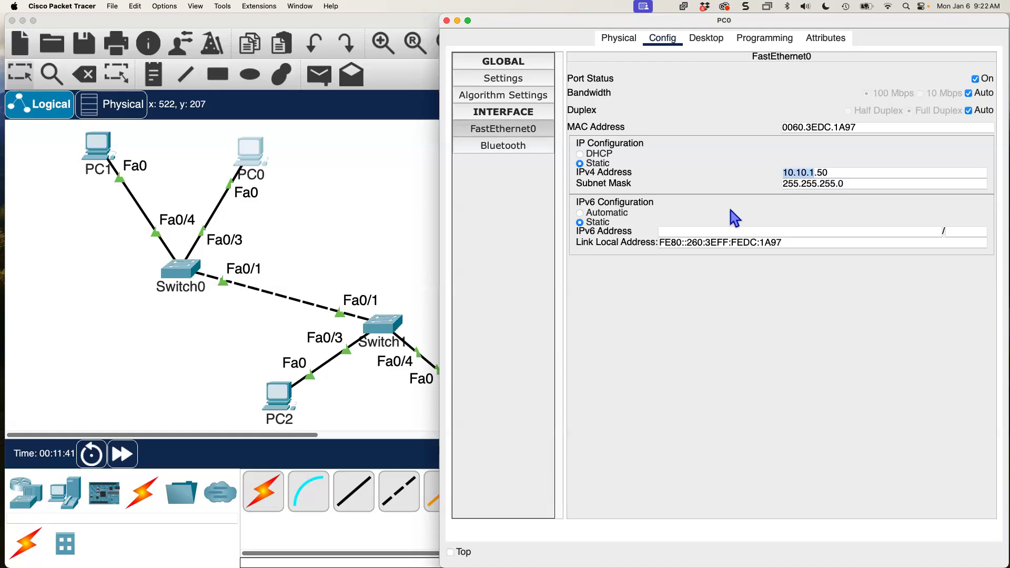
click(824, 171)
drag(823, 171, 818, 172)
click(832, 330)
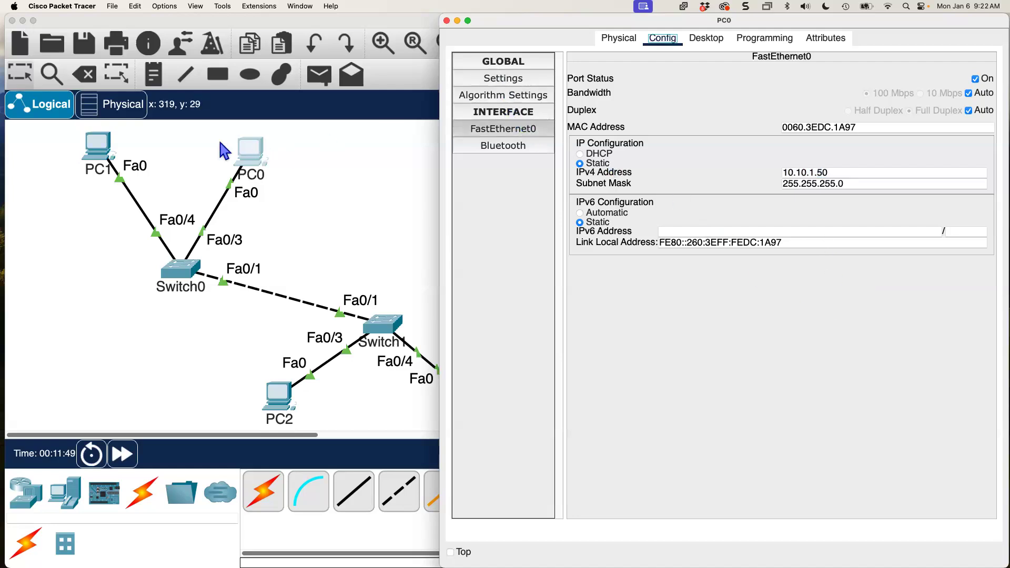
Set PC0's IPv4 default gateway to 10.10.1.1 in its global settings and check its address summary in the workspace.
click(504, 78)
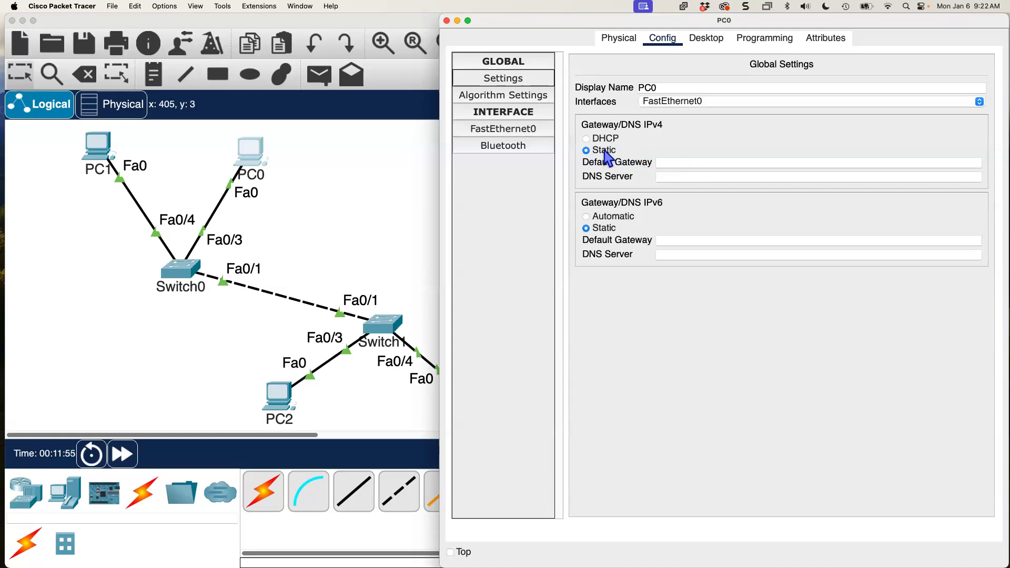
click(684, 164)
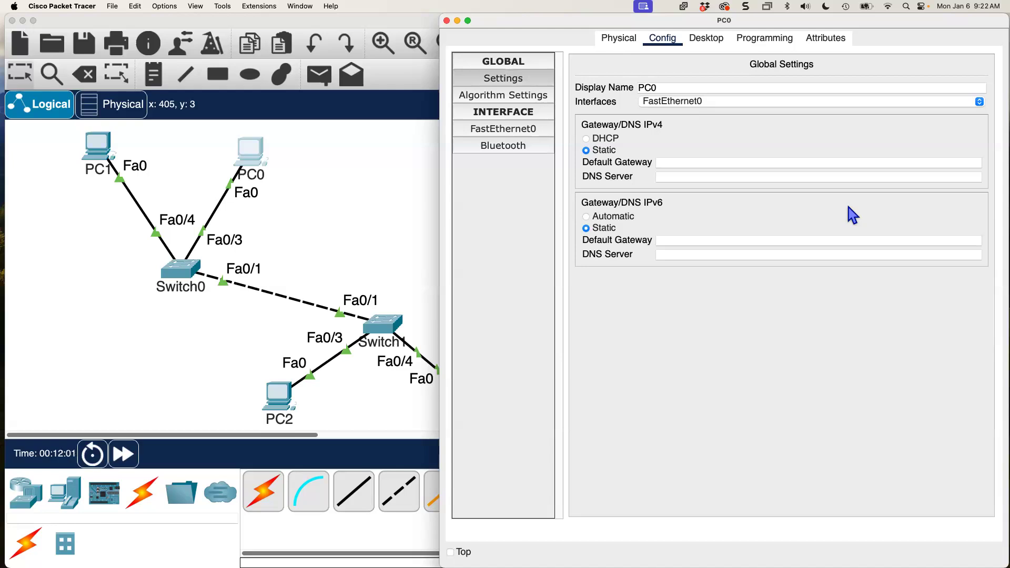
text(10.10.1.1)
click(447, 21)
drag(252, 153, 258, 147)
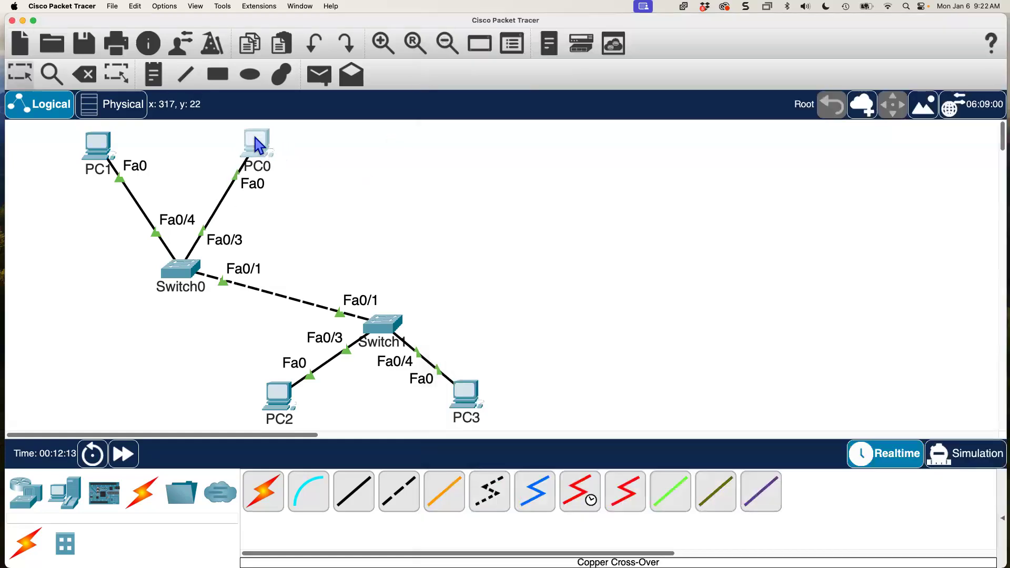
mouse_move(257, 146)
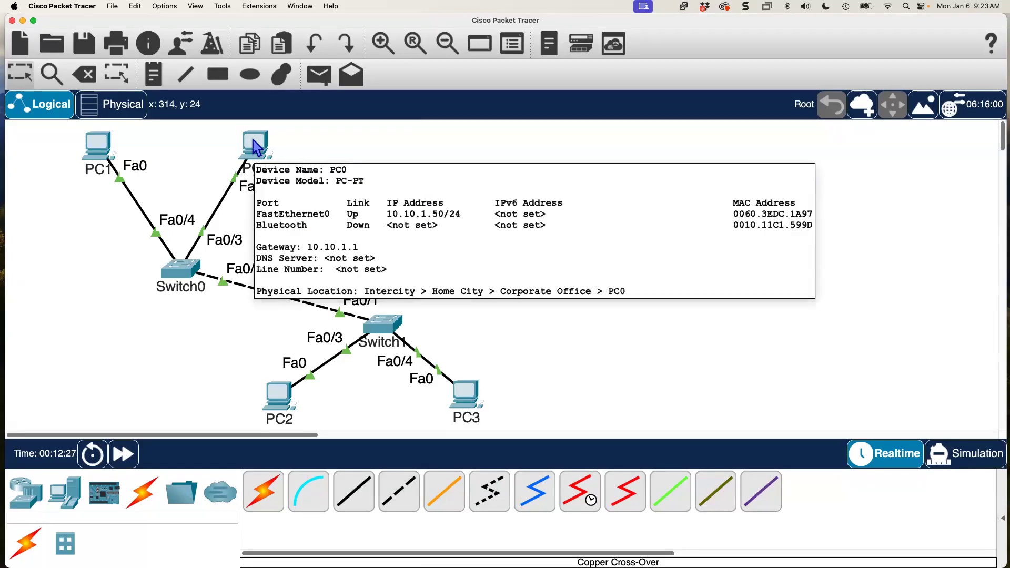
Open PC1's FastEthernet0 interface configuration and set its static IPv4 address to 10.10.1.55.
click(98, 151)
drag(584, 22, 659, 23)
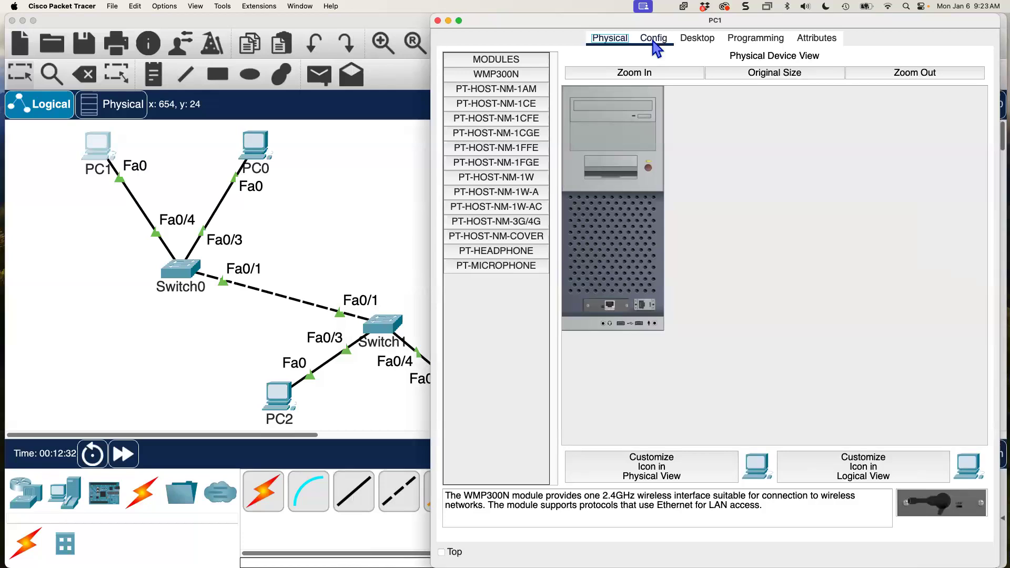
click(653, 41)
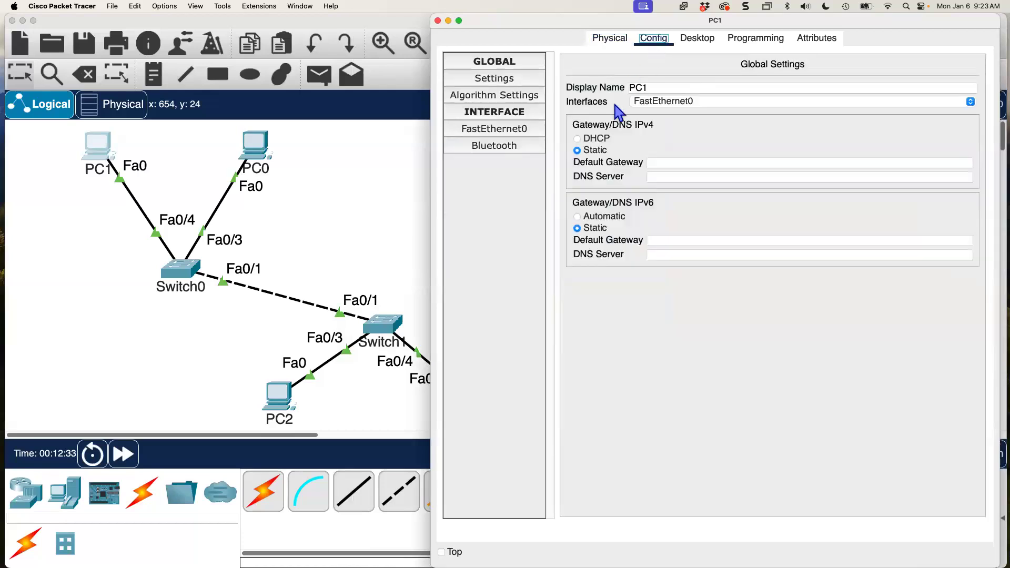
click(497, 130)
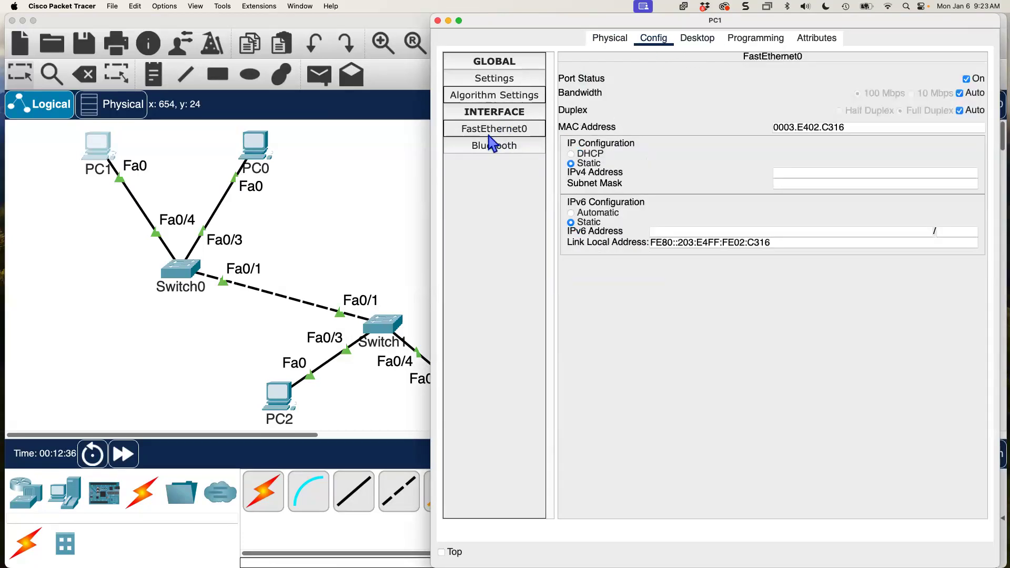
click(792, 173)
text(10.10)
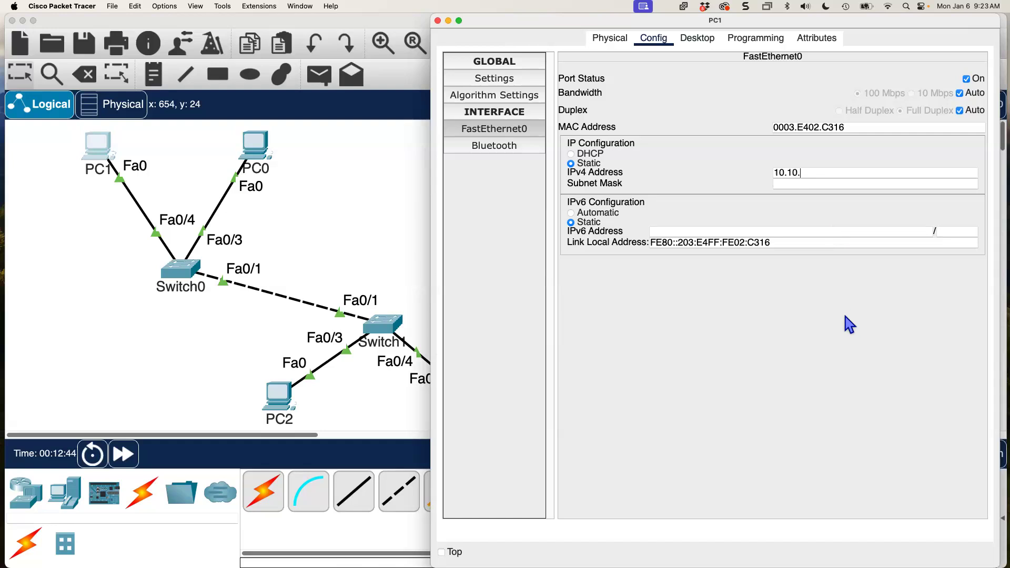
text(.1.55)
Review the network and host parts of PC1's address and set its subnet mask to 255.255.255.0.
click(805, 172)
drag(796, 172, 769, 177)
double_click(817, 174)
click(811, 183)
key(BackSpace)
key(BackSpace)
text(255.255.0)
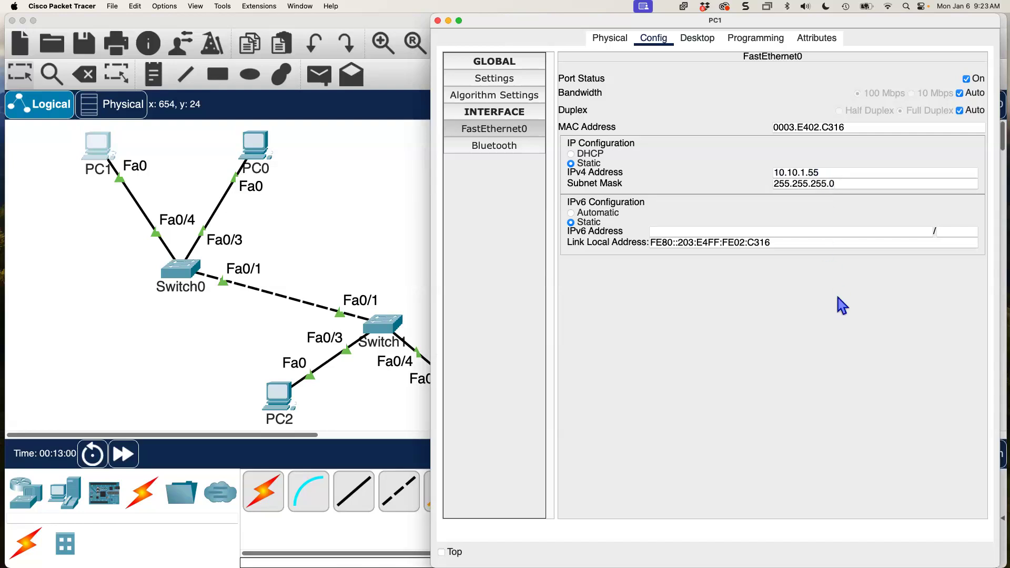
Set PC1's IPv4 default gateway to 10.10.1.1 in its global settings and close its configuration window.
click(498, 79)
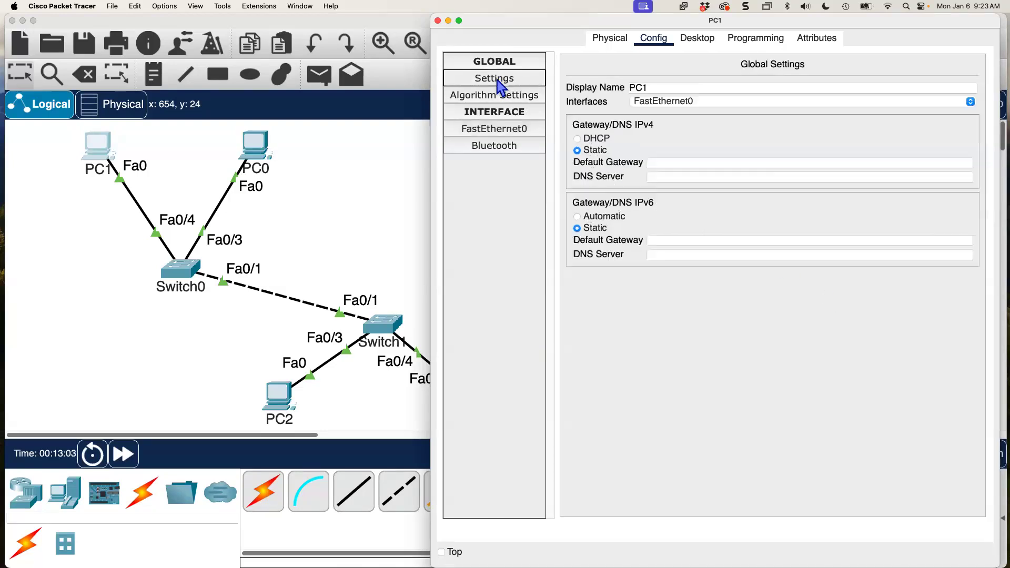
click(672, 162)
text(10.10.1.1)
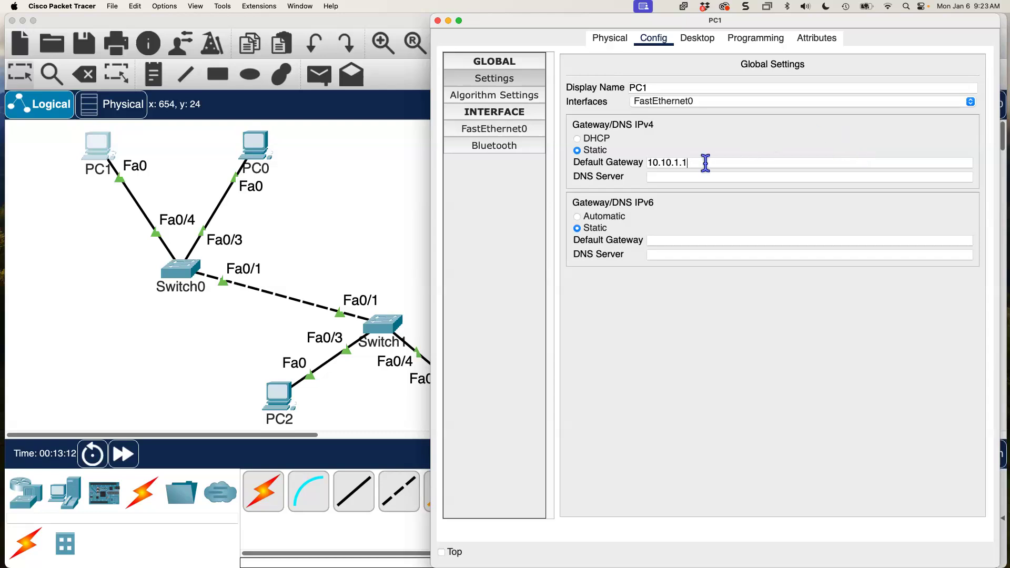
click(436, 21)
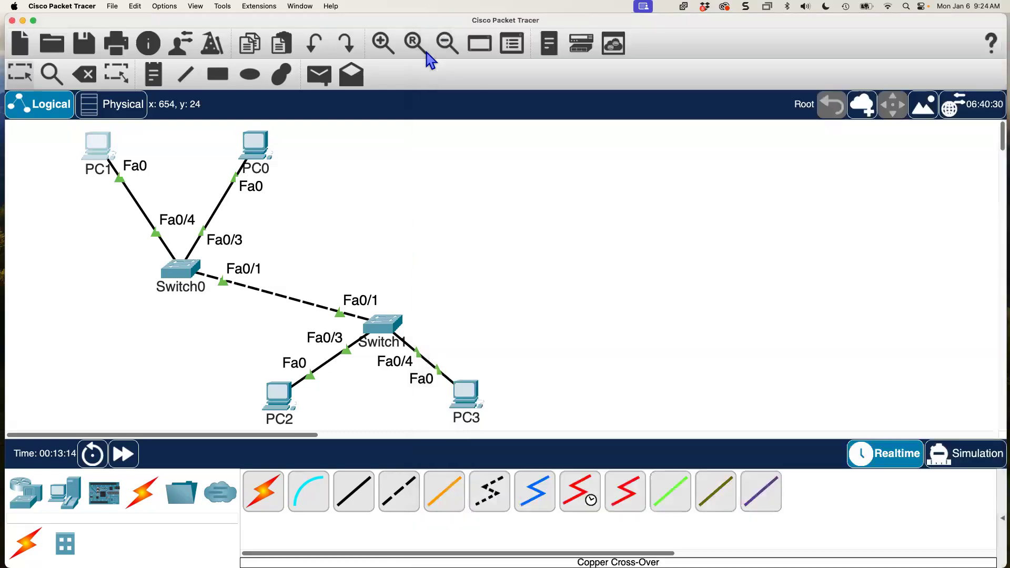
Open PC2's FastEthernet0 interface configuration and set its static IPv4 address to 10.10.1.100.
click(280, 413)
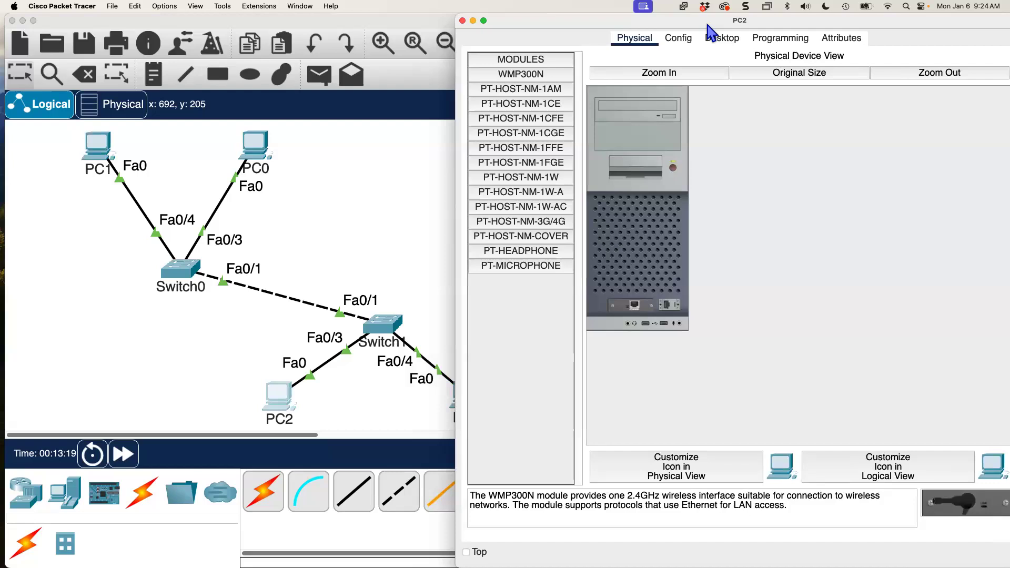
click(669, 39)
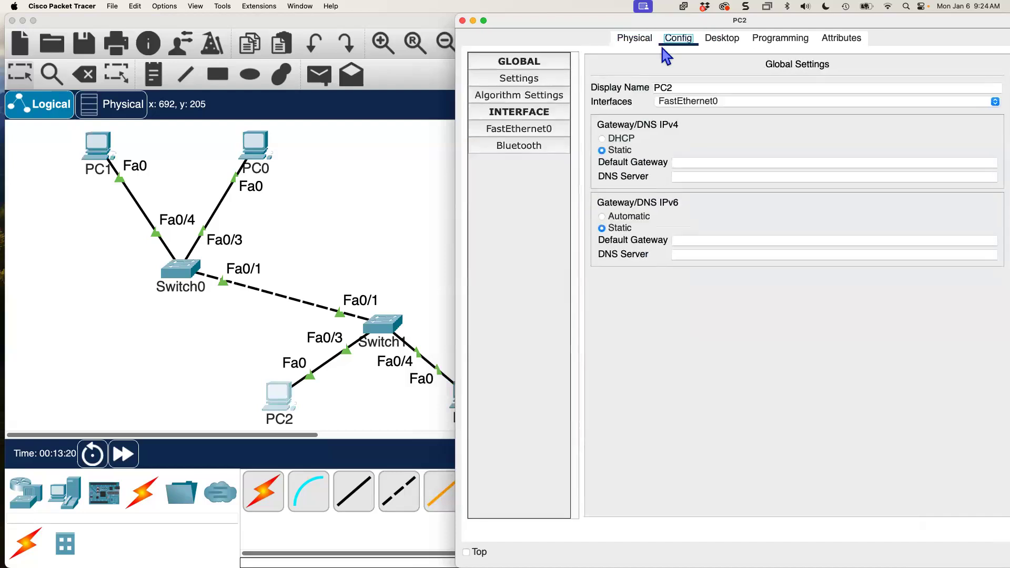
click(526, 131)
click(819, 175)
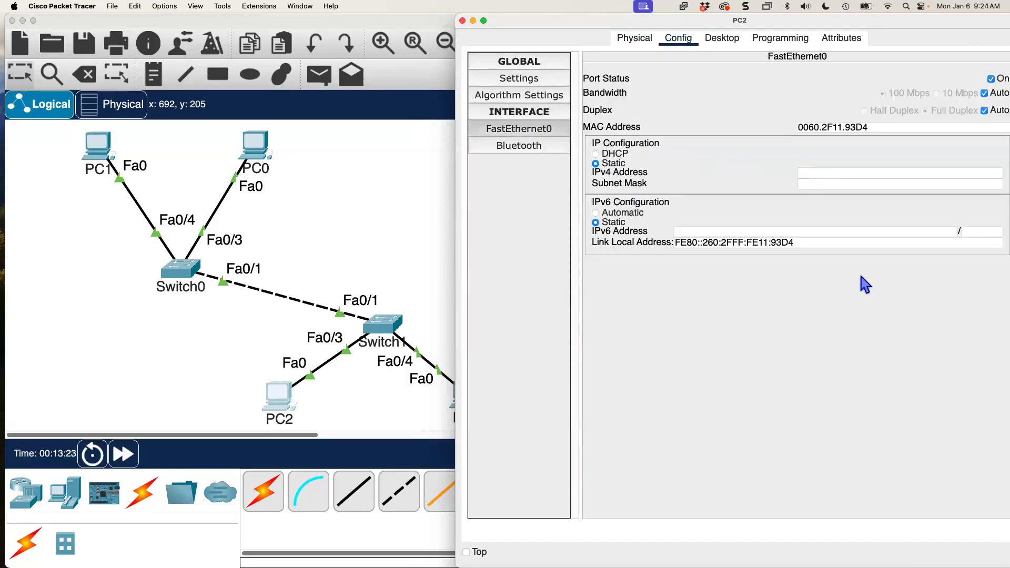
text(10.10.1.100)
Set the subnet mask of PC2's FastEthernet0 interface to 255.255.255.0.
drag(830, 174, 802, 185)
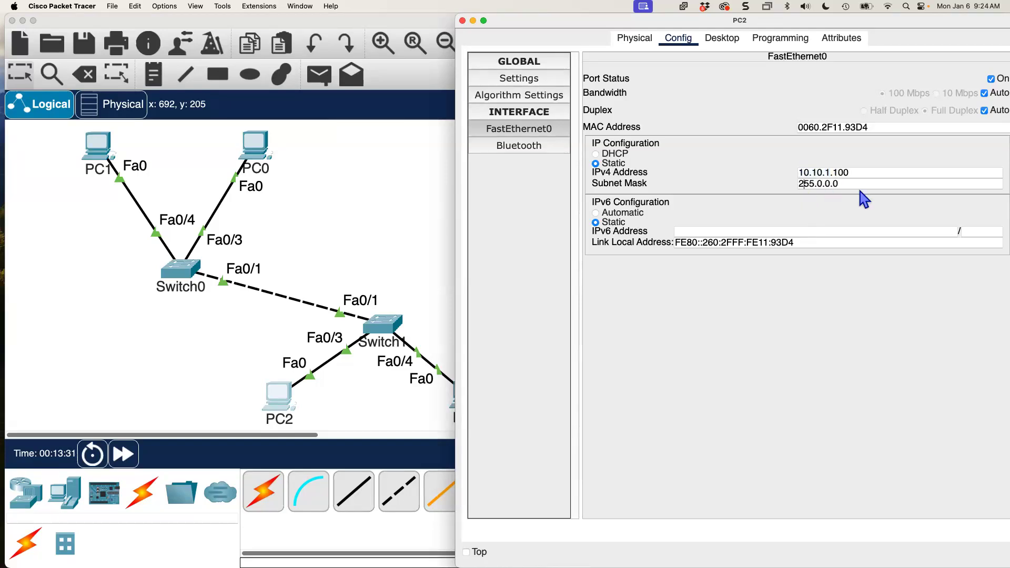
key(BackSpace)
key(BackSpace)
key(BackSpace)
text(255.25)
Set PC2's IPv4 default gateway to 10.101.1.1 in its global settings and close its configuration window.
click(535, 79)
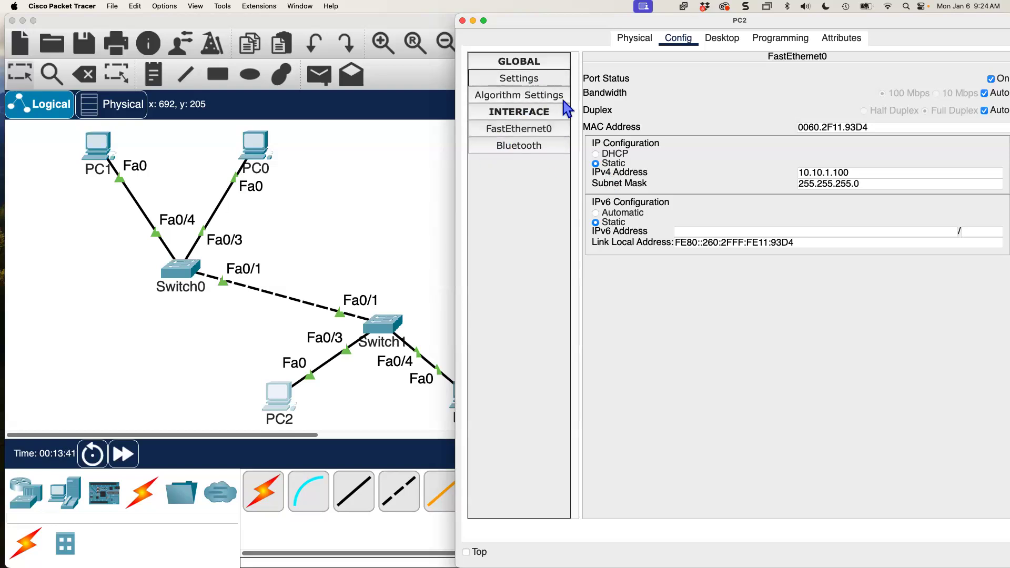
click(687, 162)
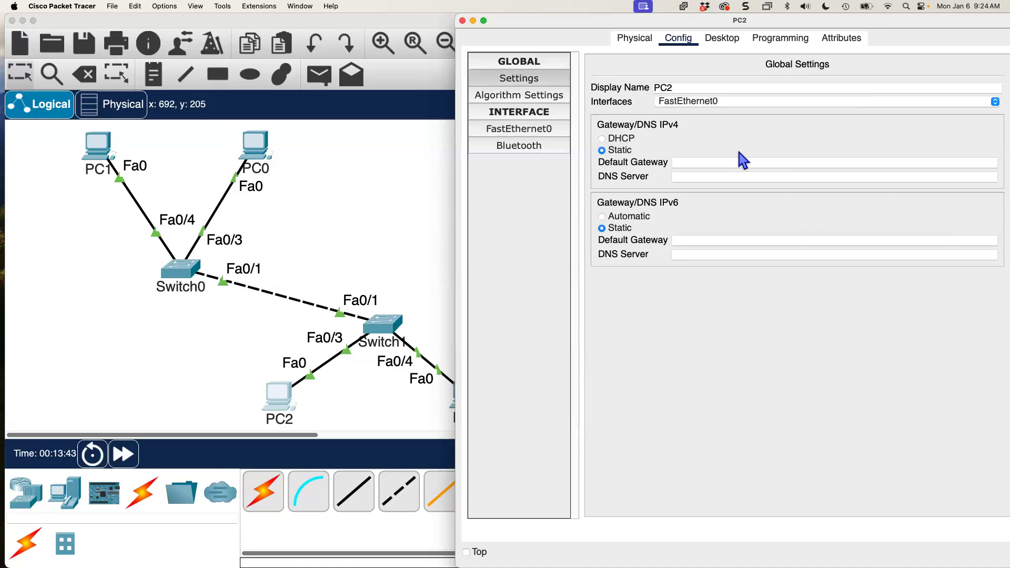
text(10.101.1.1)
click(767, 383)
click(463, 21)
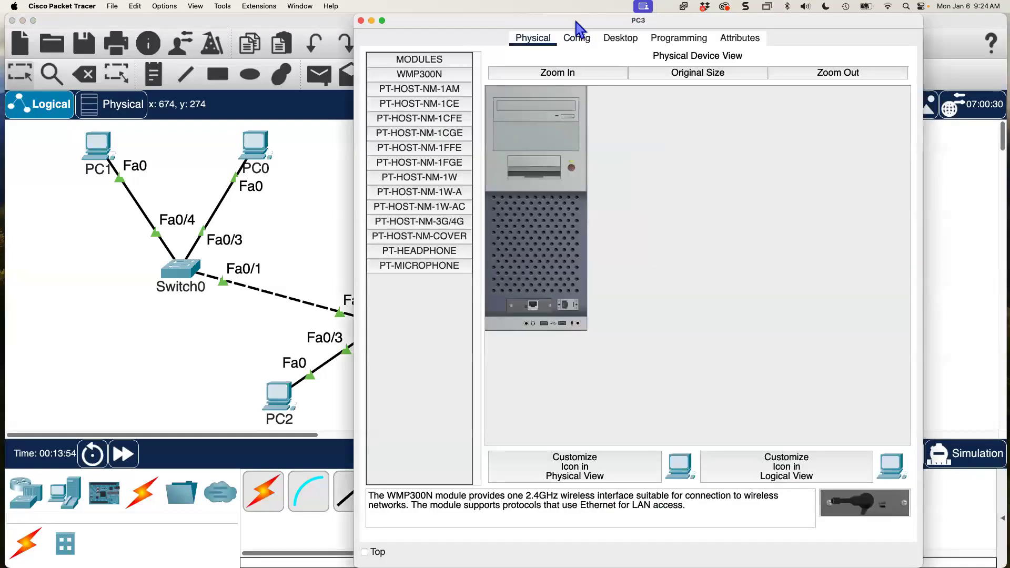
Open PC3's FastEthernet0 interface configuration and set its static IPv4 address to 10.10.1.101.
drag(577, 22, 654, 16)
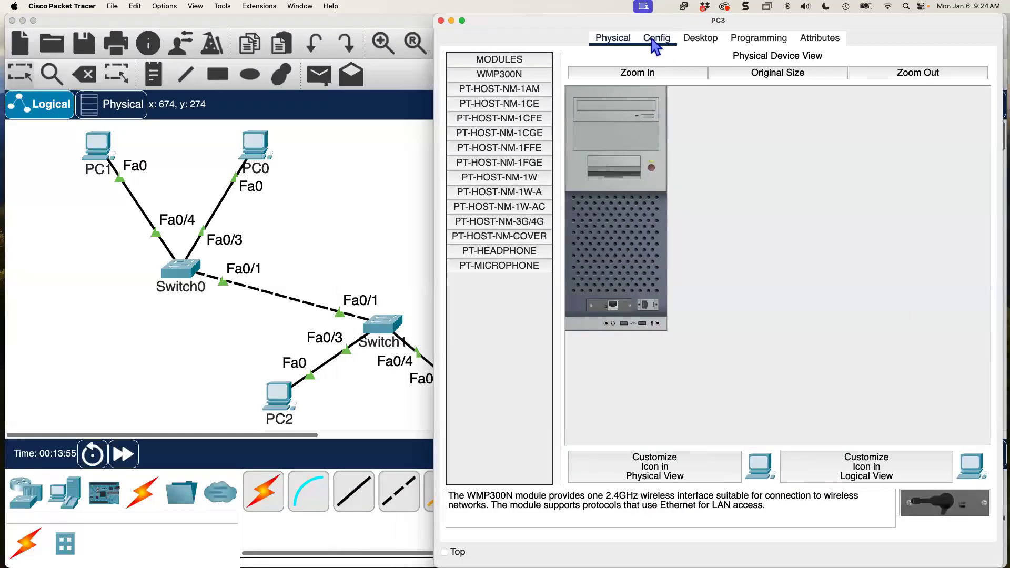
click(655, 38)
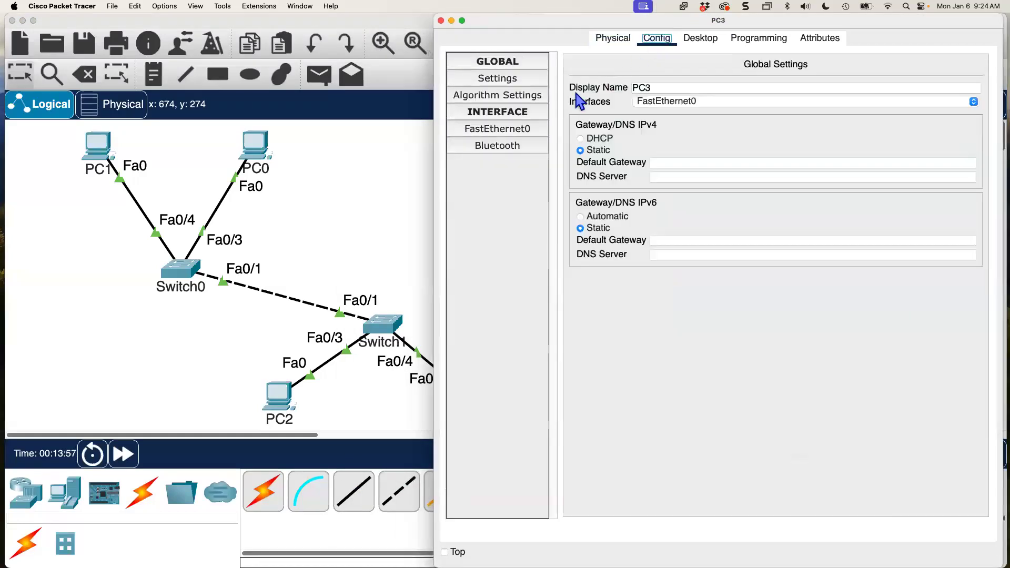
click(482, 130)
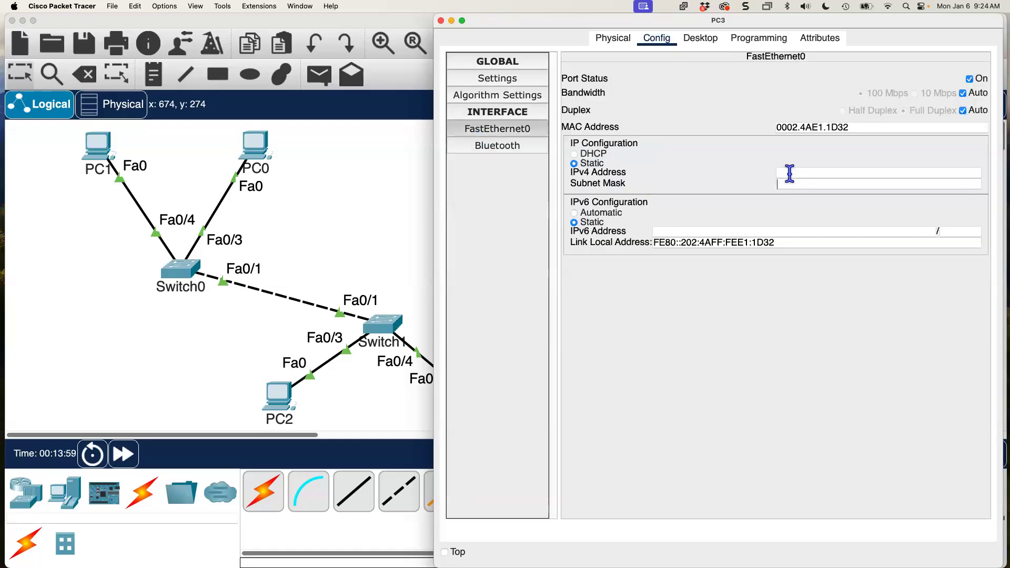
text(10.10.1.101)
Set the subnet mask of PC3's FastEthernet0 interface to 255.255.255.0.
click(805, 184)
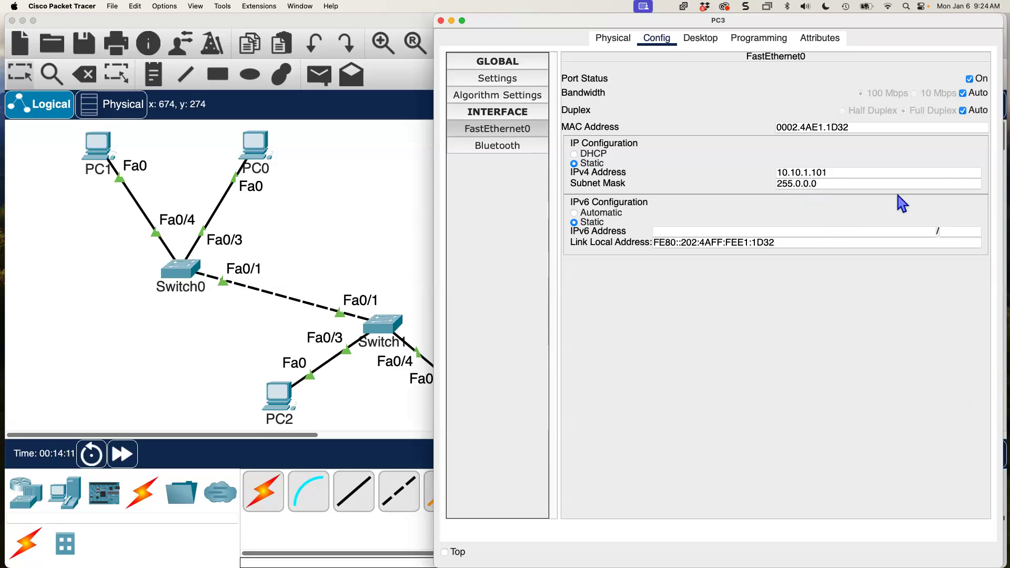
key(BackSpace)
key(BackSpace)
key(BackSpace)
key(BackSpace)
key(BackSpace)
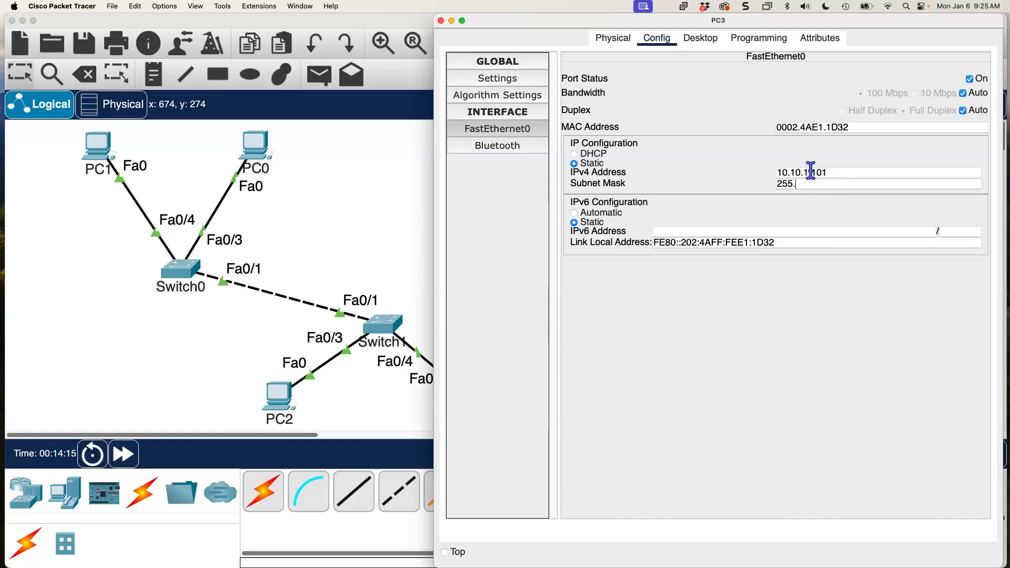
click(787, 177)
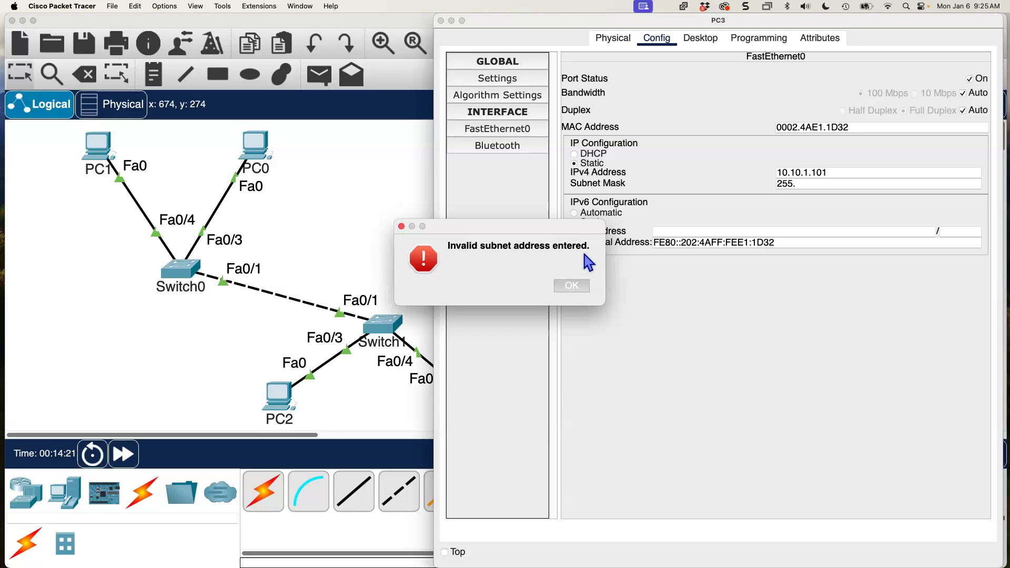
click(569, 284)
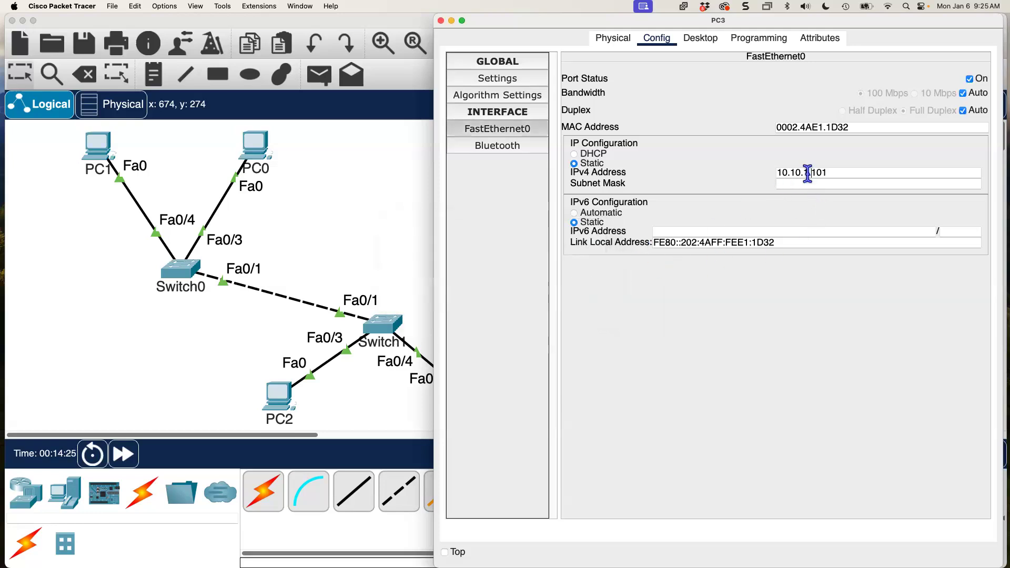
drag(777, 172, 809, 173)
drag(825, 172, 811, 174)
click(808, 184)
text(255.255.255.0)
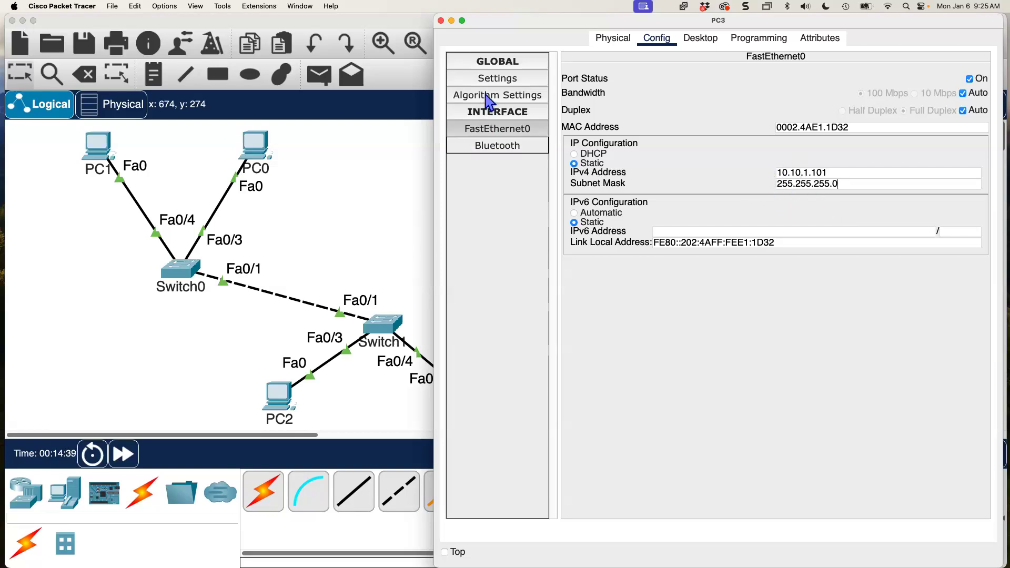
Set PC3's IPv4 default gateway to 10.10.1.1 in its global settings and return to the topology.
click(509, 80)
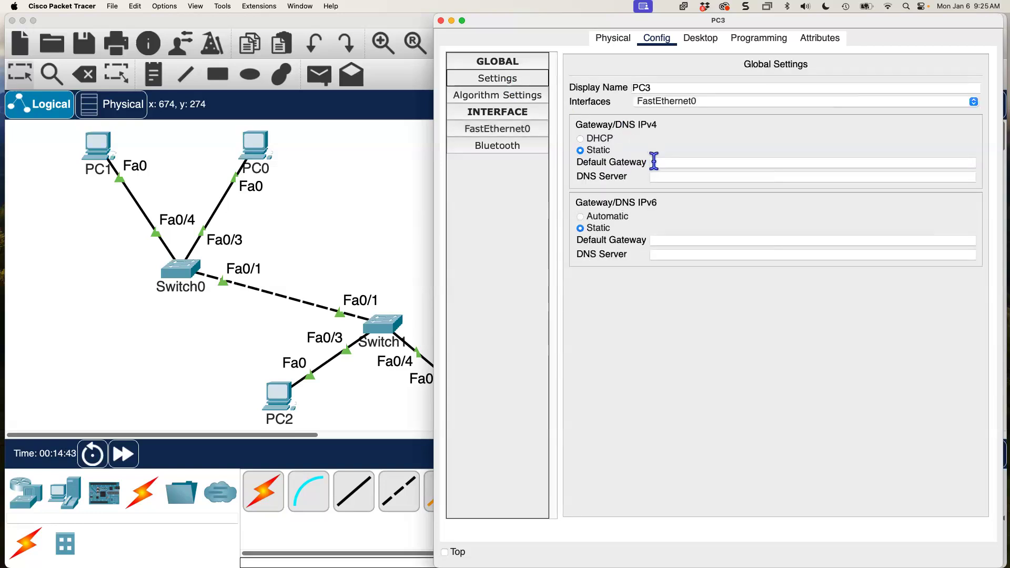
text(10.)
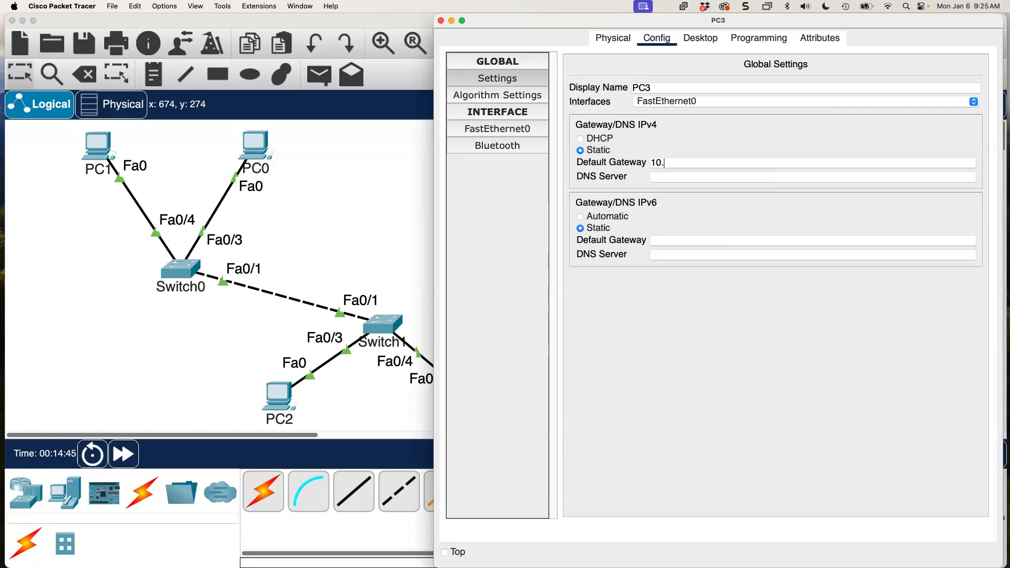
text(10.1.1)
click(337, 243)
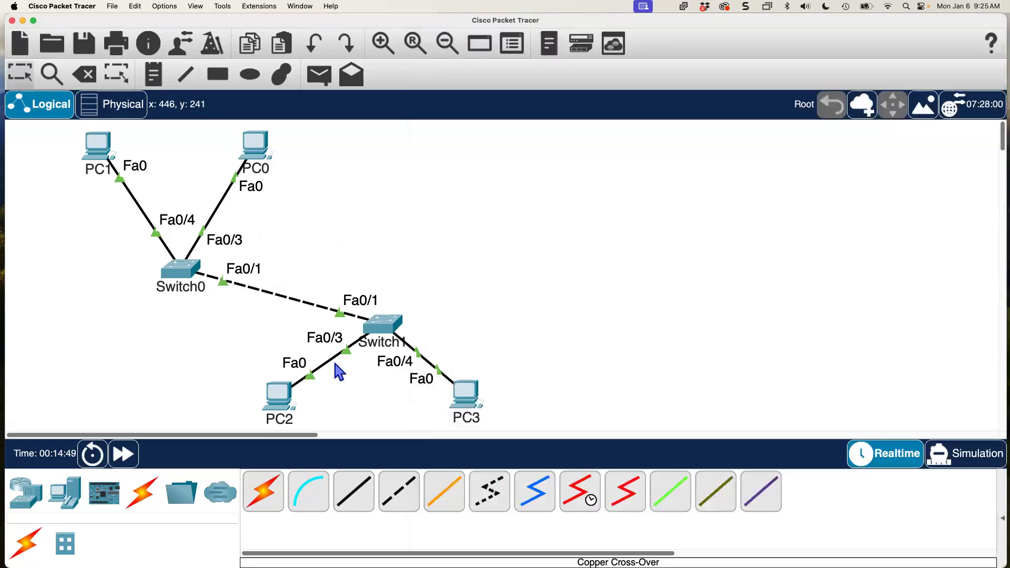
Shift PC1 slightly toward PC0 in the topology.
mouse_move(277, 395)
mouse_move(462, 404)
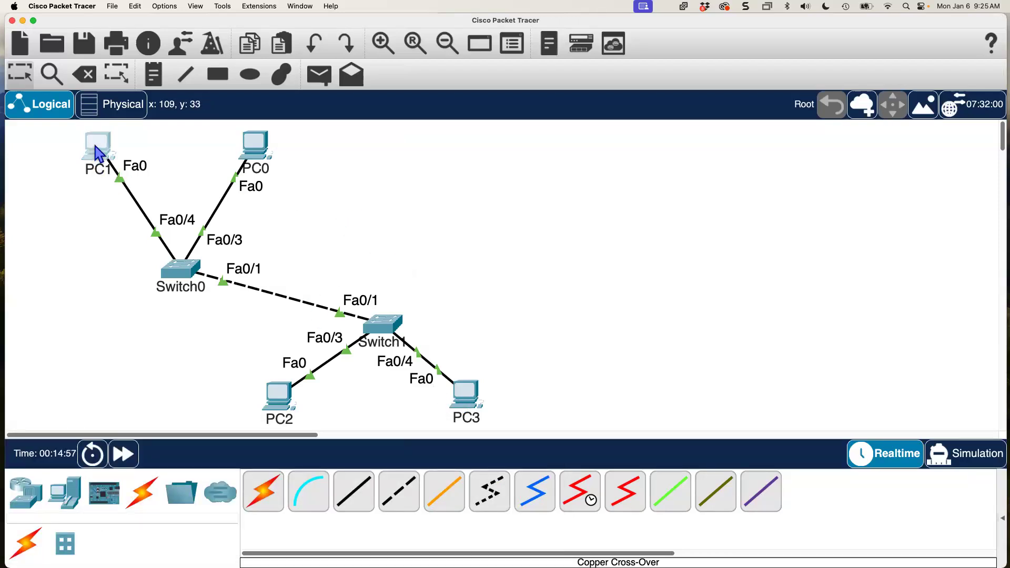
drag(96, 144, 108, 142)
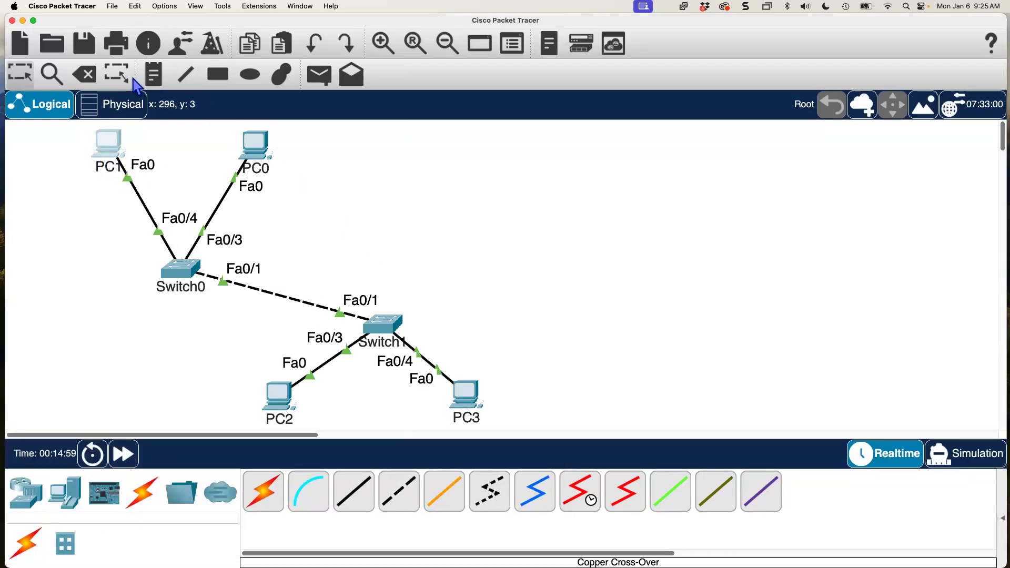
Add a two-line note reading "10.10.1.50" and "255.255.255.0" and position it close beside PC0.
click(299, 139)
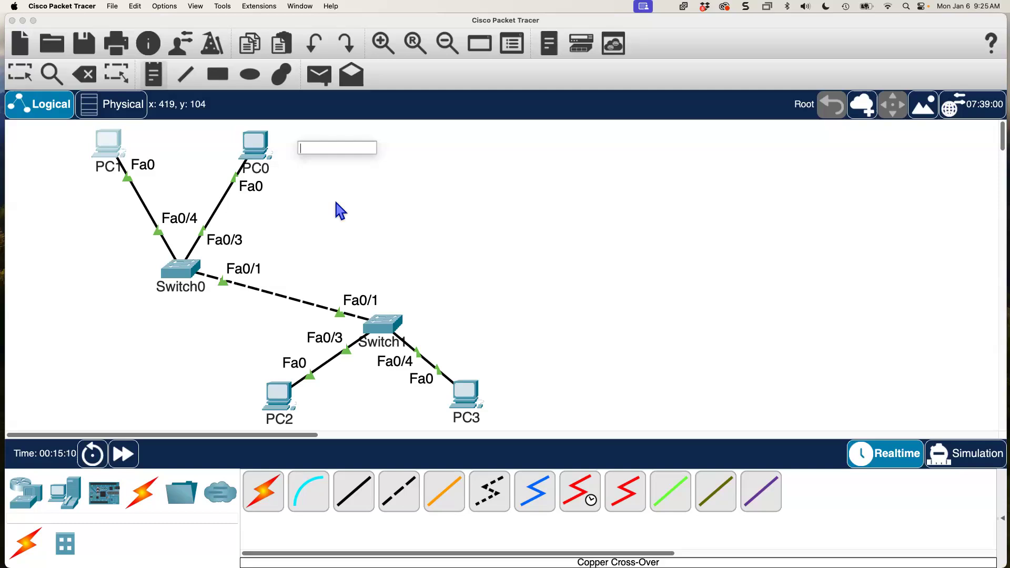
text(10.10.1.50)
key(Return)
text(25)
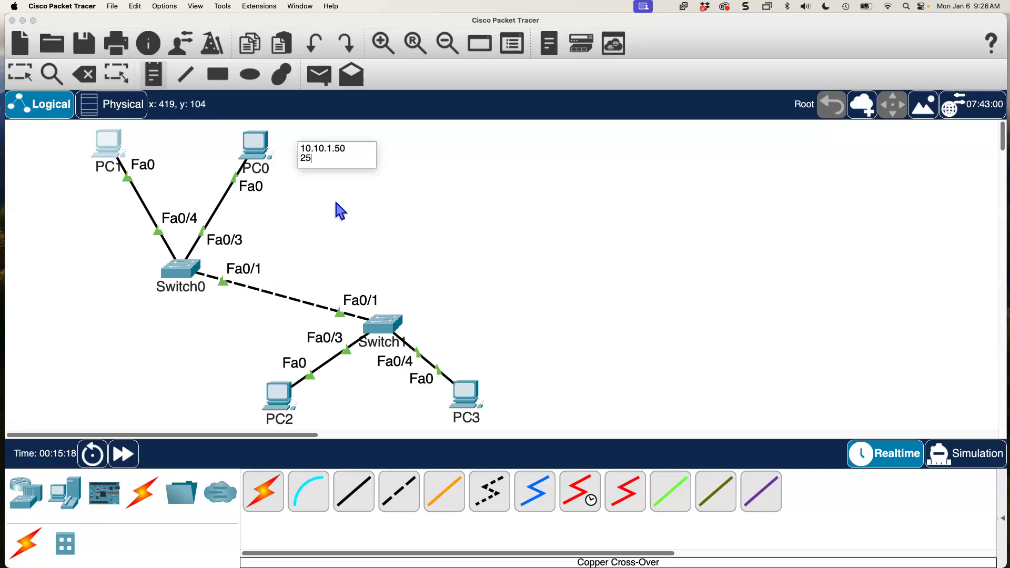
text(5.255.255.0)
click(26, 79)
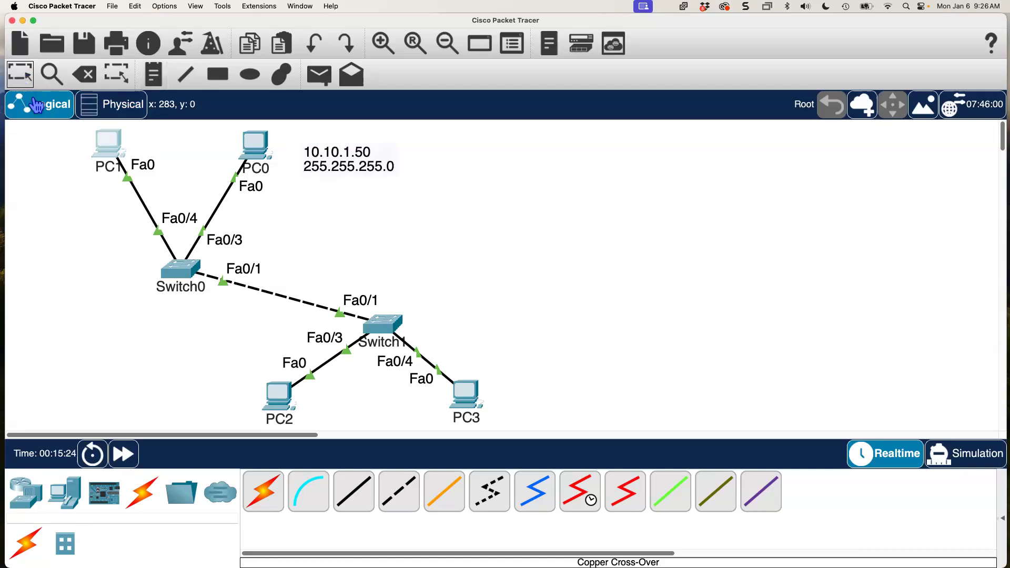
drag(353, 133, 326, 151)
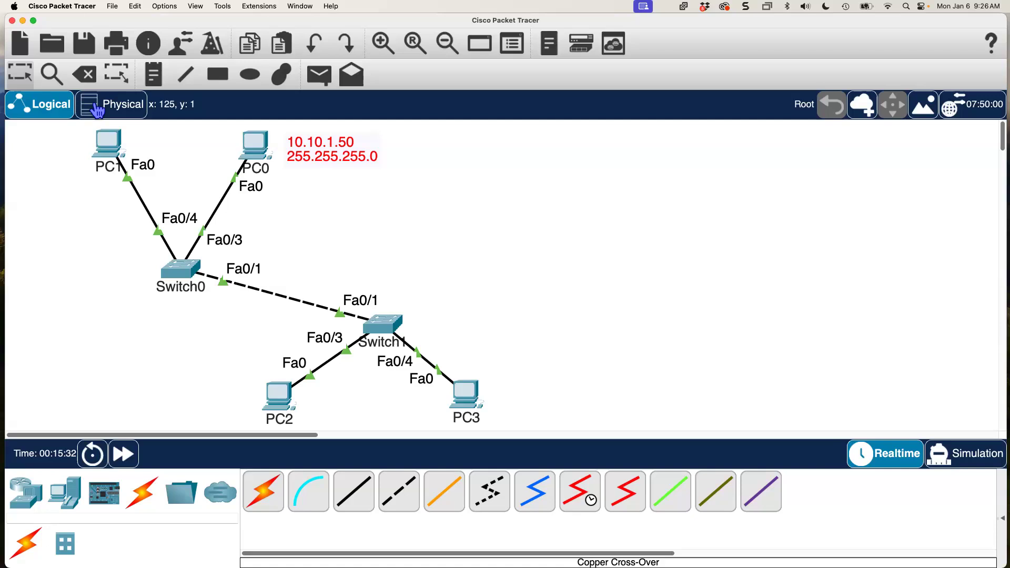
click(333, 187)
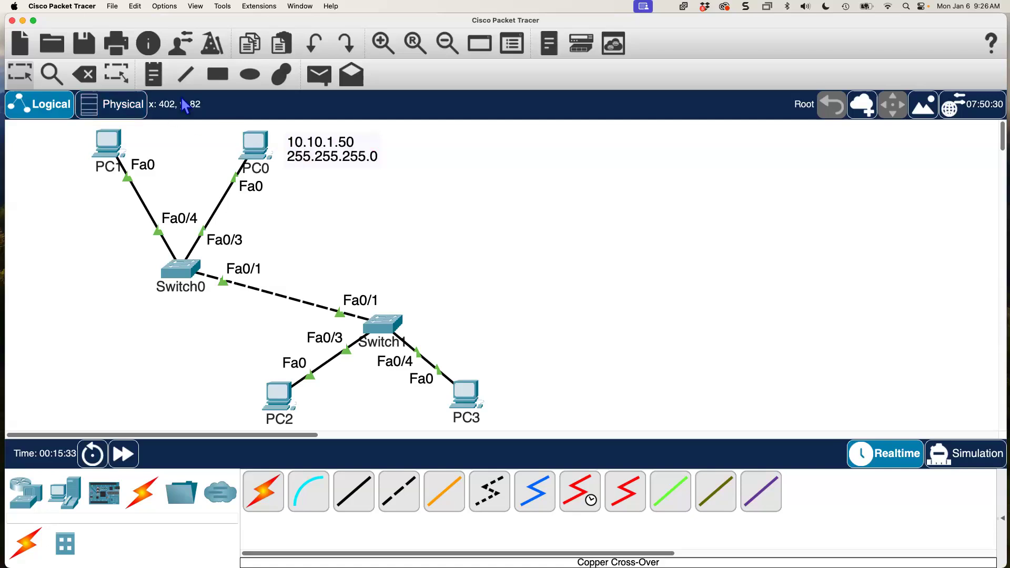
Add a two-line note reading "10.10.1.55" and "255.255.255.0" and position it just below PC1.
click(147, 86)
click(28, 205)
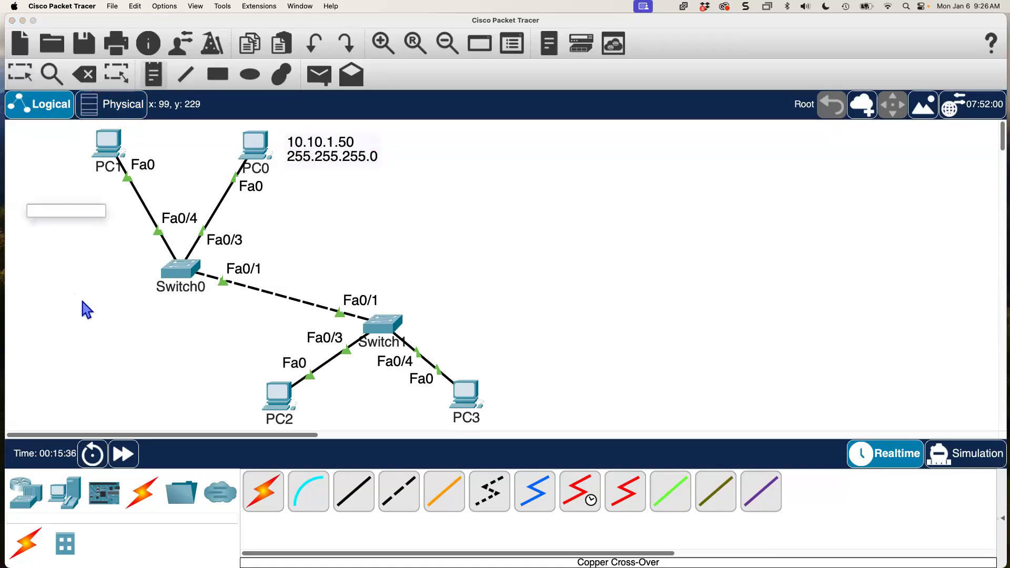
text(10)
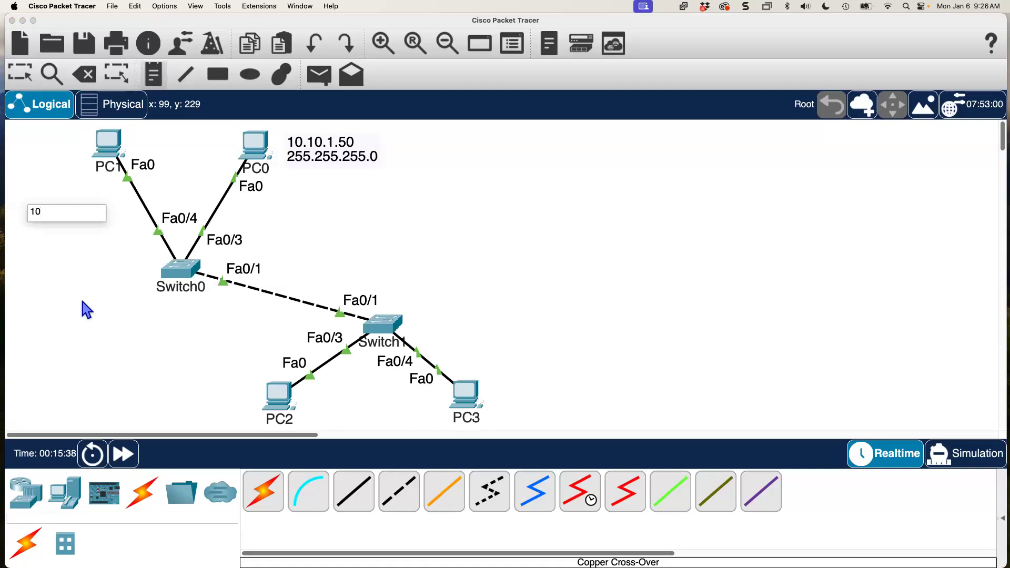
text(.10.1.55)
key(Return)
text(255.255.255.0)
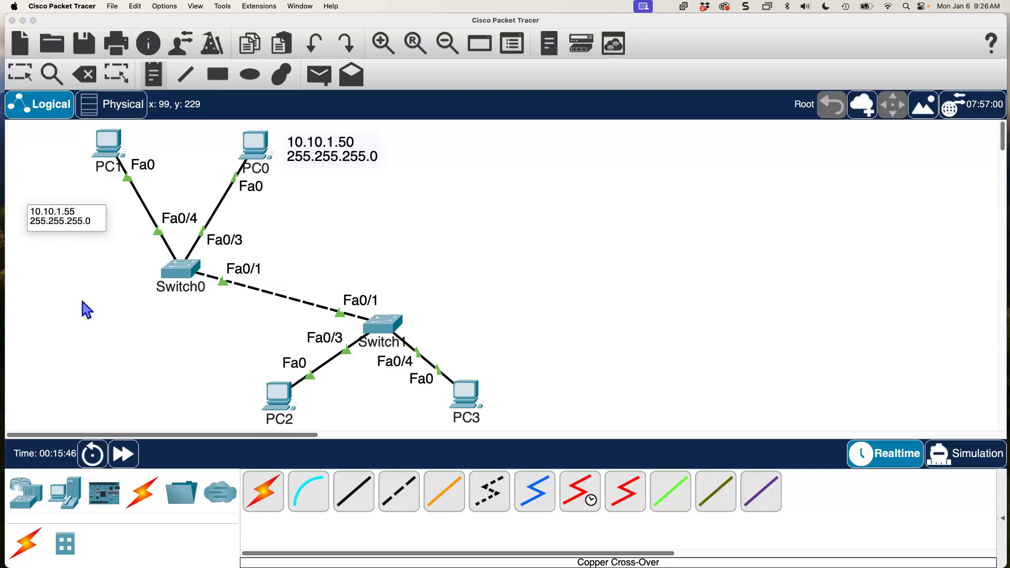
click(20, 72)
click(61, 213)
drag(62, 213, 67, 211)
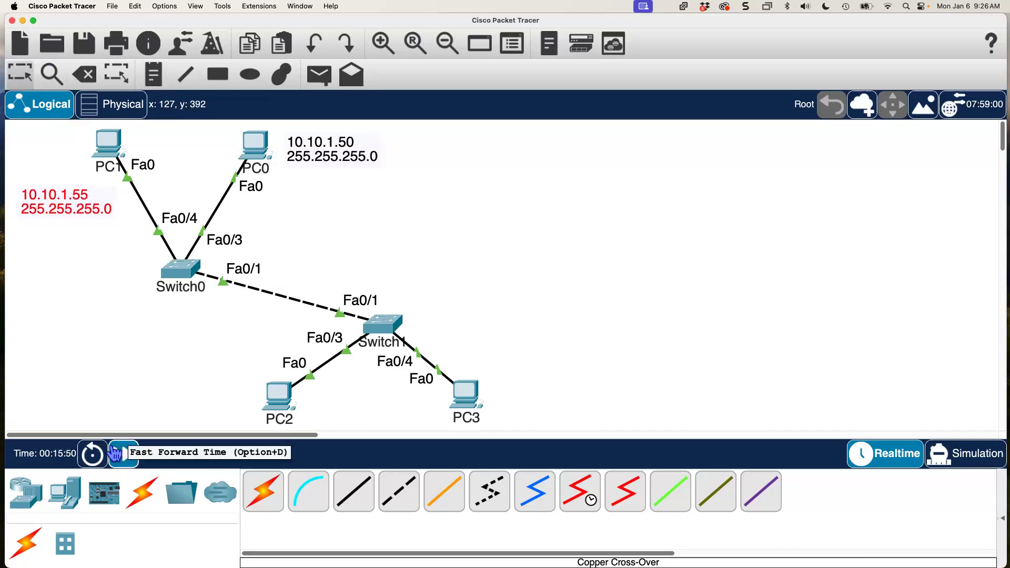
drag(61, 211, 65, 213)
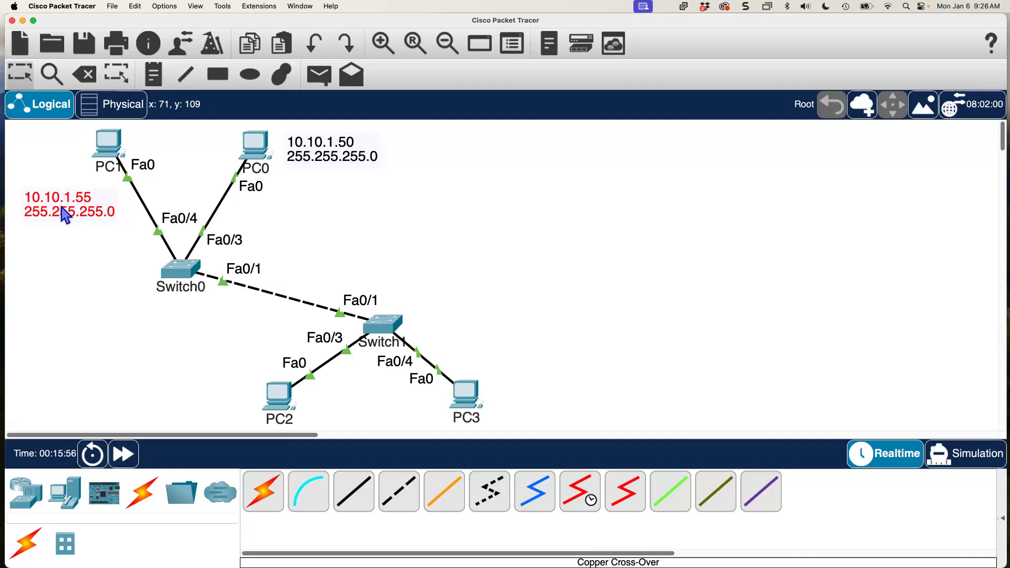
click(78, 314)
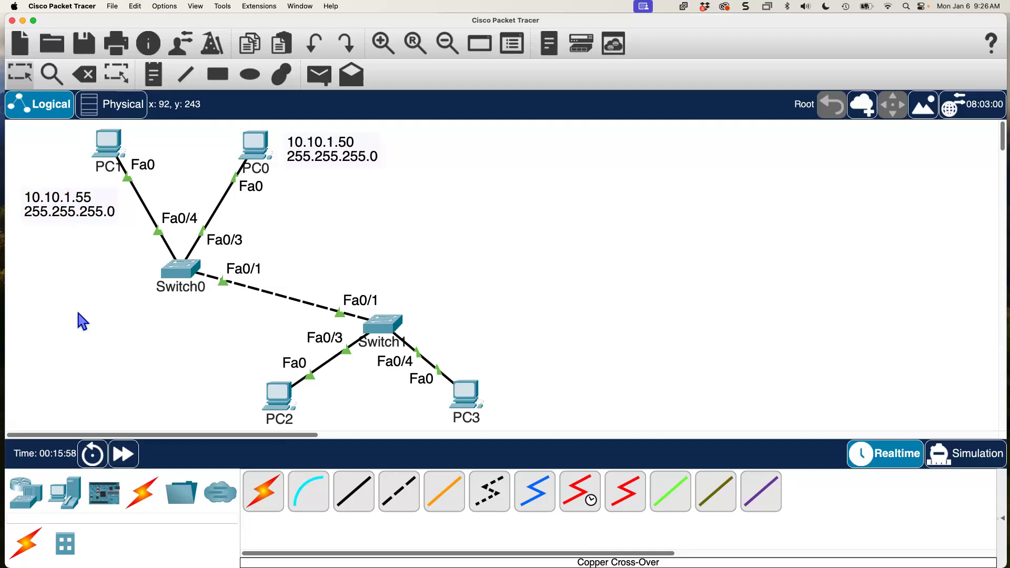
Place a copy of PC1's address note beside PC2 and change its IP address line to 10.10.1.100.
key(super+v)
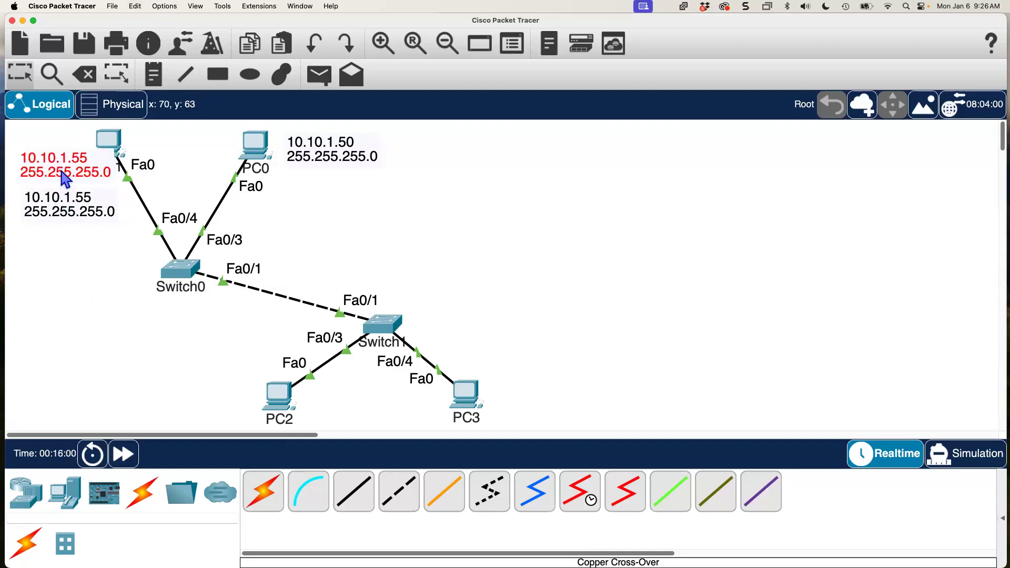
drag(65, 174, 80, 206)
drag(103, 261, 200, 414)
click(356, 423)
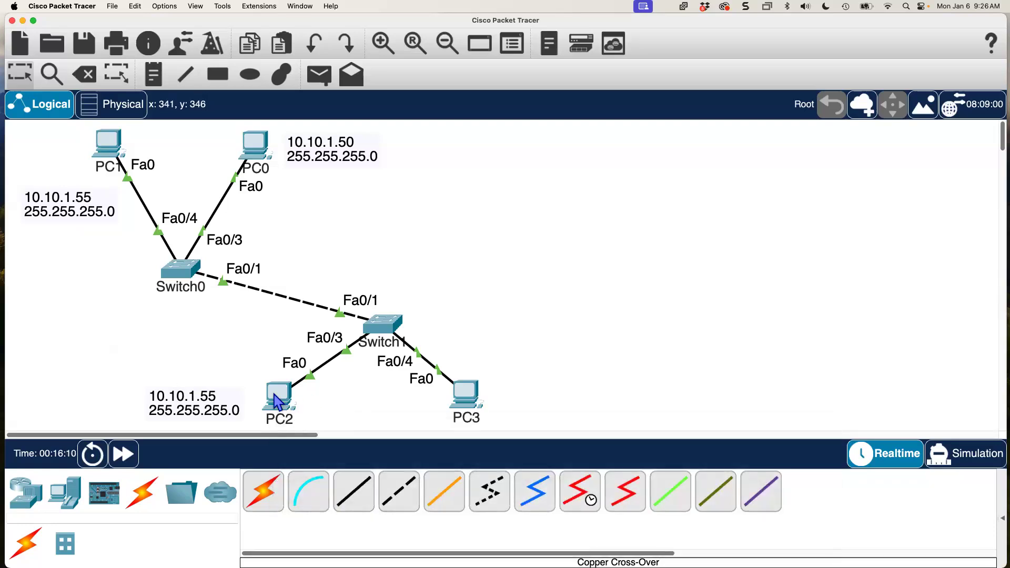
double_click(205, 395)
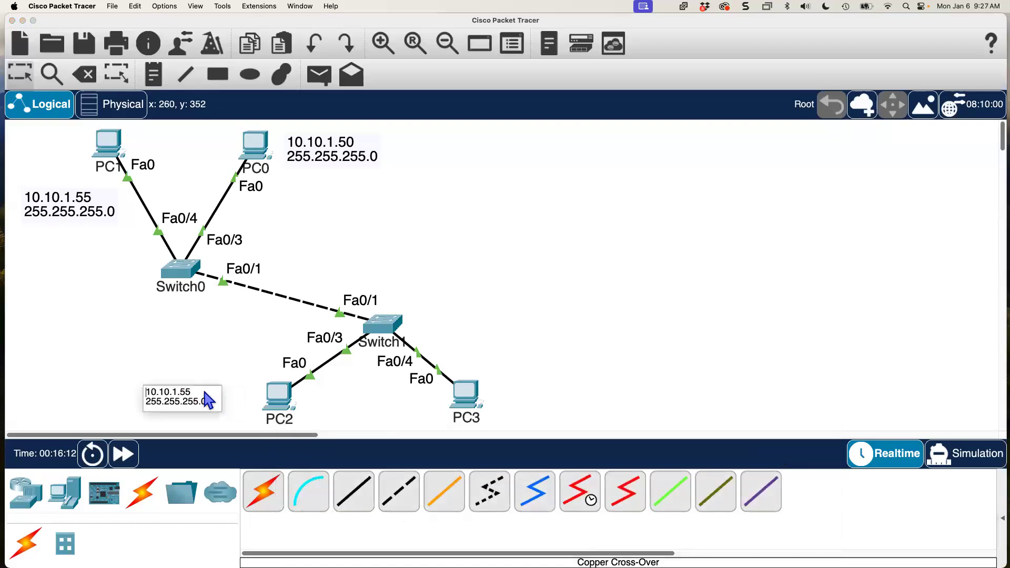
click(192, 392)
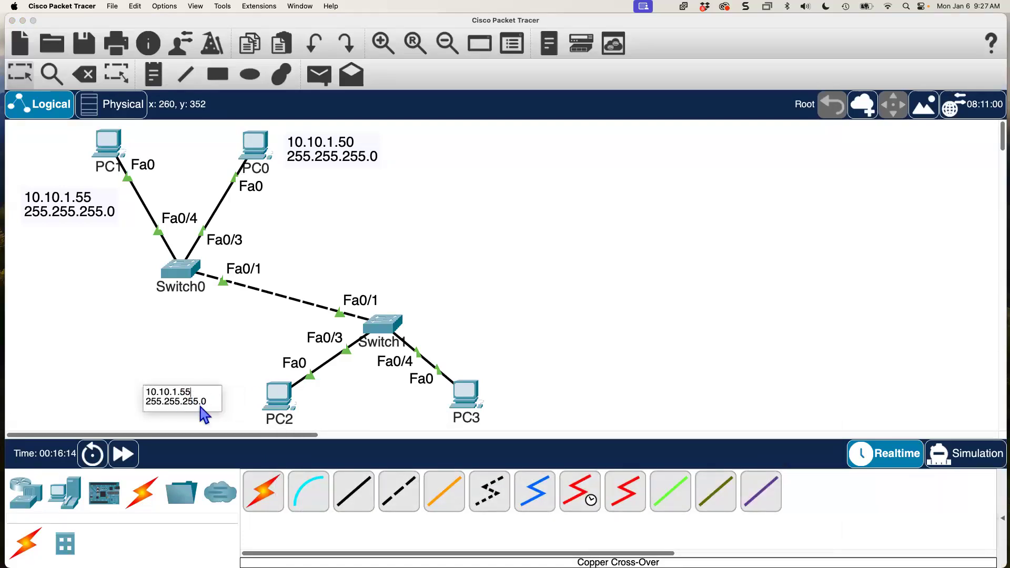
text(100)
click(218, 336)
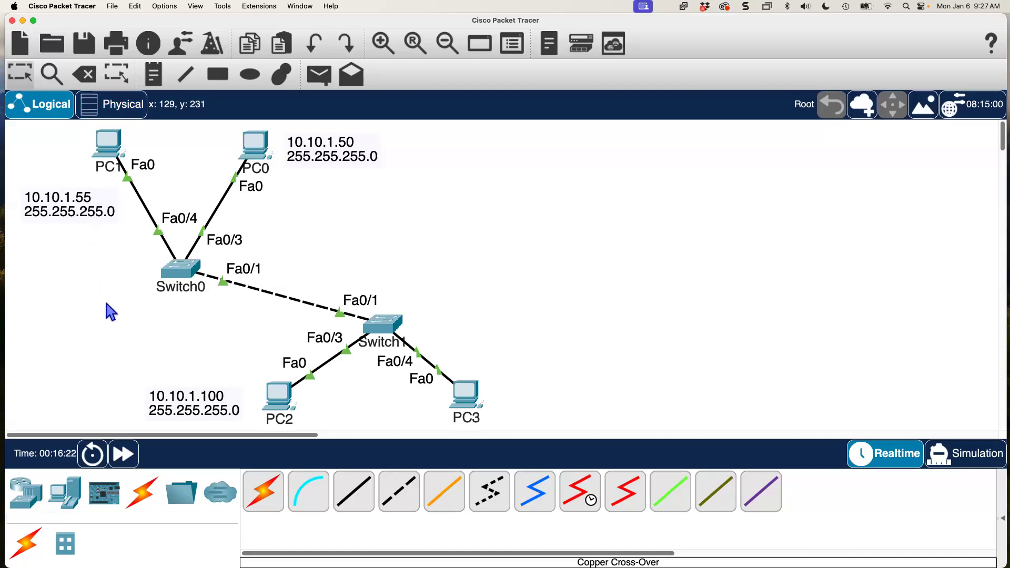
Place another copy of PC1's address note beside PC3 and change its IP address line to 10.10.1.101.
drag(76, 213, 558, 395)
double_click(557, 389)
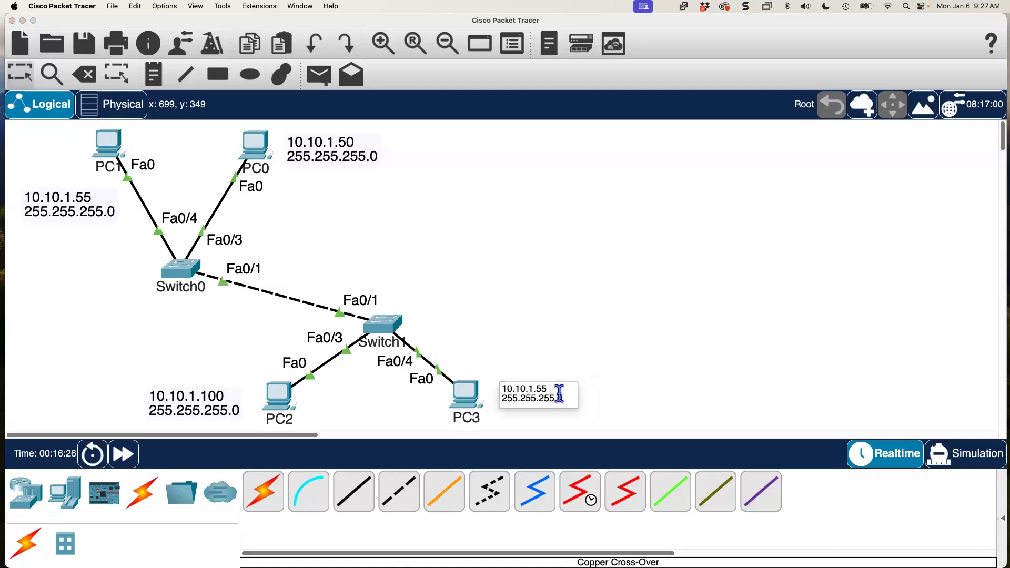
key(BackSpace)
text(101)
click(556, 320)
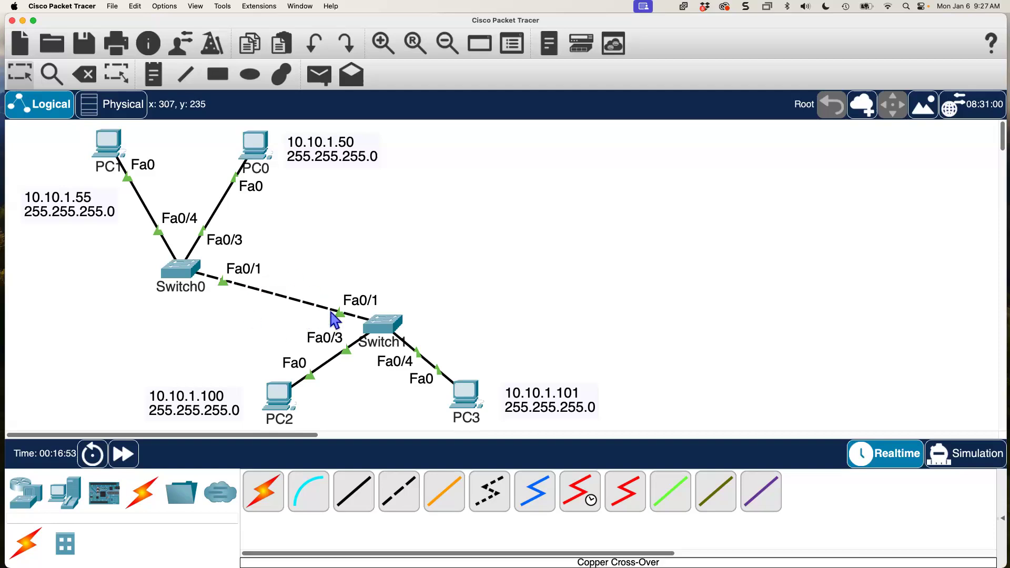
Open PC1's Command Prompt beside the topology and run ipconfig.
click(115, 148)
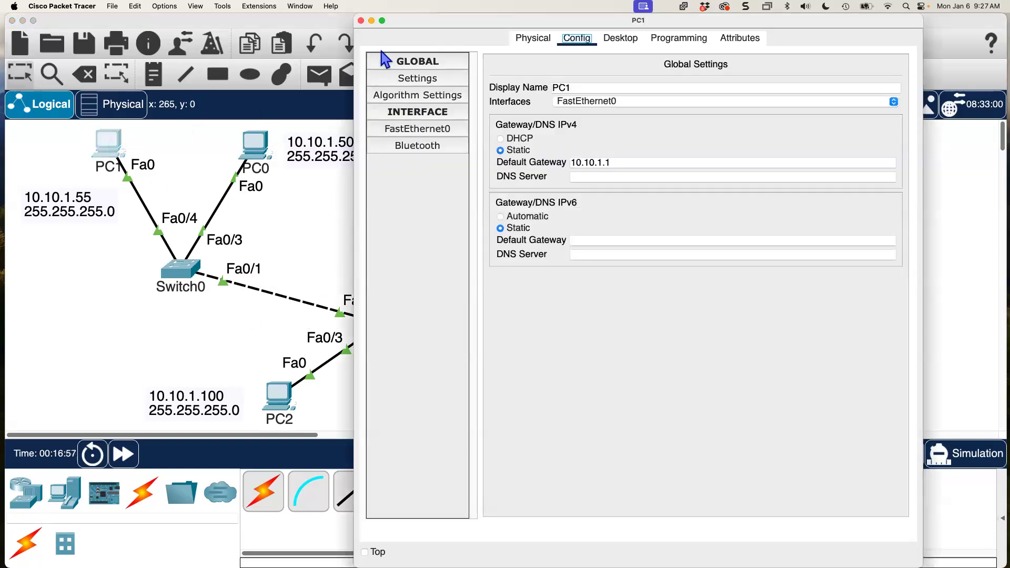
drag(545, 18, 542, 16)
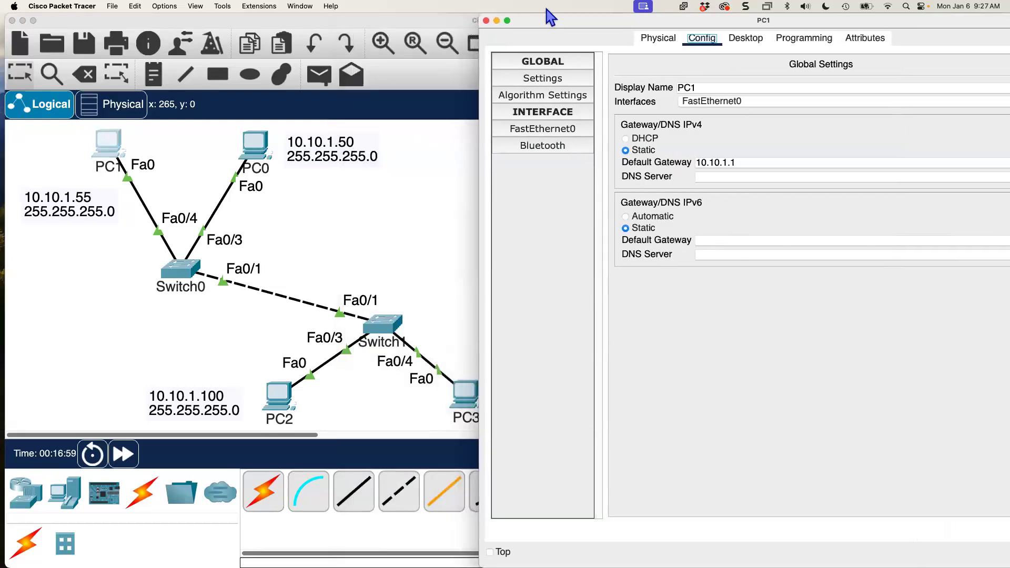
click(763, 46)
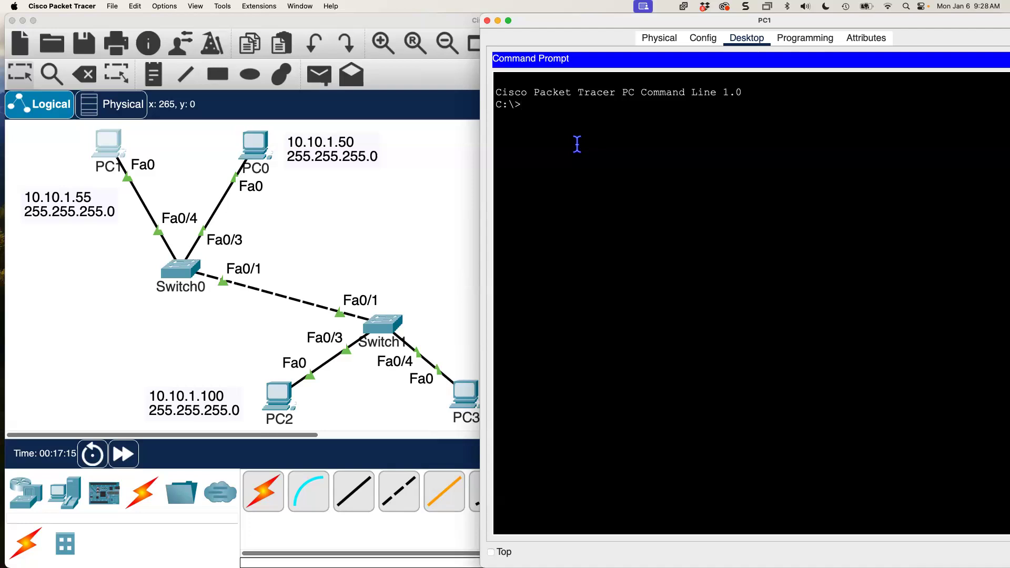
text(config)
key(Return)
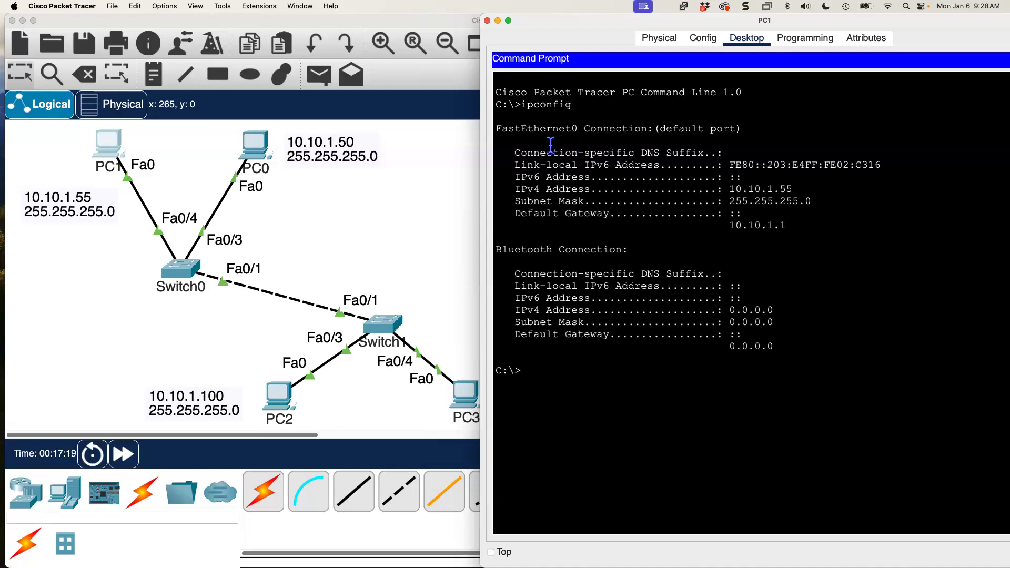
Check the IPv4 address, subnet mask and default gateway in PC1's ipconfig output, keeping the topology in view.
drag(510, 188, 837, 198)
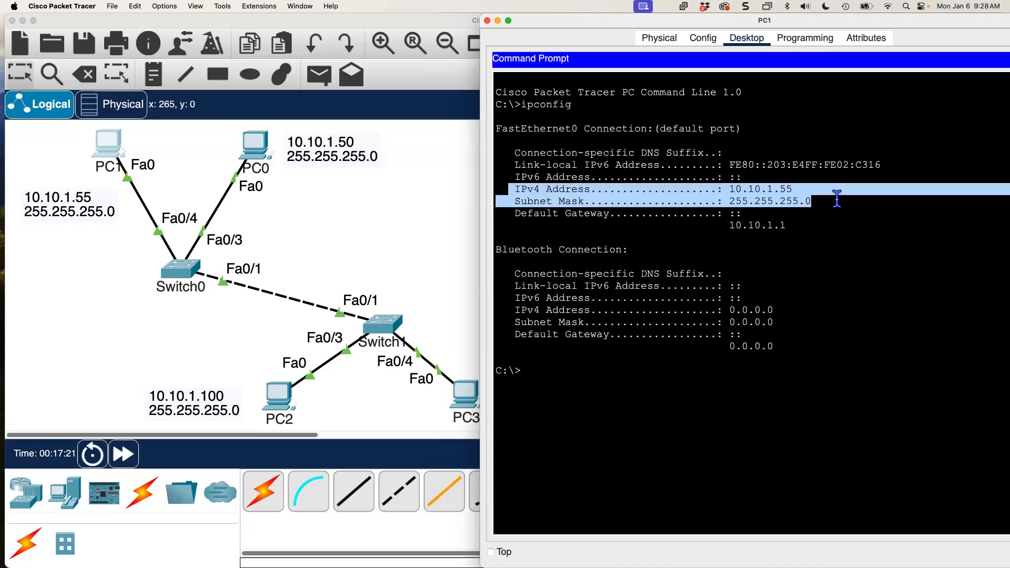
drag(789, 227, 729, 226)
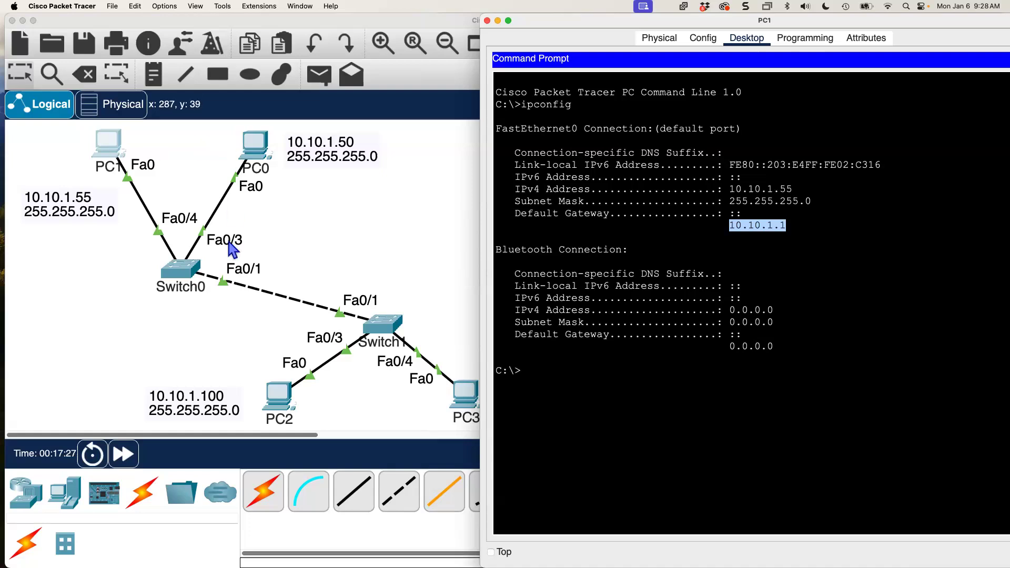
drag(544, 22, 560, 7)
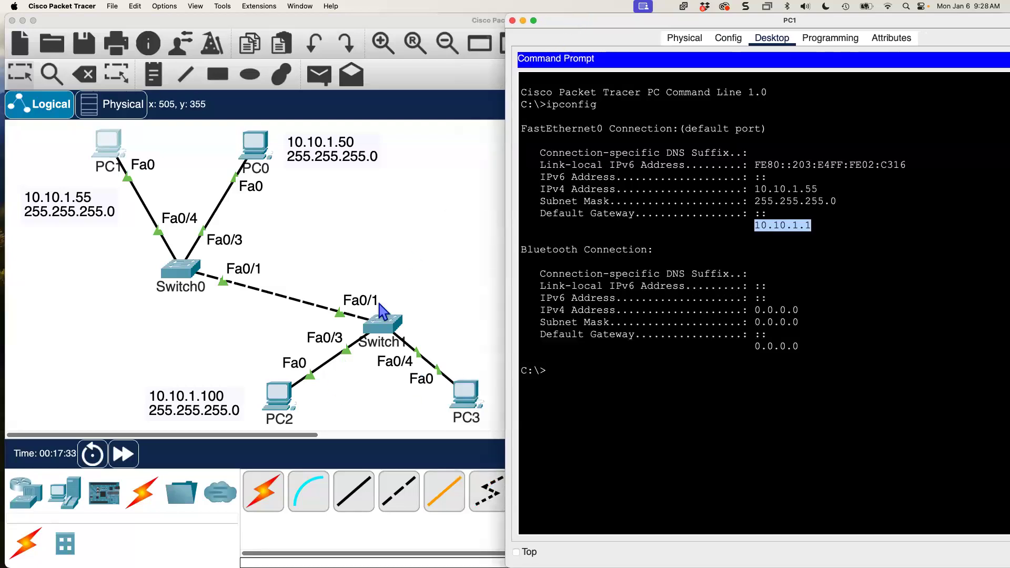
Ping 10.10.1.50 from PC1's Command Prompt and check the replies.
click(580, 374)
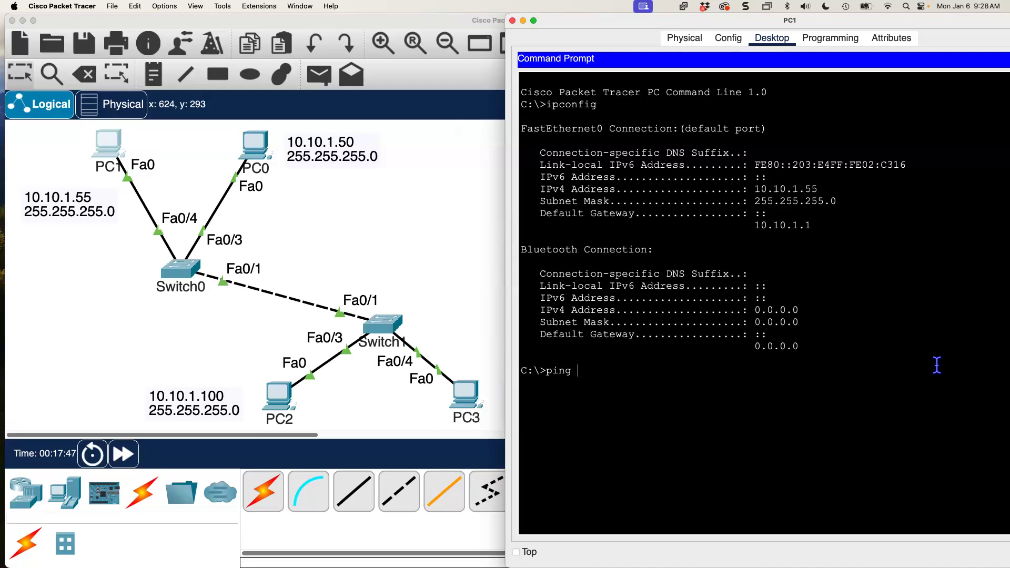
text(10.)
drag(819, 190, 804, 192)
click(640, 371)
text(ping 10.10.1.50)
key(Return)
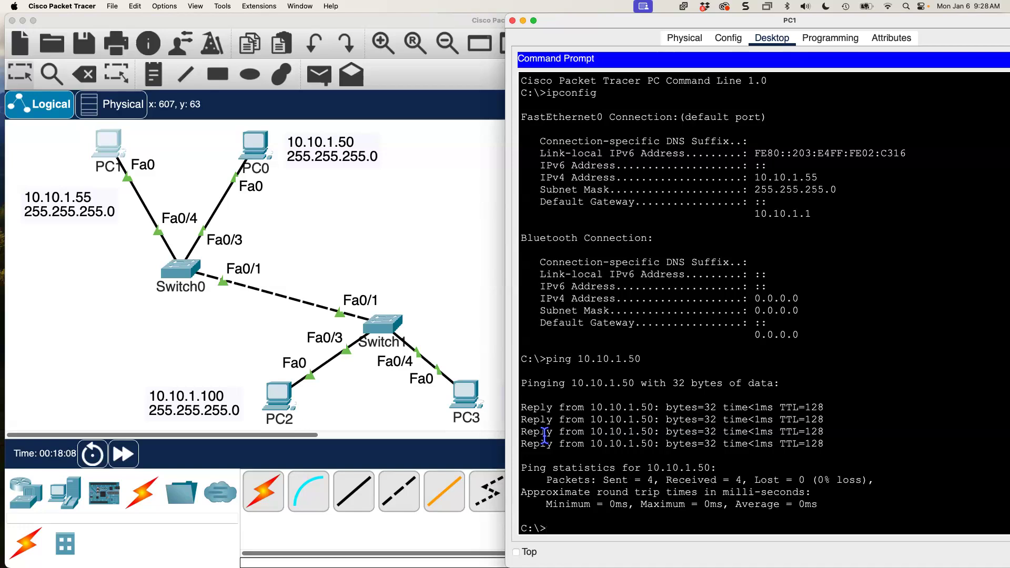
drag(520, 409, 862, 409)
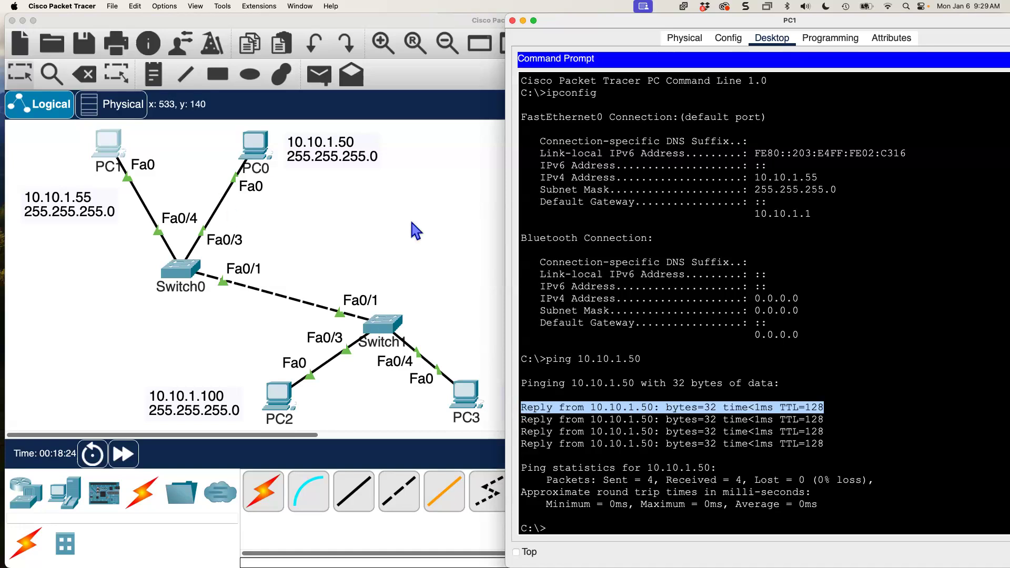
Run ipconfig in PC2's Command Prompt beside the topology and check its IPv4 address, subnet mask and default gateway.
click(389, 211)
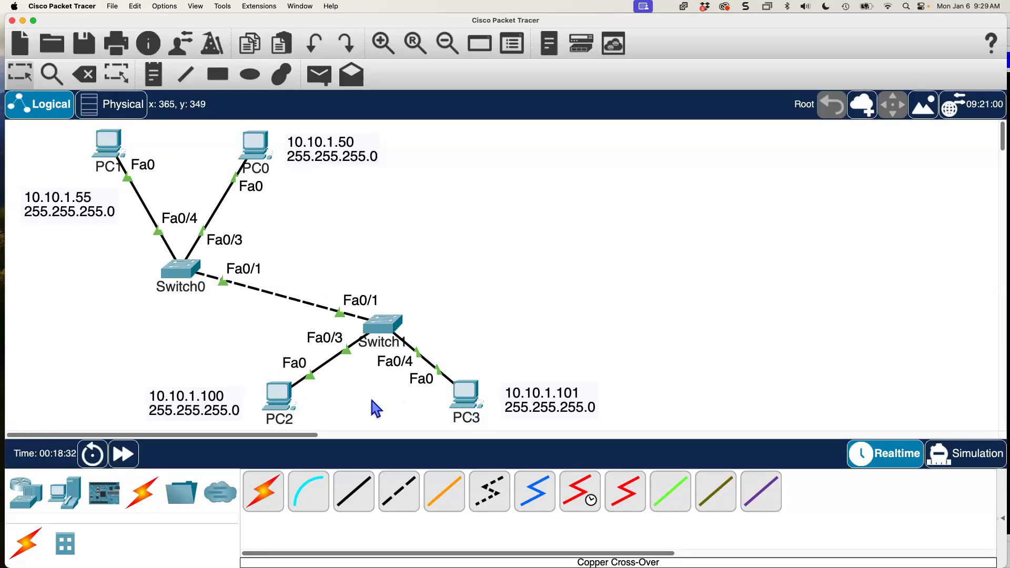
click(276, 394)
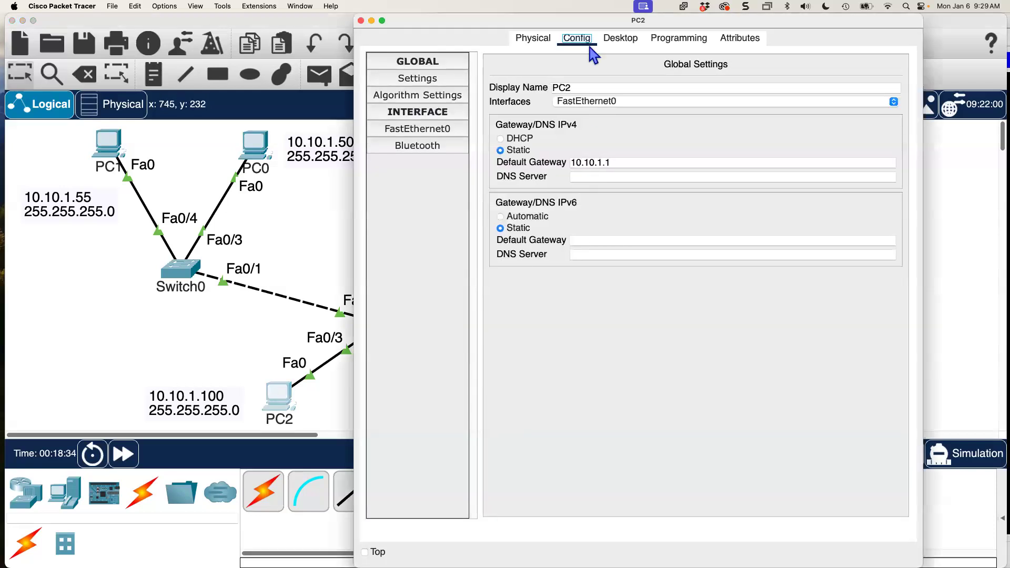
drag(498, 21, 638, 21)
click(764, 40)
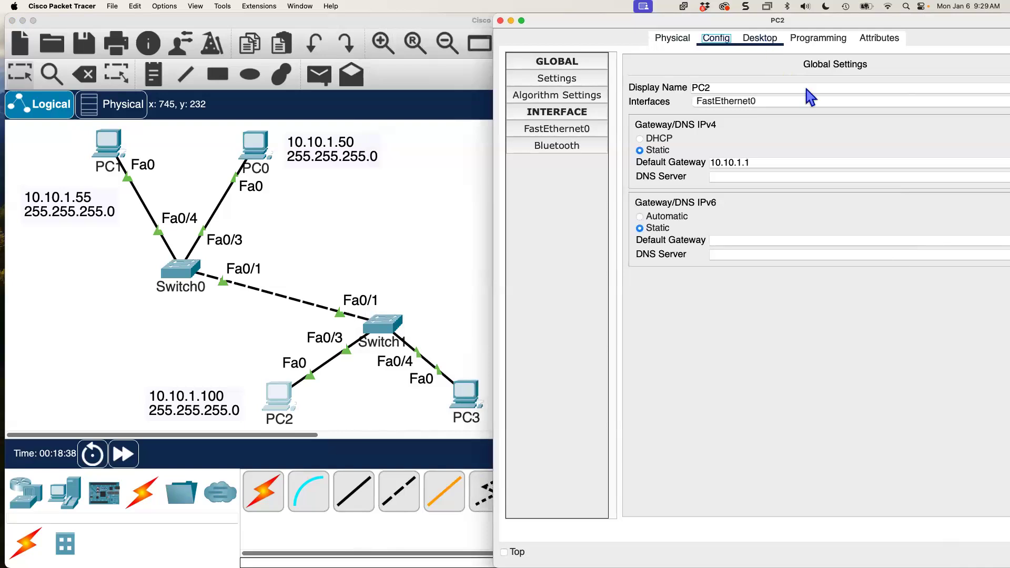
text(ipconfig)
key(Return)
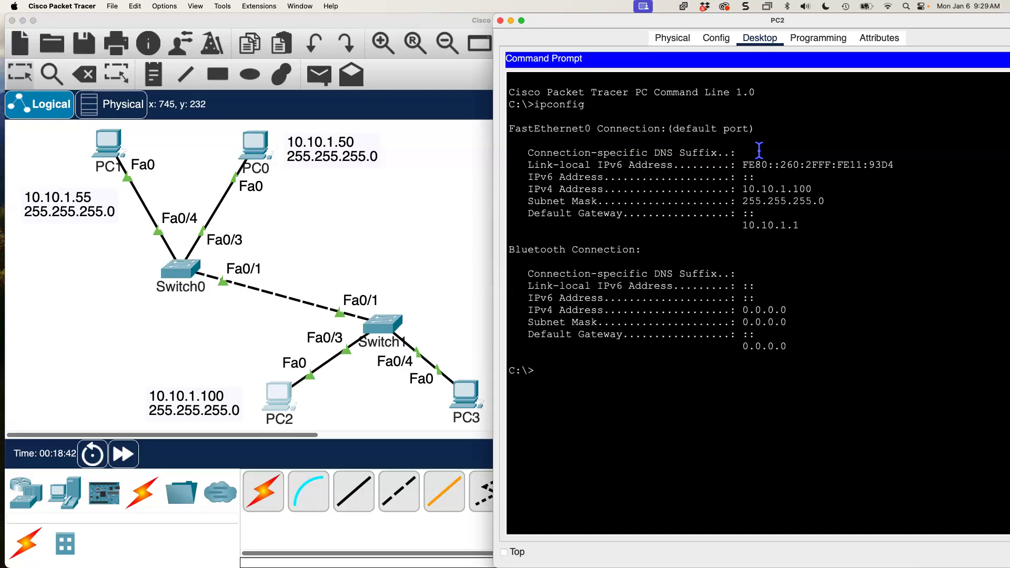
drag(851, 202, 497, 195)
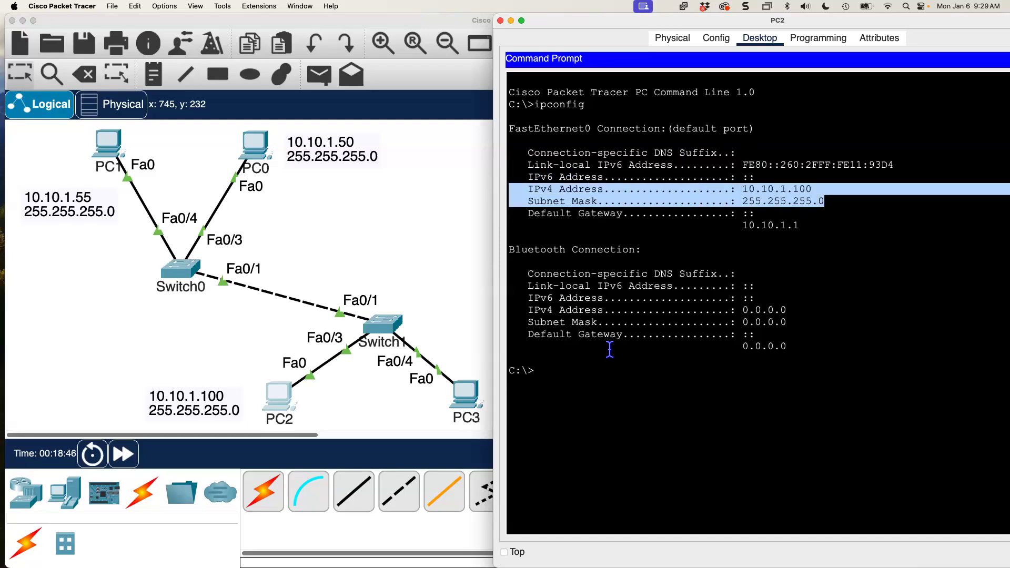
drag(801, 230, 739, 228)
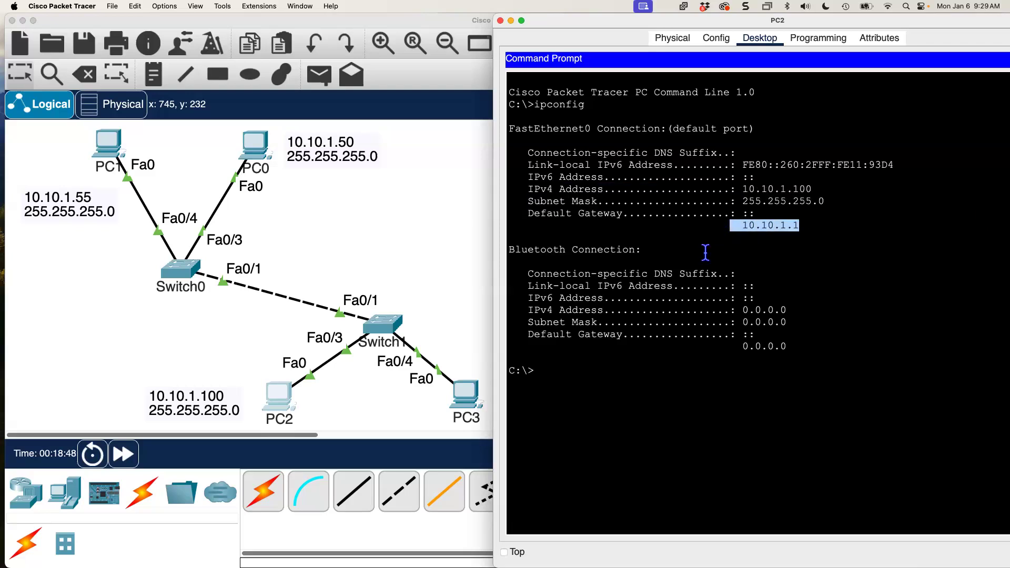
Ping 10.10.1.101 and 10.10.1.55 from PC2's Command Prompt, and close PC2's window.
click(584, 377)
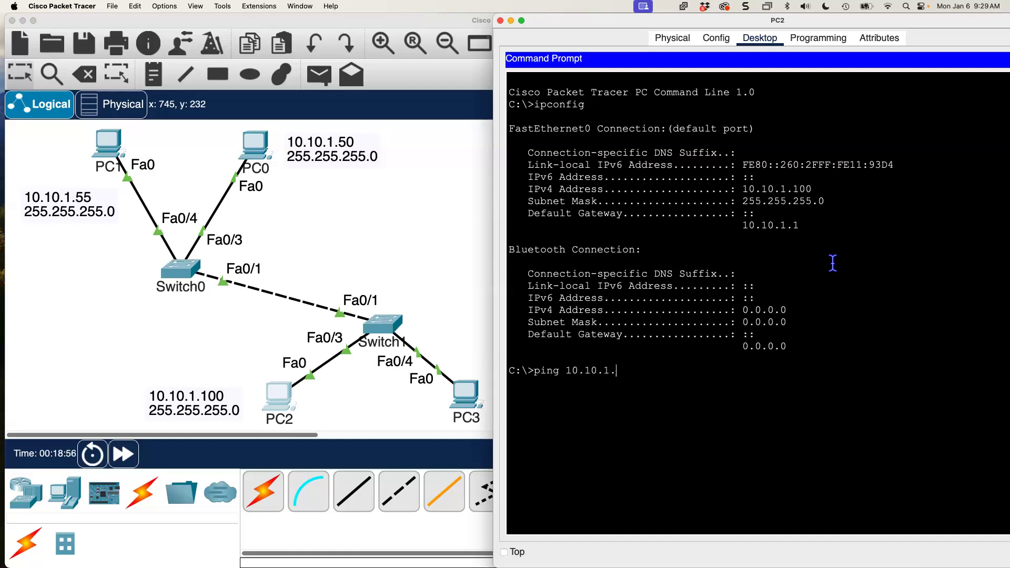
text(101)
key(Return)
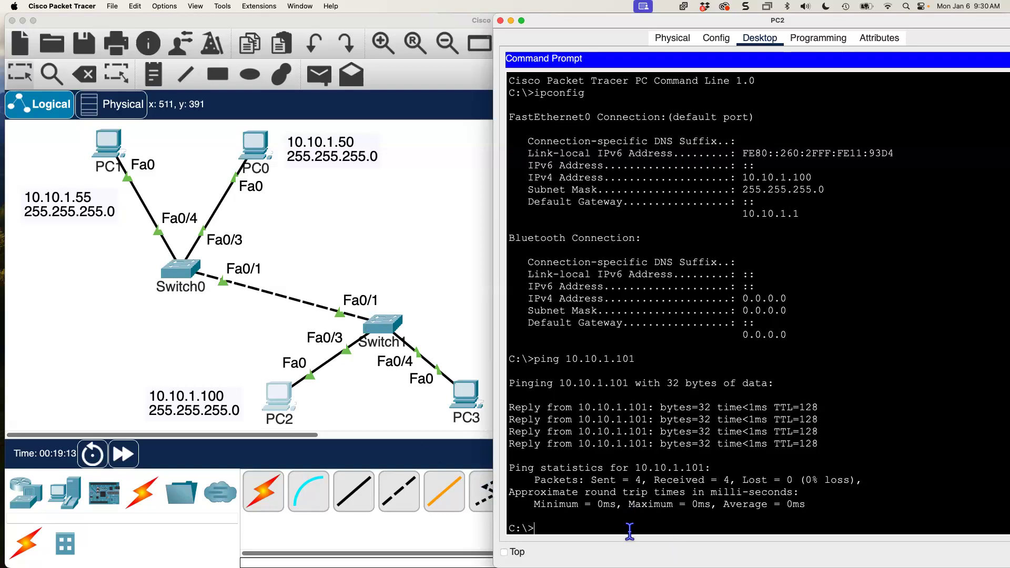
text(ping 10.10.1.55)
key(Return)
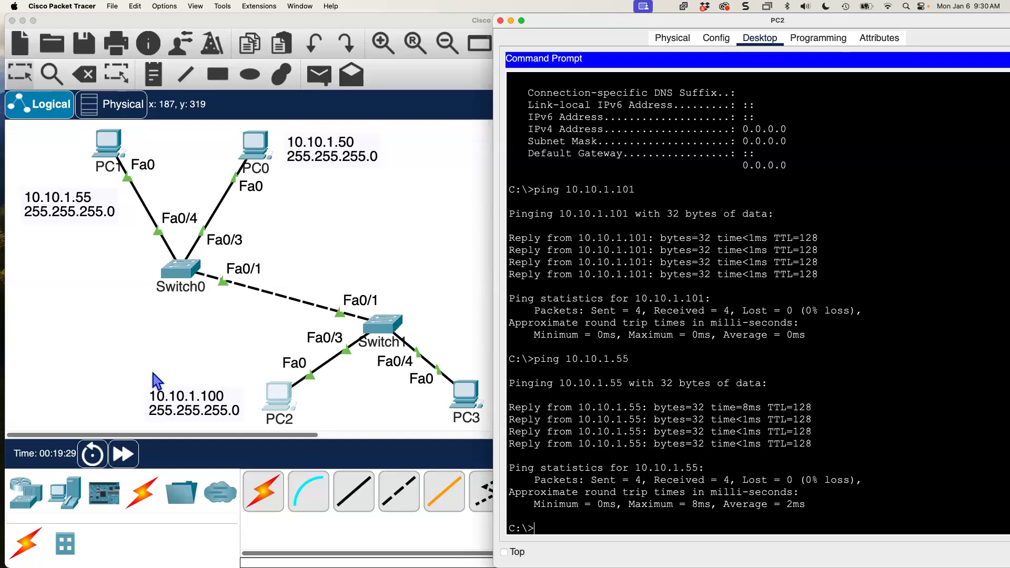
click(500, 21)
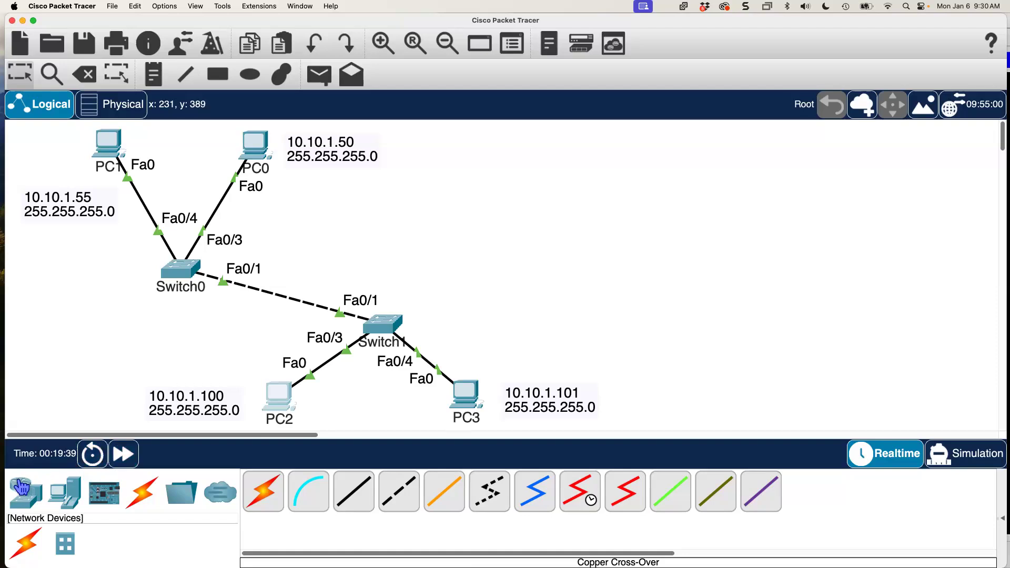
Add a third 2960 switch in the open area above and right of Switch1, and move Switch0 slightly up.
click(27, 494)
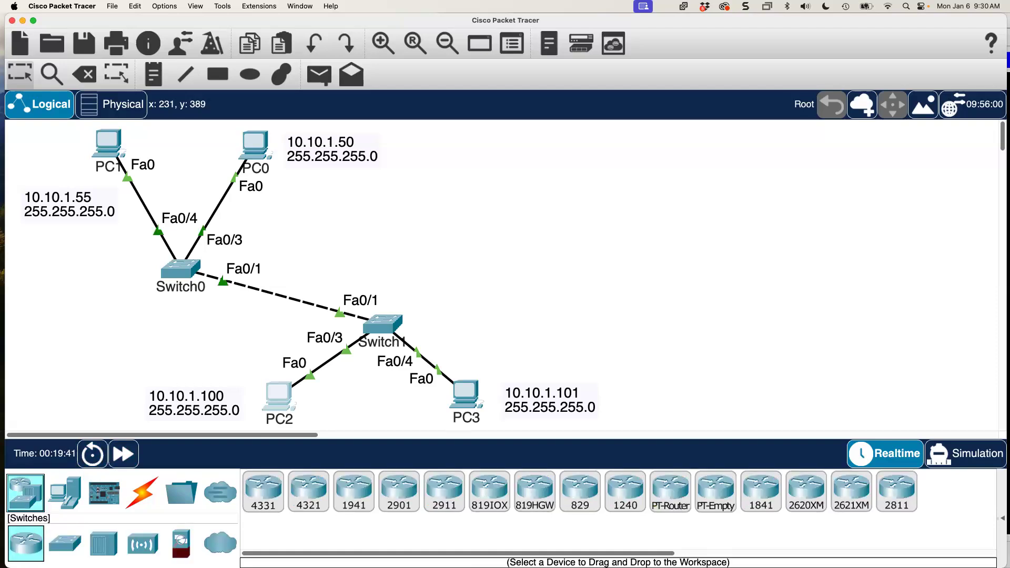
click(64, 543)
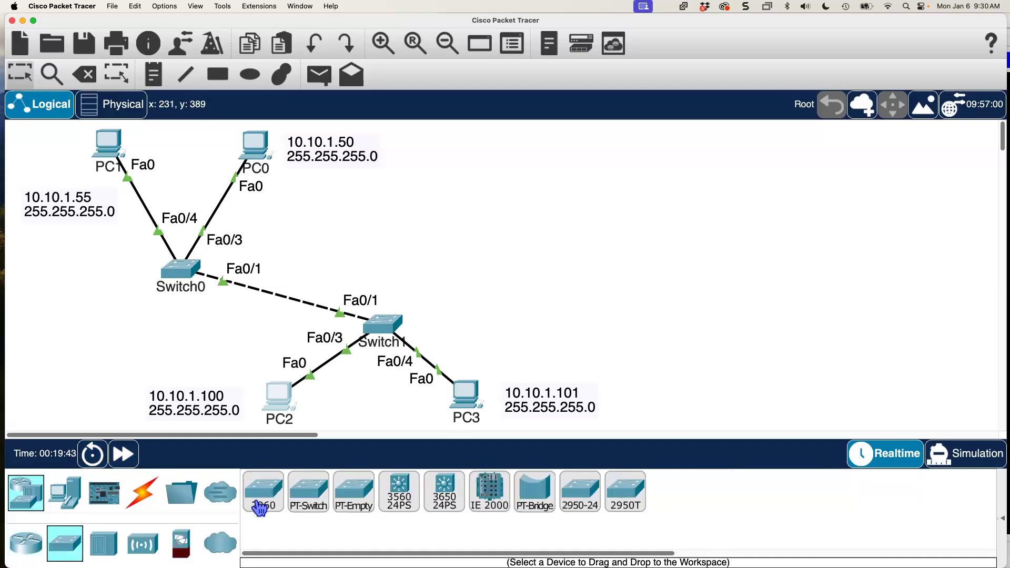
drag(266, 497, 390, 259)
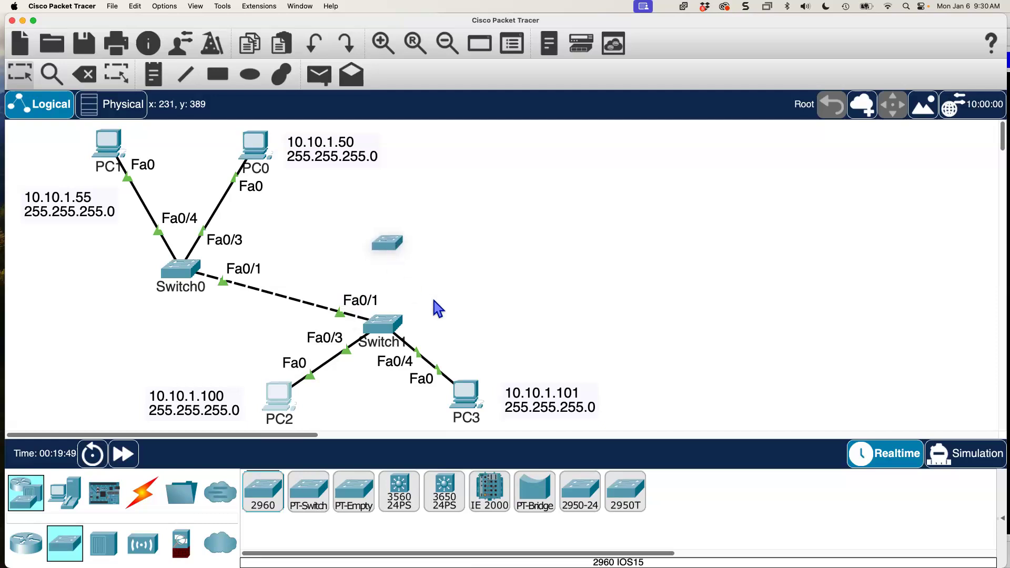
drag(173, 279, 176, 256)
drag(414, 259, 461, 238)
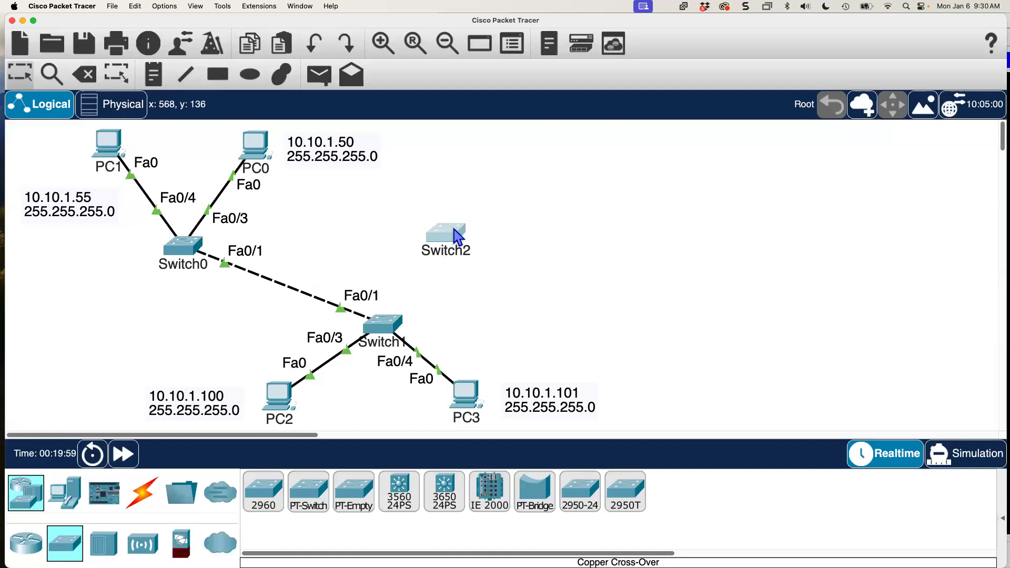
mouse_move(457, 236)
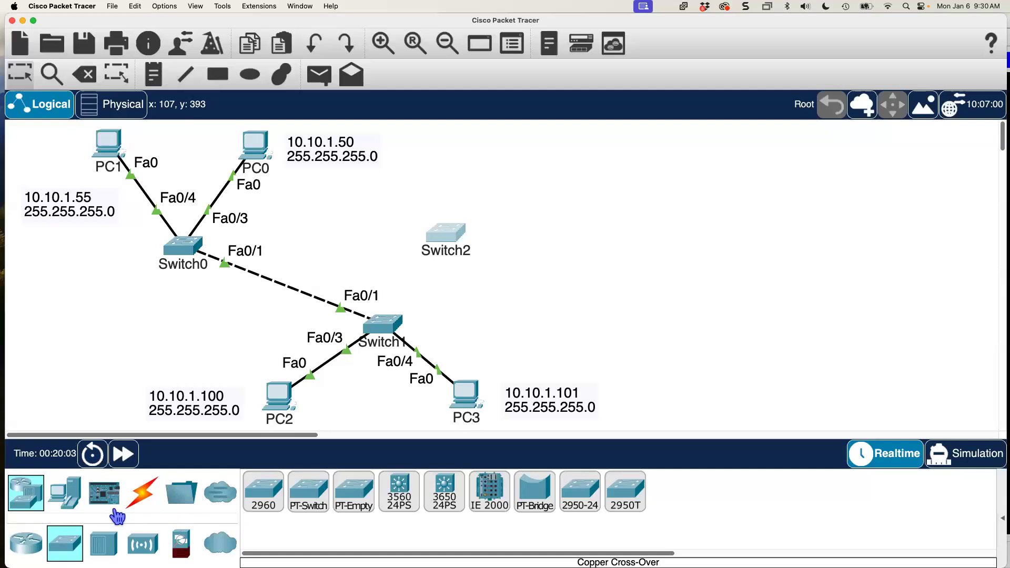
Connect FastEthernet0/1 on Switch2 to FastEthernet0/2 on Switch0 with a copper cross-over cable, and level Switch2 with Switch0.
click(142, 499)
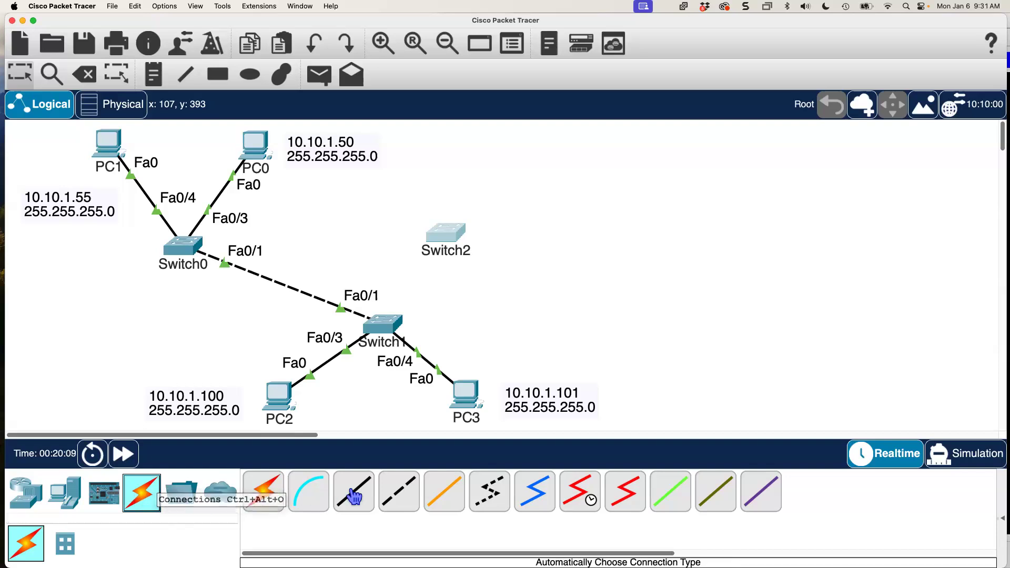
click(411, 502)
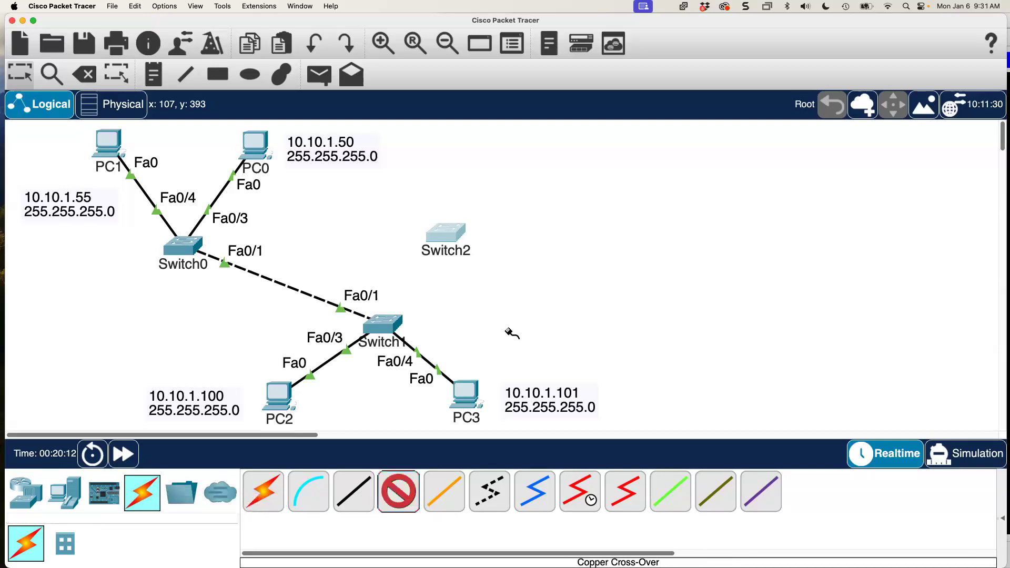
click(452, 239)
click(503, 248)
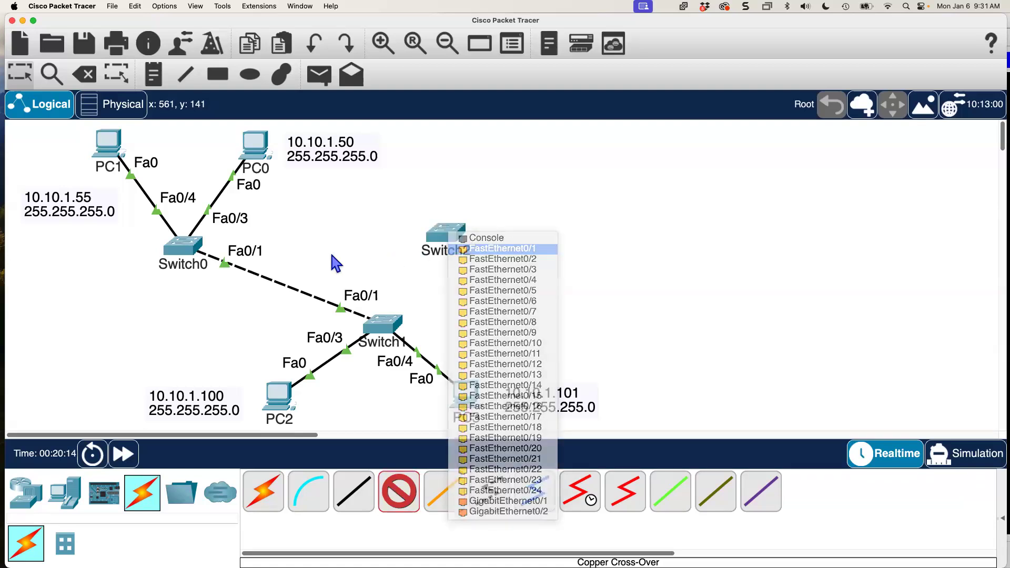
click(189, 244)
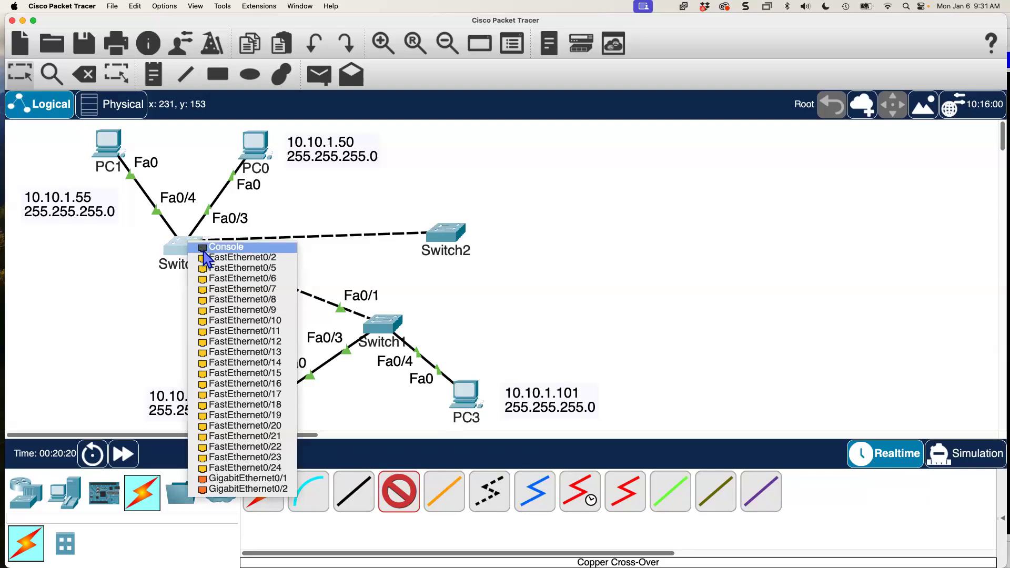
click(228, 258)
drag(447, 236, 458, 242)
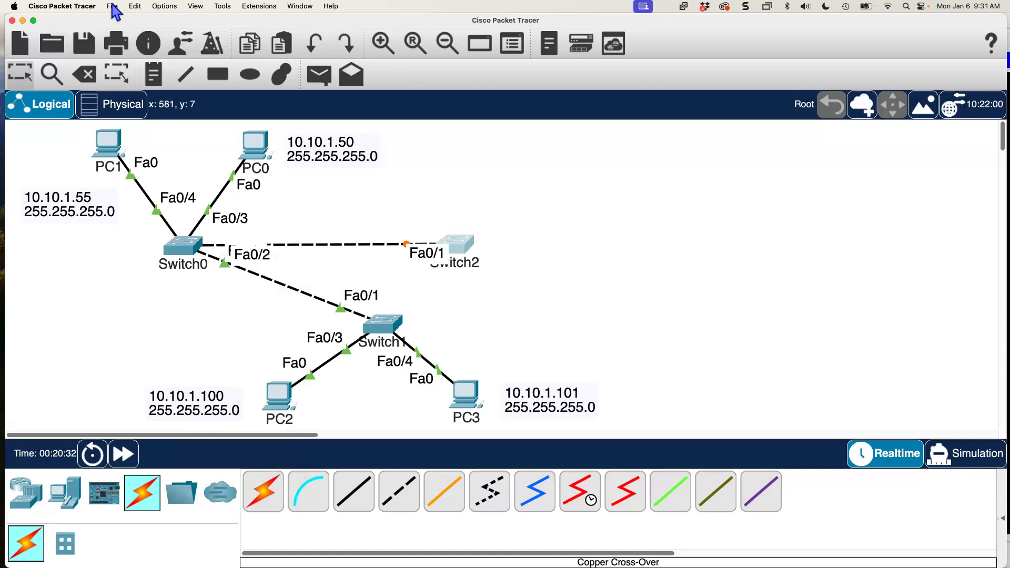
Turn off Always Show Port Labels in Logical Workspace in the preferences and close them.
click(80, 7)
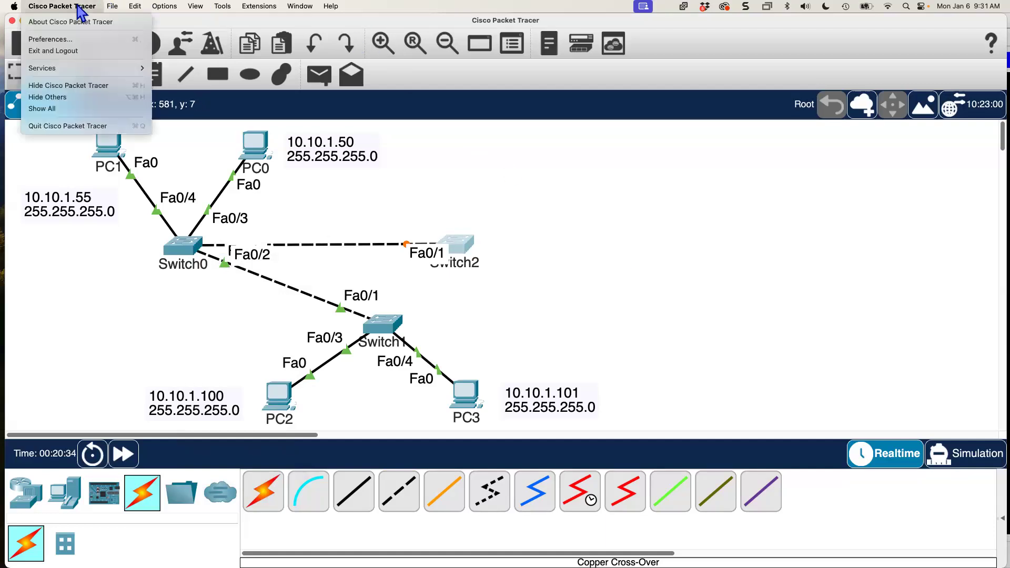
click(71, 40)
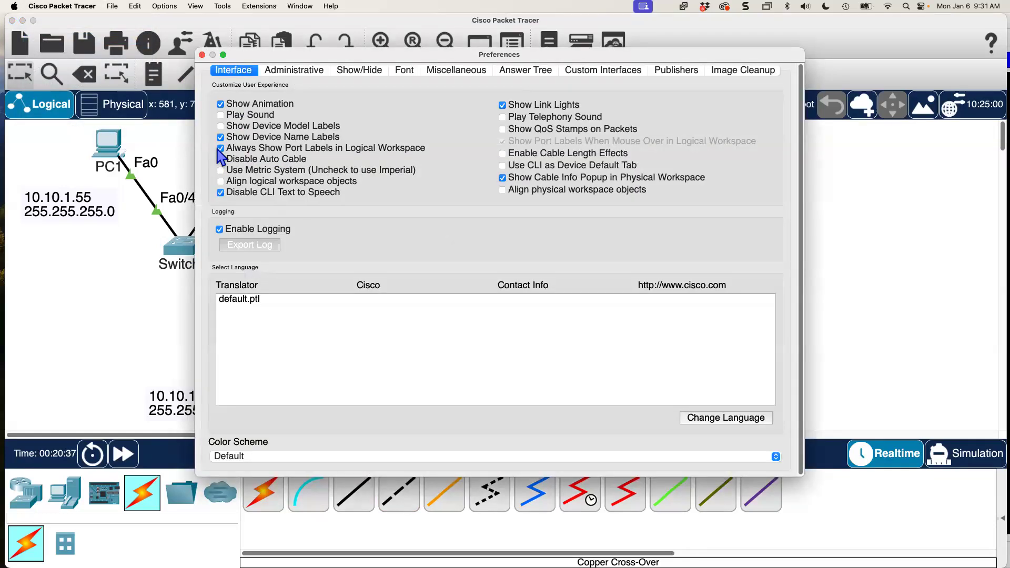
click(219, 148)
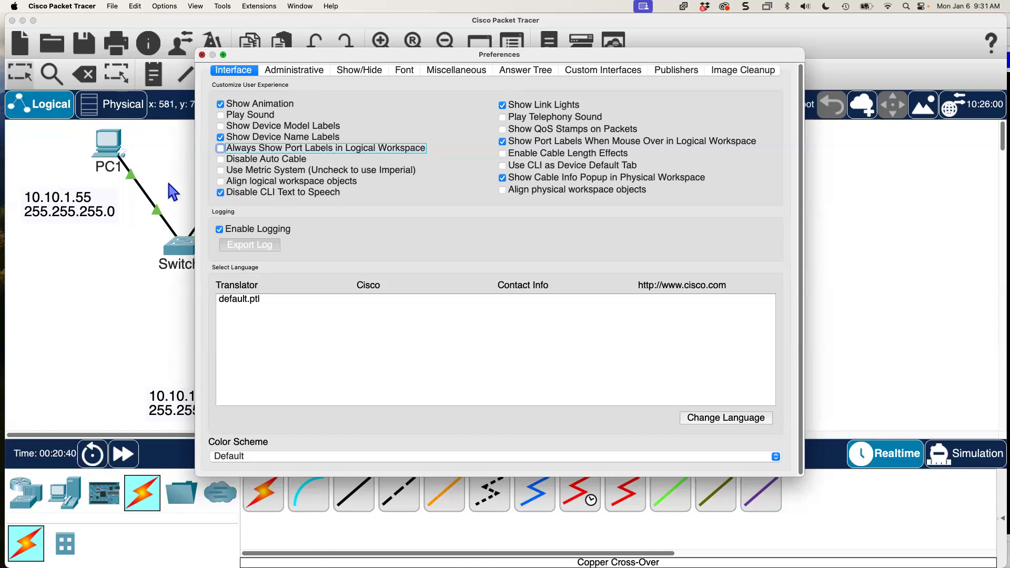
key(Escape)
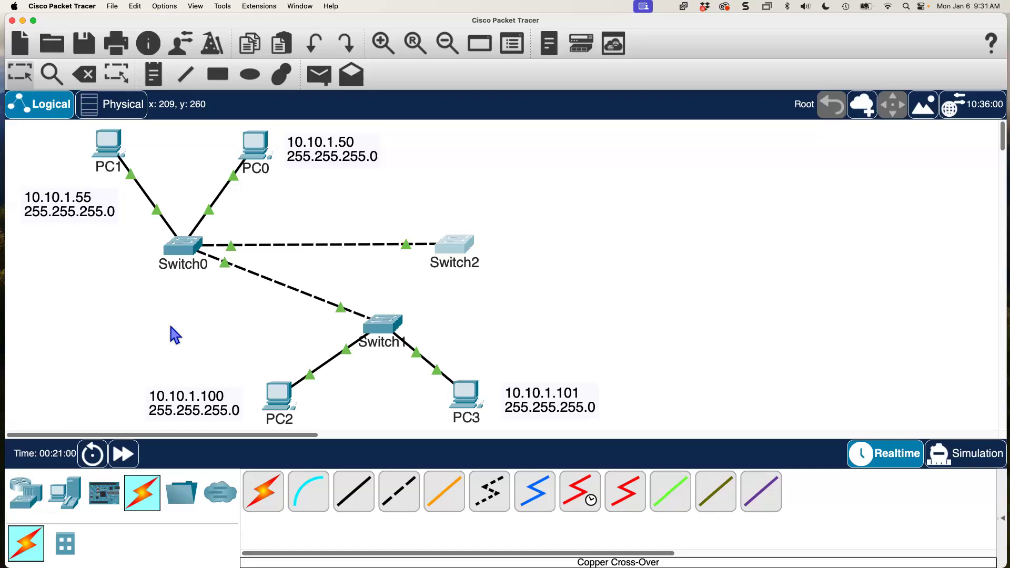
Connect FastEthernet0/2 on Switch2 to FastEthernet0/2 on Switch1 with a copper cross-over cable, and move Switch2 further right to widen the triangle.
drag(442, 244, 412, 241)
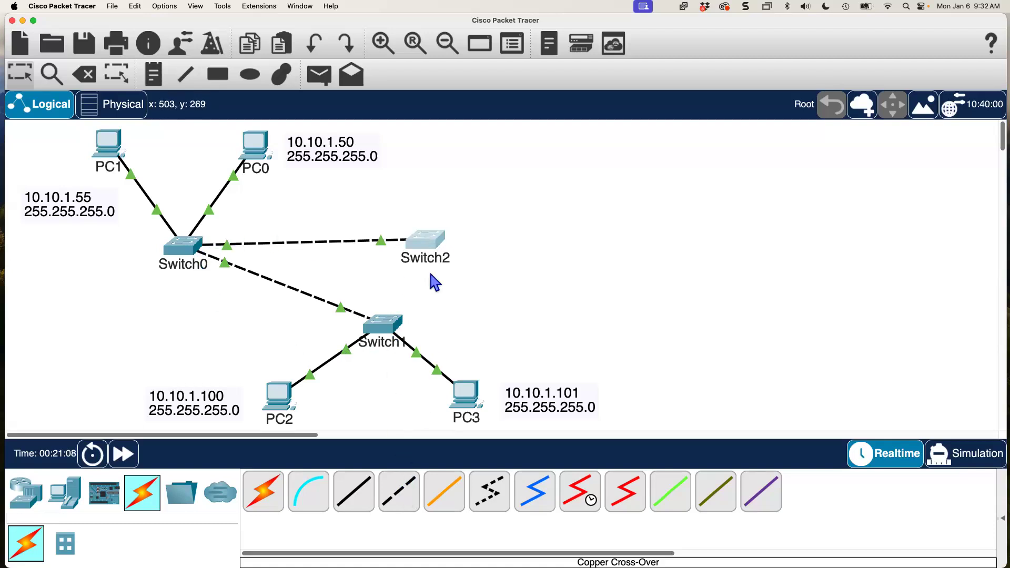
click(399, 492)
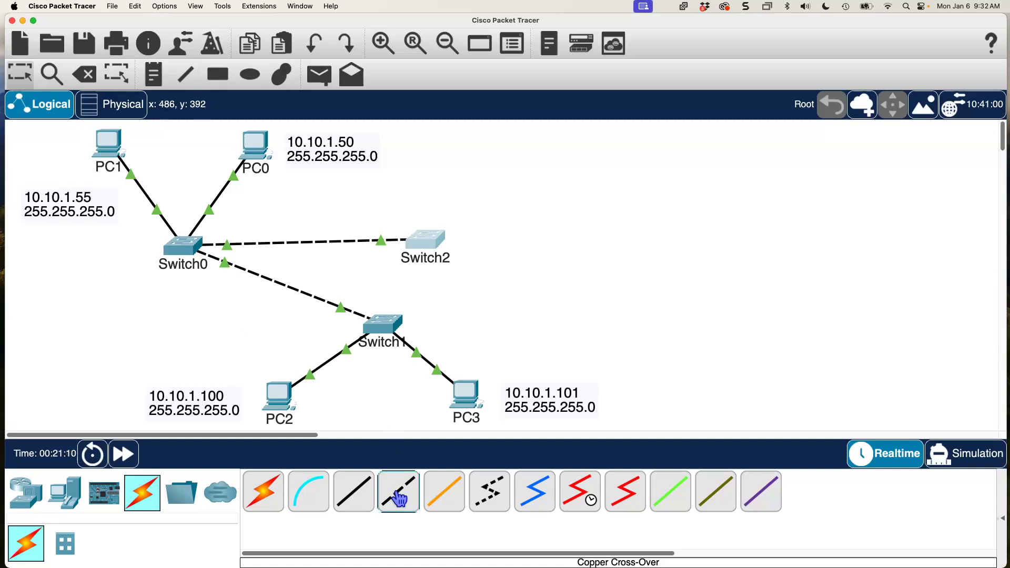
click(427, 239)
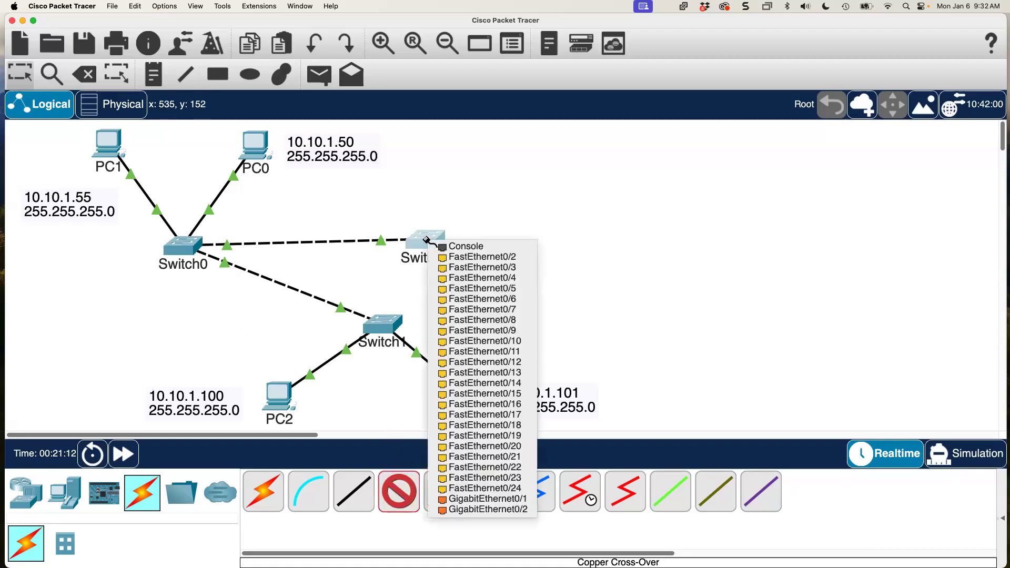
click(462, 260)
click(395, 323)
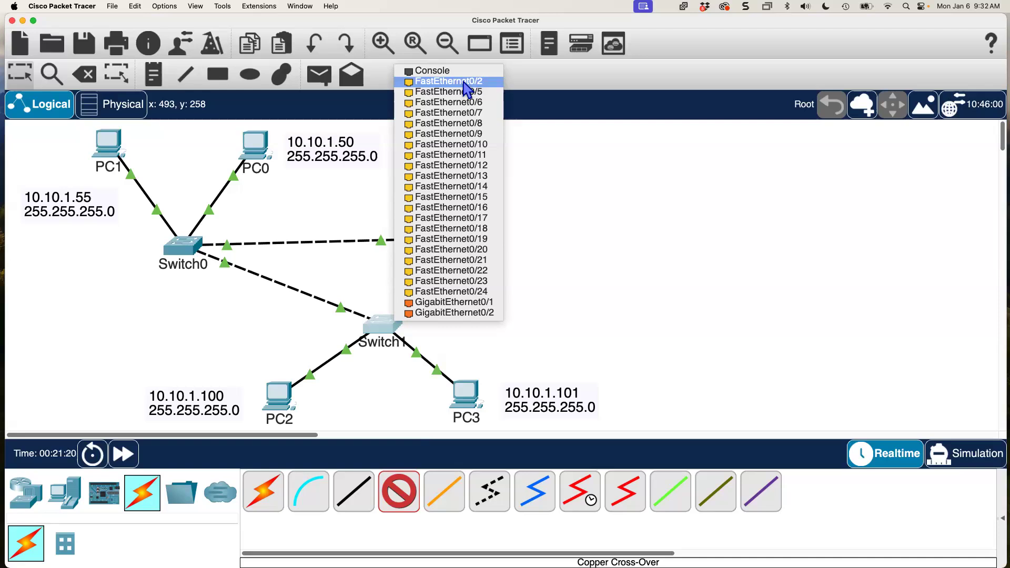
click(464, 82)
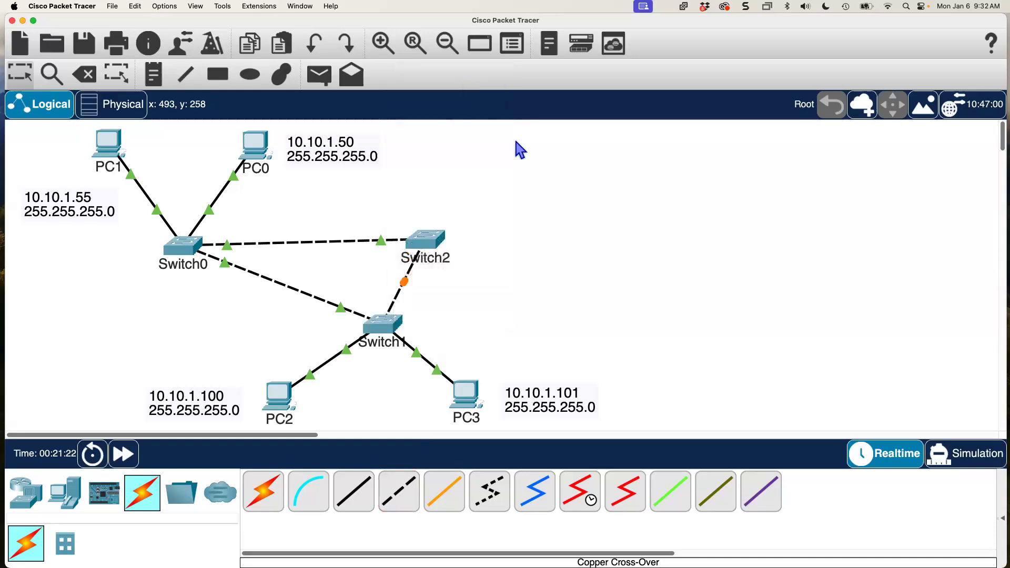
drag(421, 235, 504, 247)
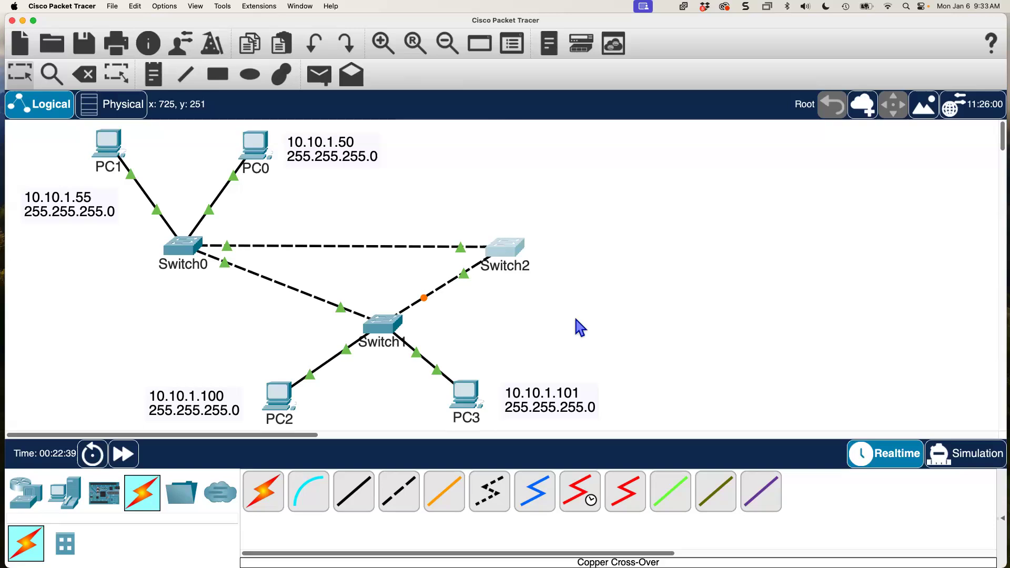
Place a 2911 router in the empty area above and right of Switch2.
click(30, 503)
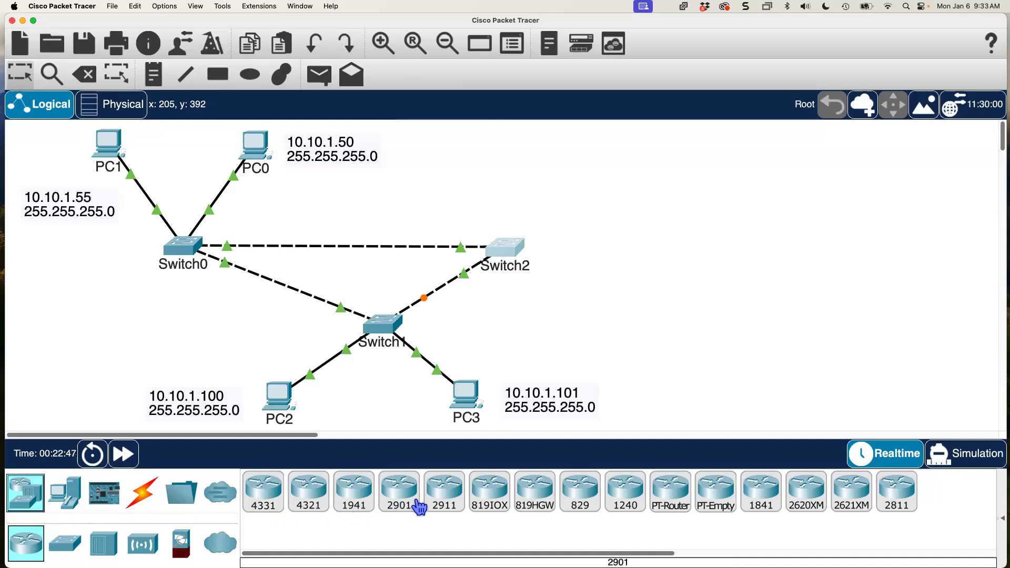
drag(445, 495, 655, 157)
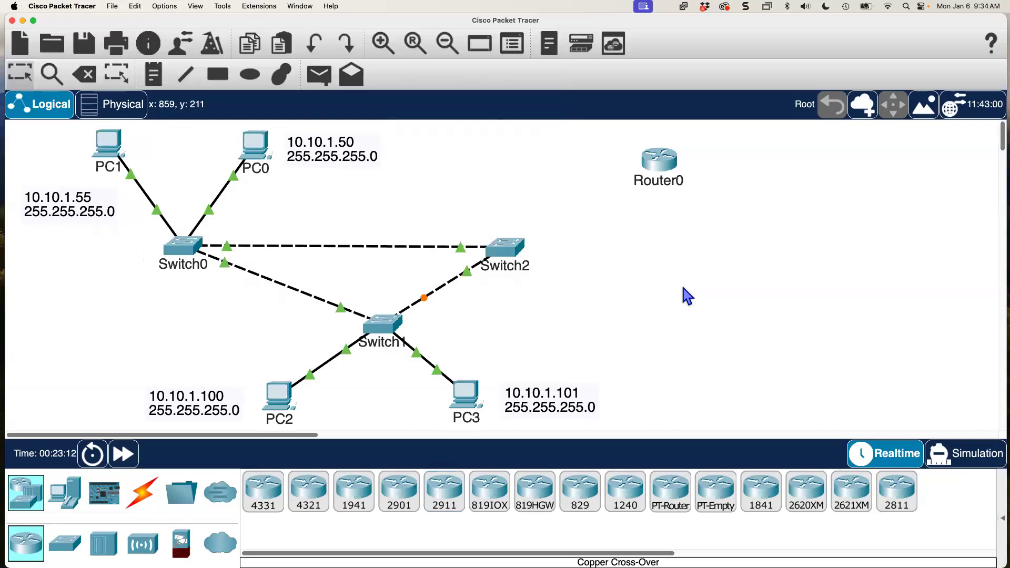
Connect GigabitEthernet0/0 on Router0 to GigabitEthernet0/1 on Switch2 with a copper straight-through cable, and place Router0 directly above Switch2.
click(141, 495)
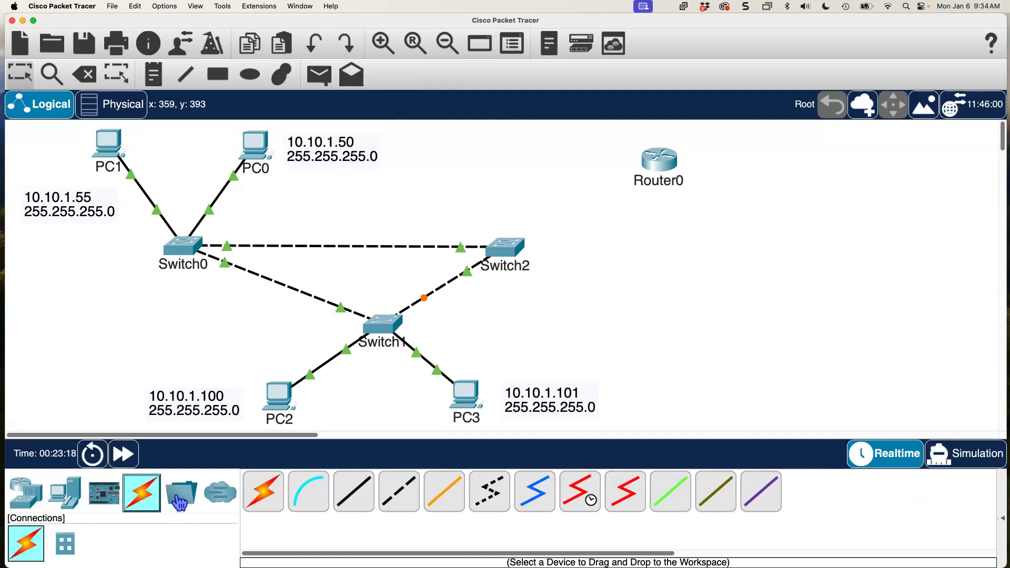
click(355, 503)
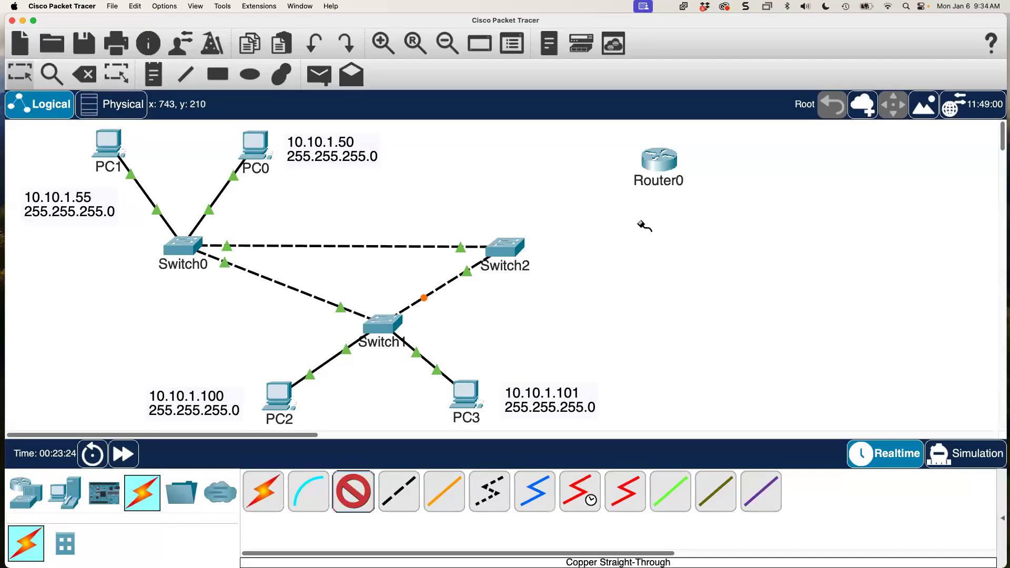
click(664, 165)
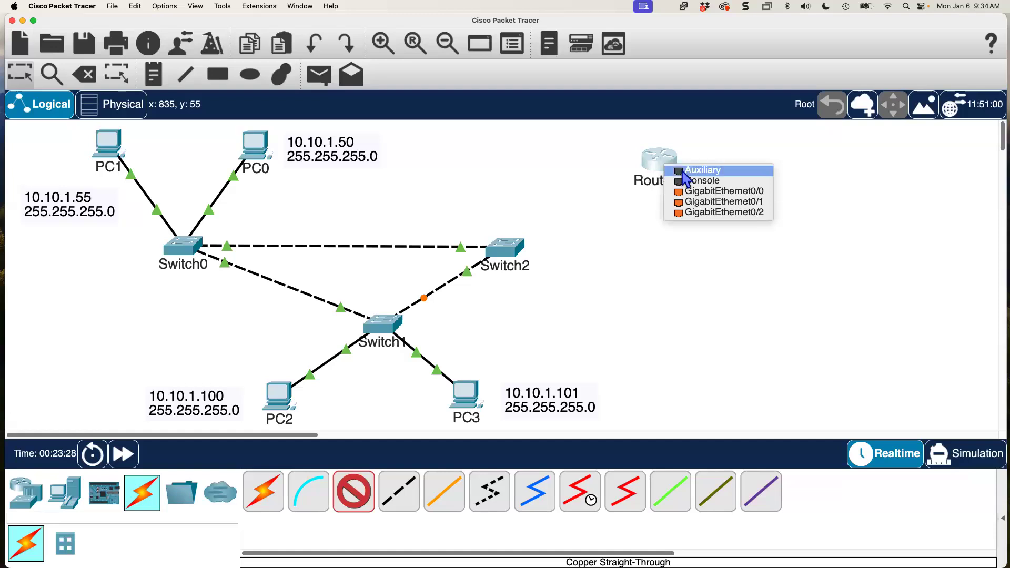
click(700, 195)
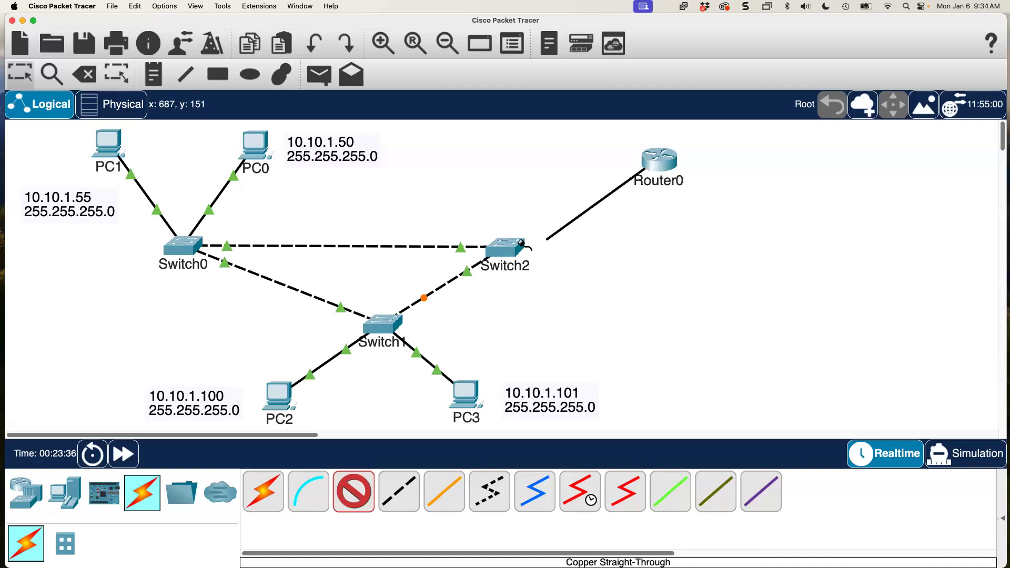
click(512, 246)
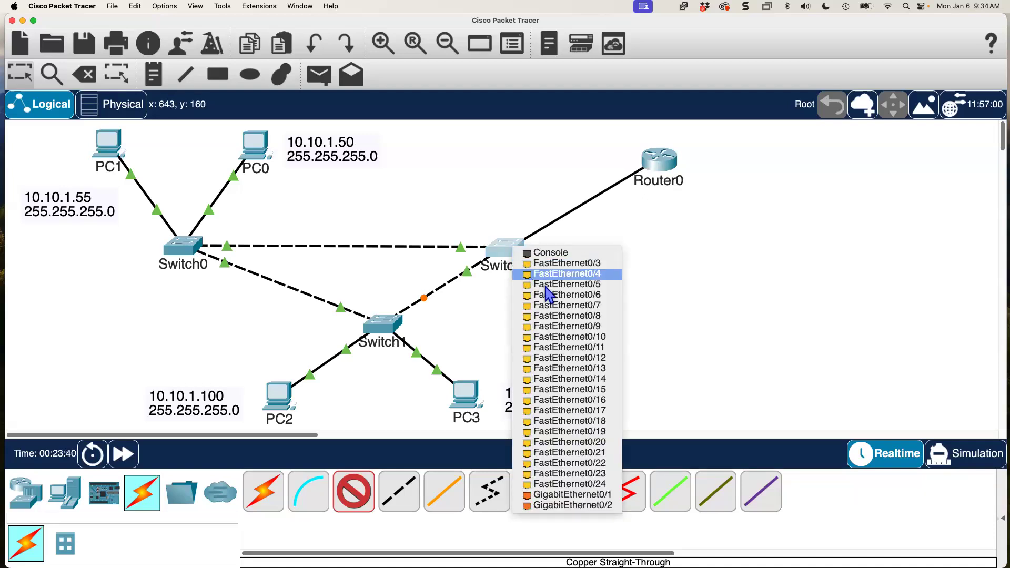
click(573, 496)
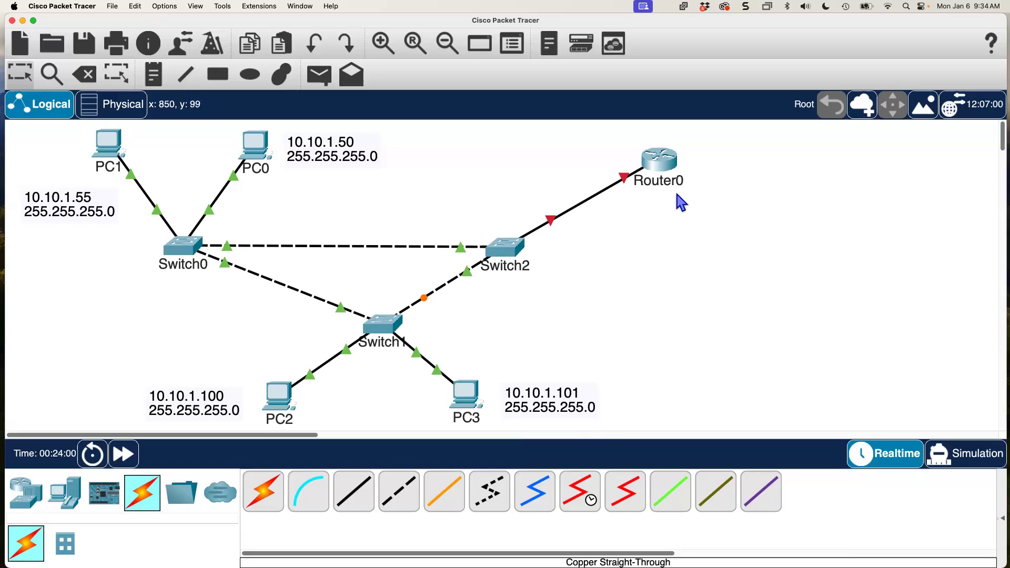
drag(666, 171, 498, 149)
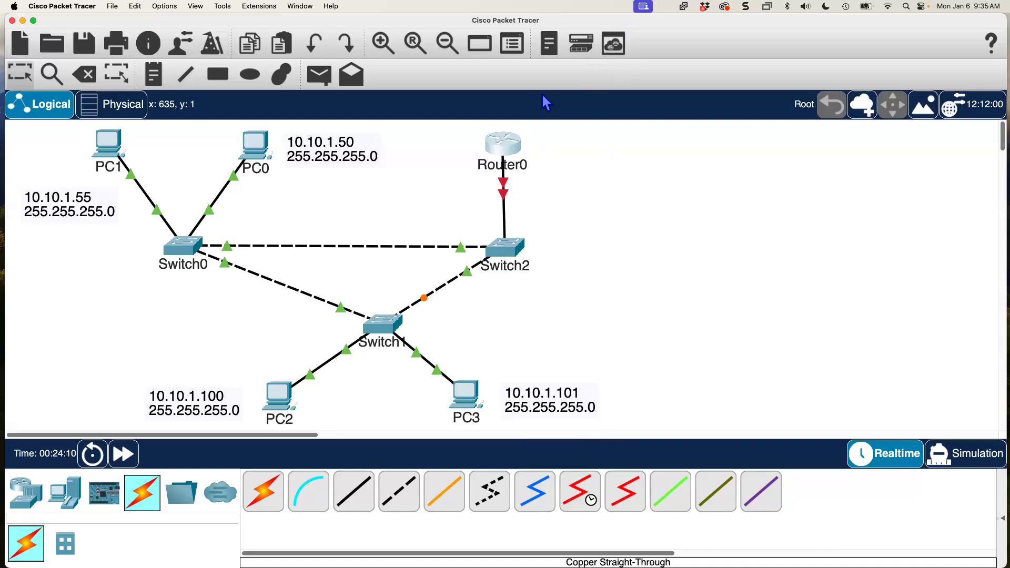
Examine the ports on Router0 in an enlarged physical device view, and open its global configuration settings.
click(504, 145)
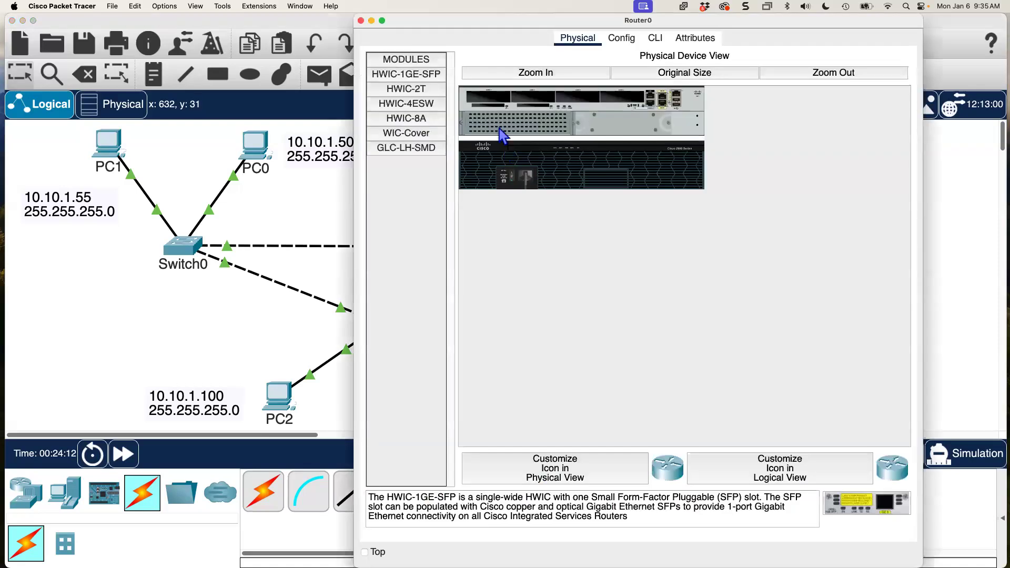
drag(502, 28, 678, 28)
drag(415, 24, 302, 12)
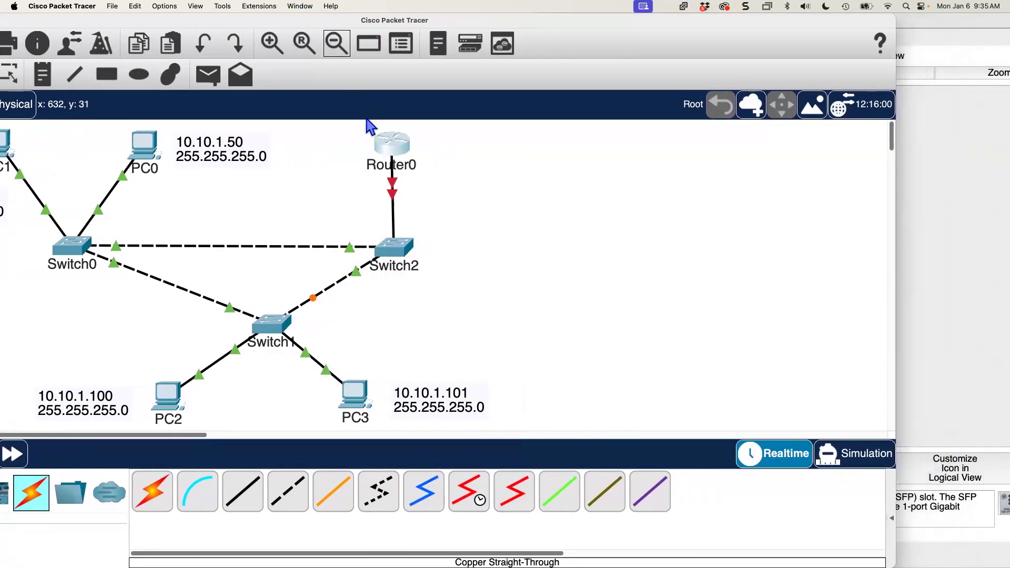
click(393, 150)
drag(662, 26, 565, 9)
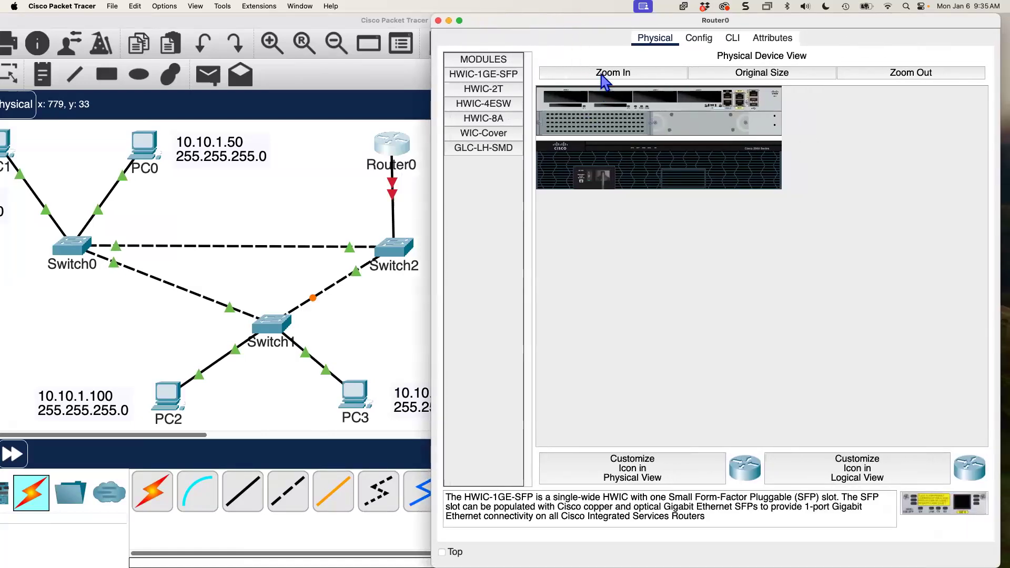
click(601, 75)
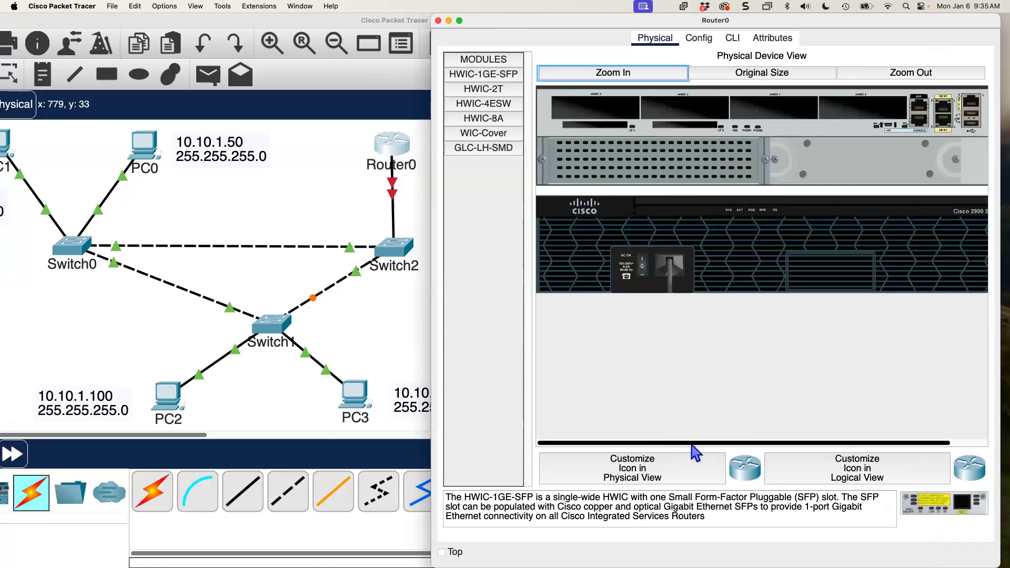
drag(692, 445, 729, 444)
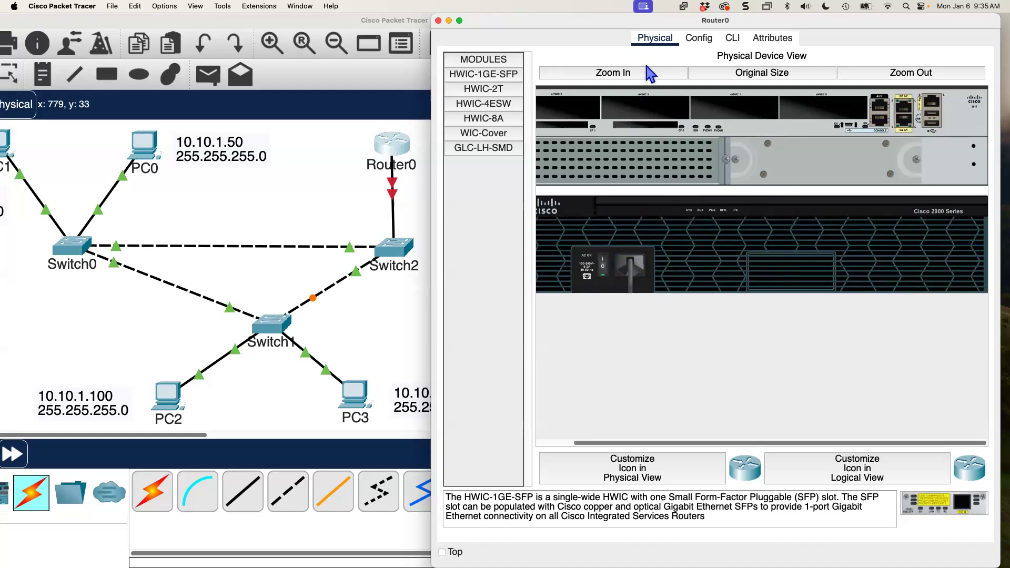
click(698, 41)
drag(666, 18, 738, 23)
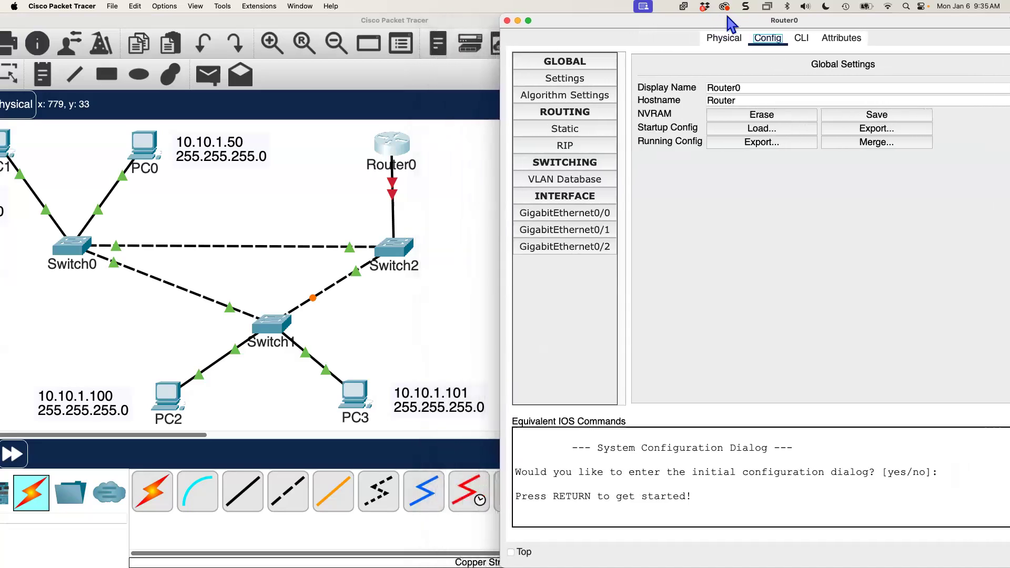
Check the port label preferences, show the port labels on the Router0–Switch2 link, and move Switch2 slightly down to lengthen that link.
click(412, 192)
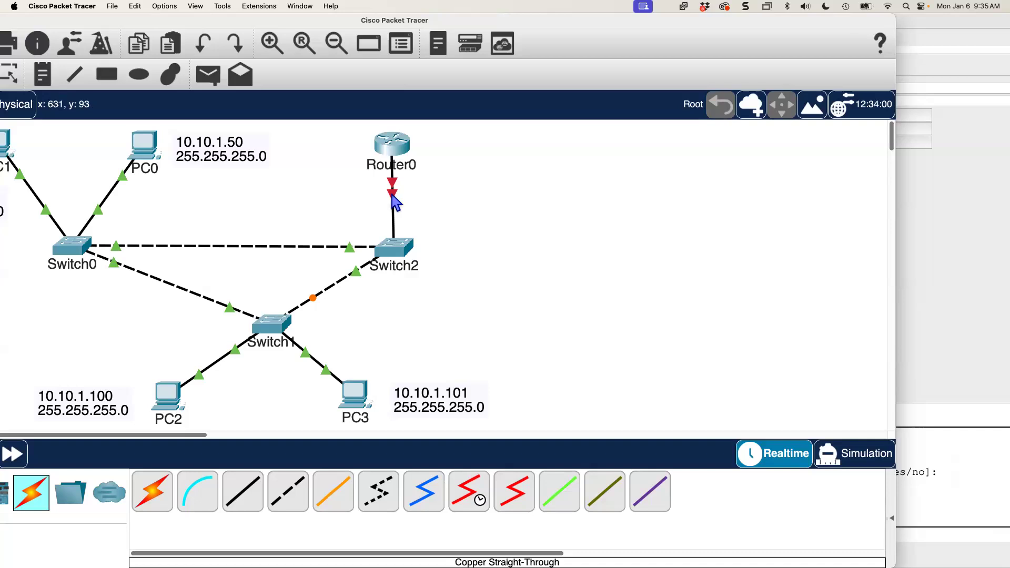
click(64, 7)
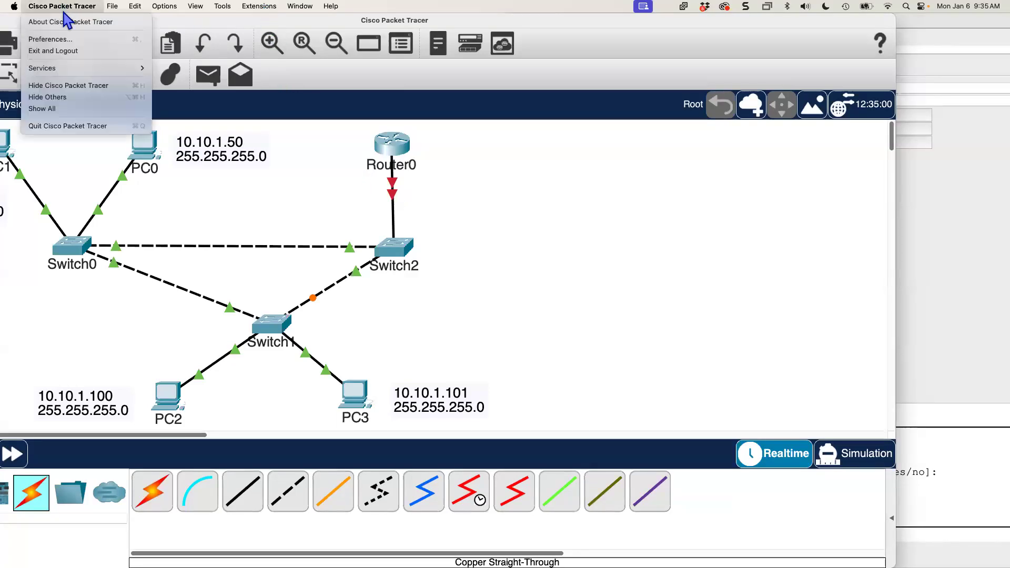
click(64, 40)
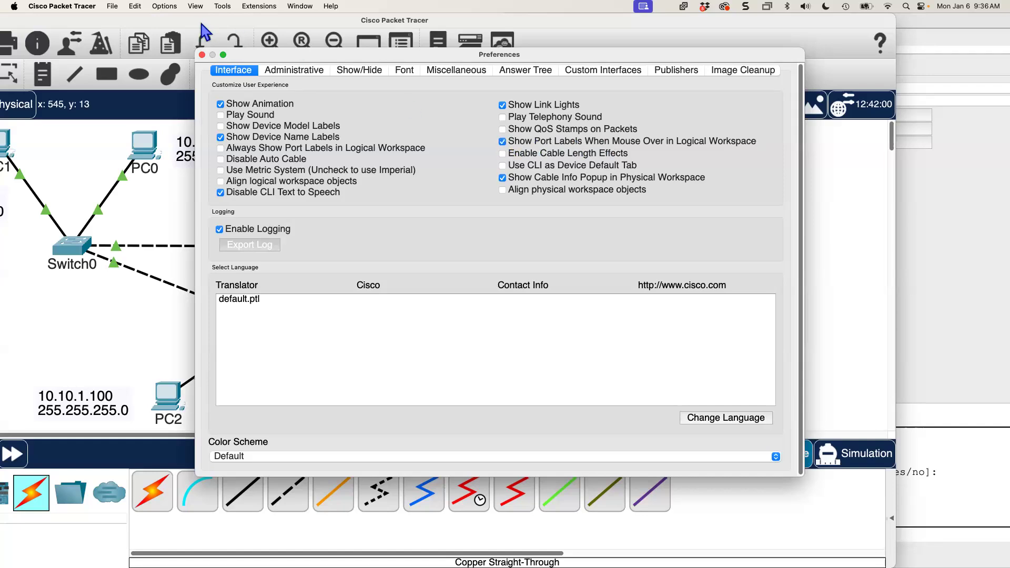
click(202, 55)
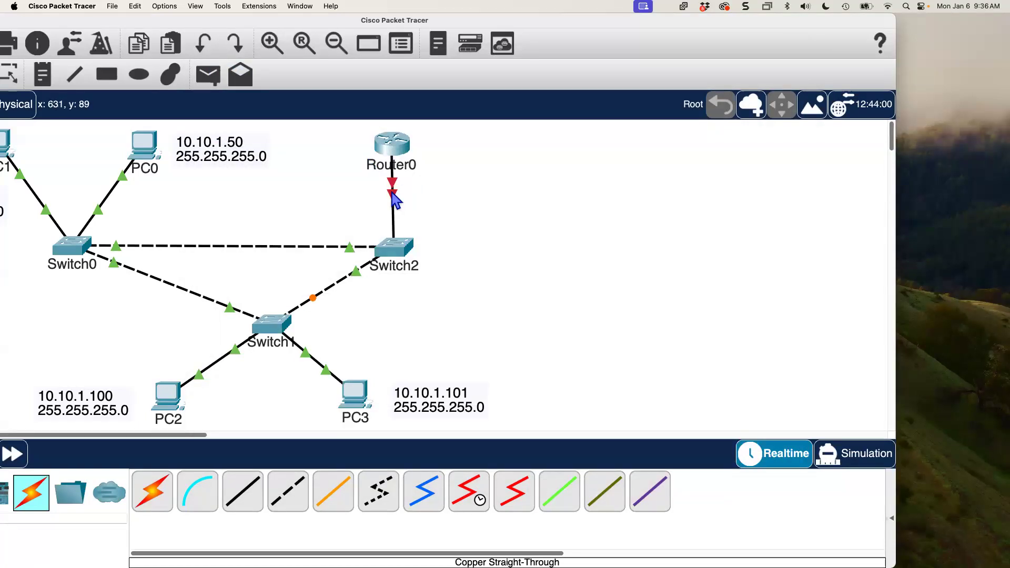
mouse_move(395, 198)
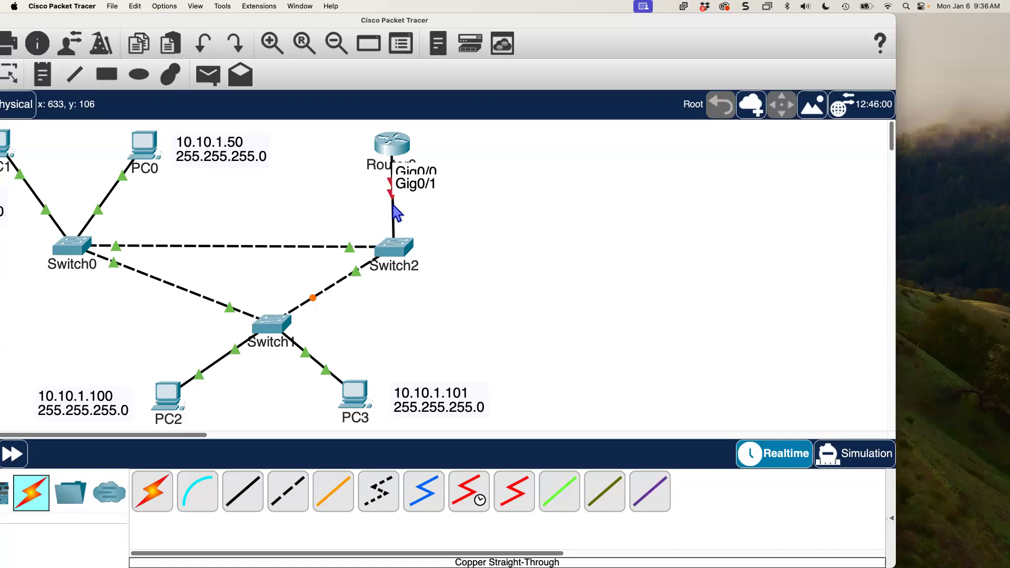
drag(408, 246, 408, 283)
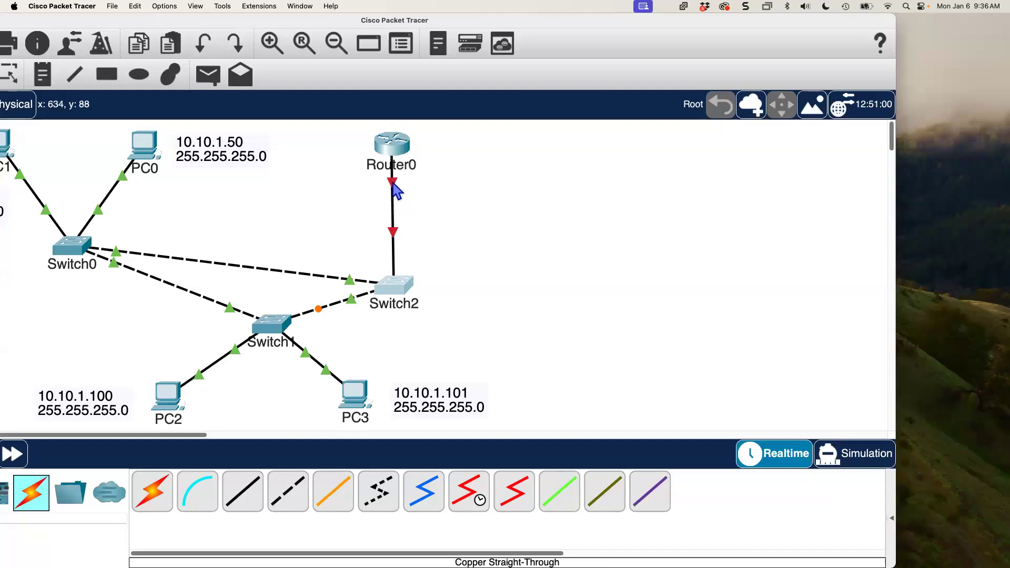
drag(403, 289, 403, 267)
Configure GigabitEthernet0/0 on Router0 with IPv4 address 10.10.1.1 and subnet mask 255.255.255.0.
click(396, 147)
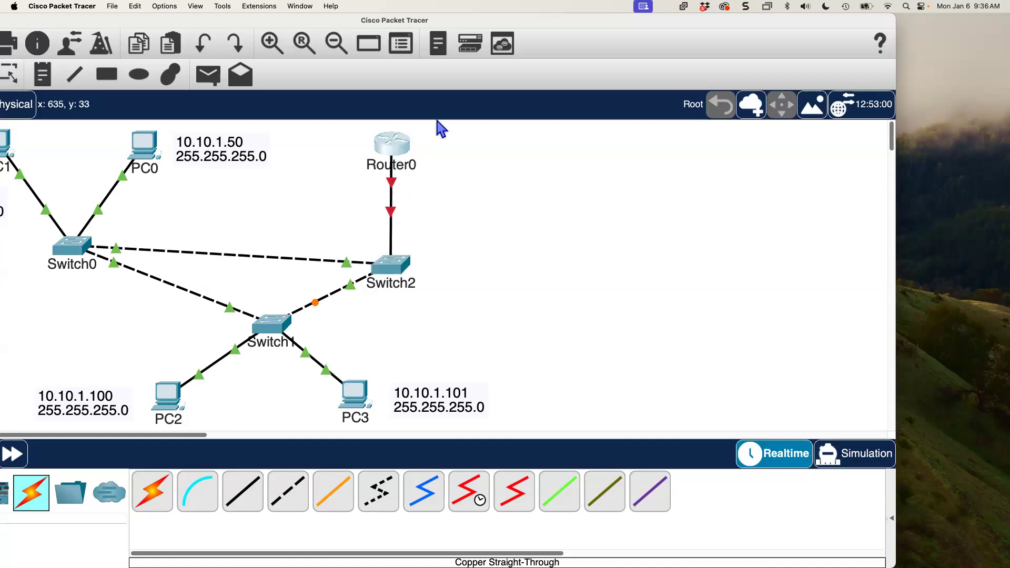
drag(550, 24, 643, 24)
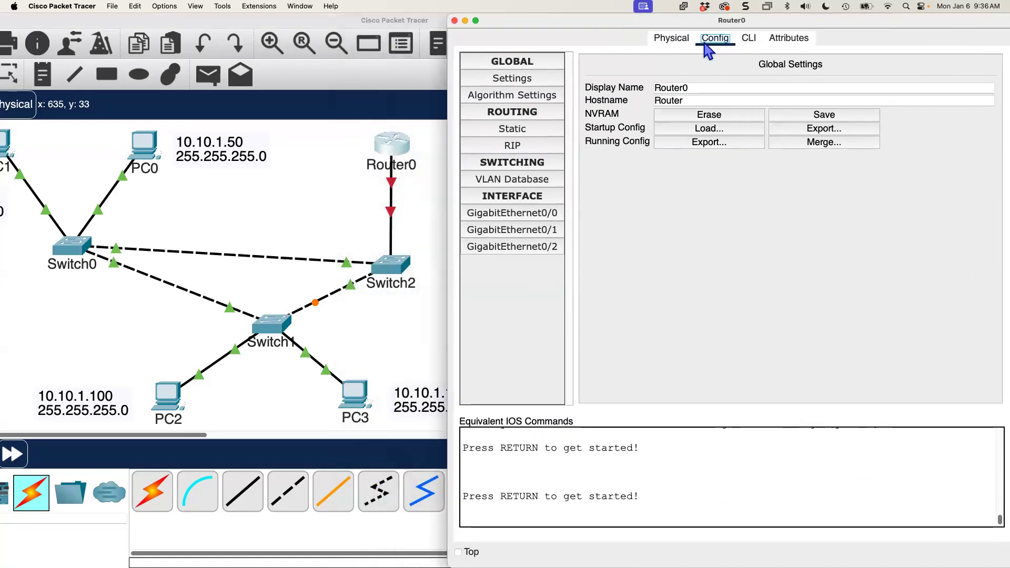
click(524, 213)
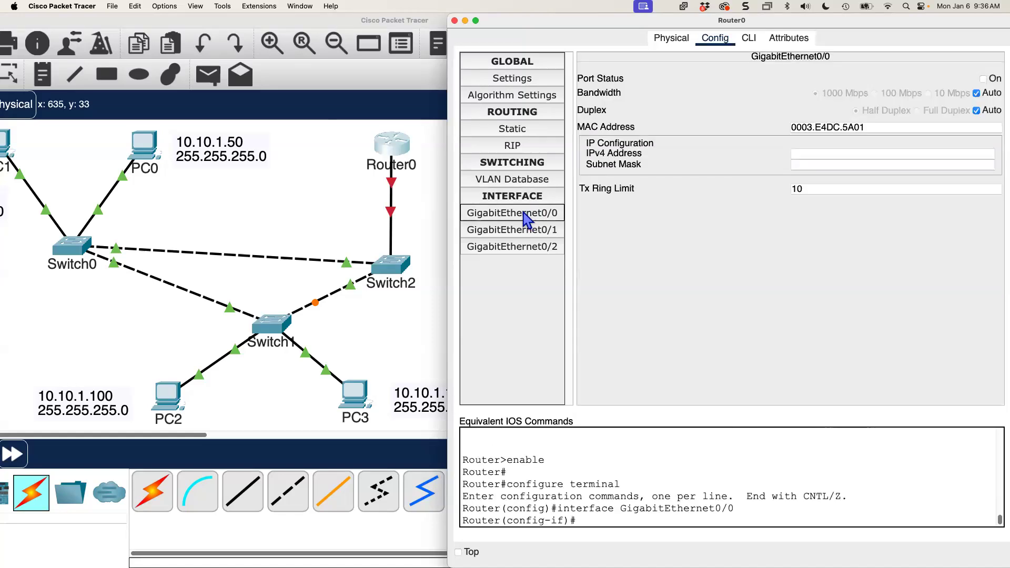
click(817, 155)
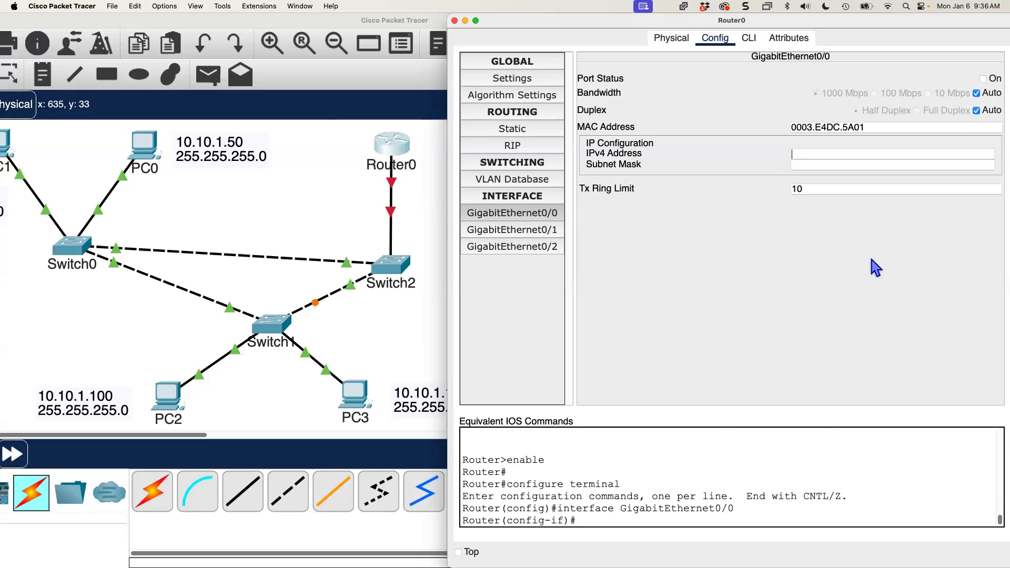
text(10.10.1.1)
click(821, 164)
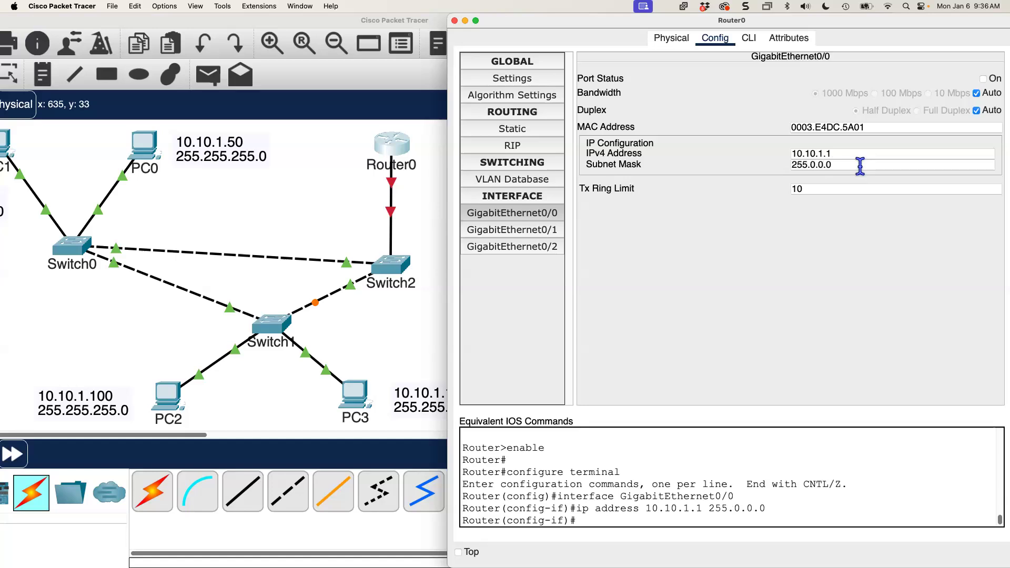
key(BackSpace)
key(BackSpace)
key(BackSpace)
key(BackSpace)
key(BackSpace)
text(255.255.0)
Review the network portion of the interface's IPv4 address and turn on the port status of GigabitEthernet0/0.
drag(825, 154, 789, 163)
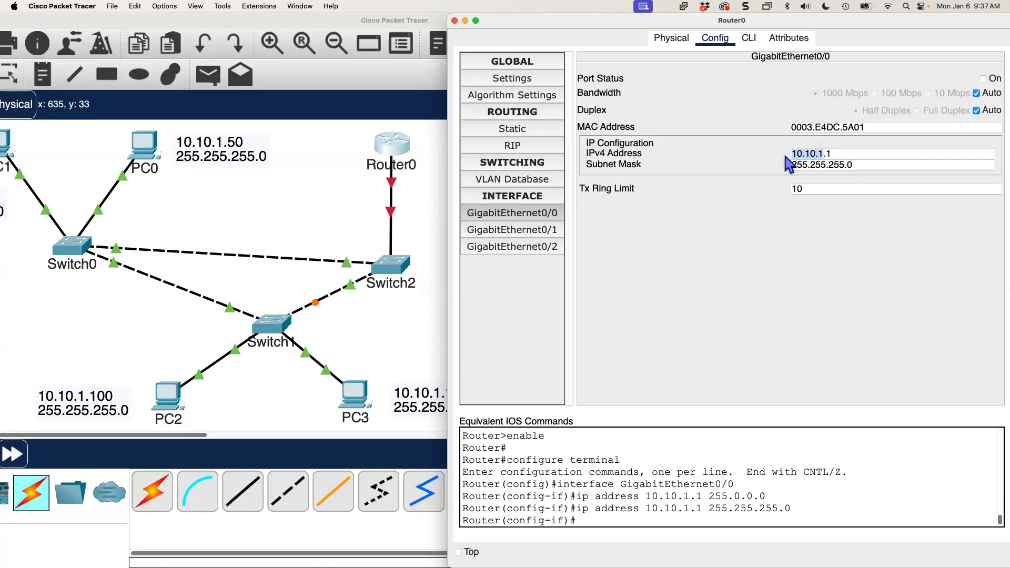
click(828, 154)
click(681, 350)
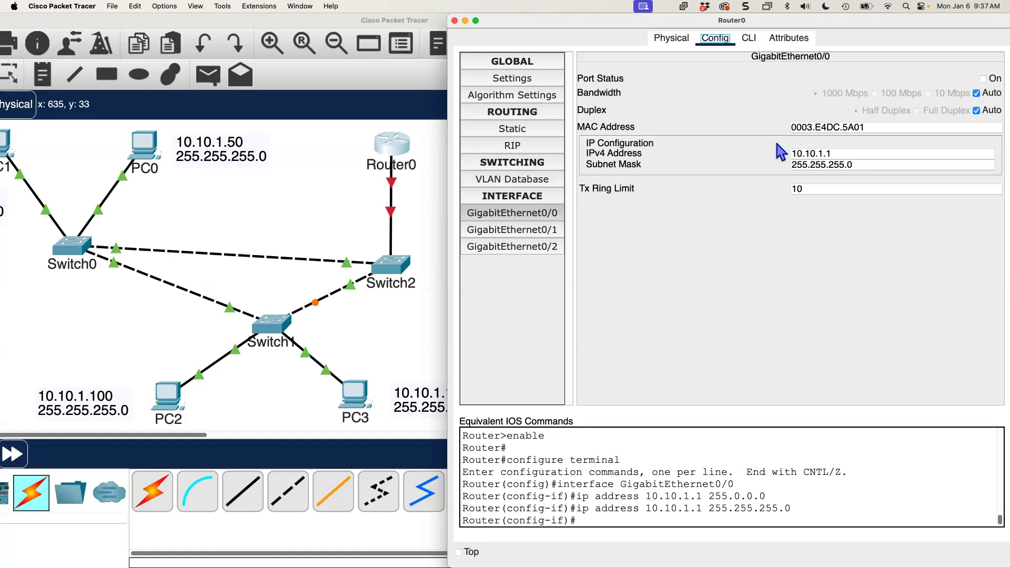
click(984, 79)
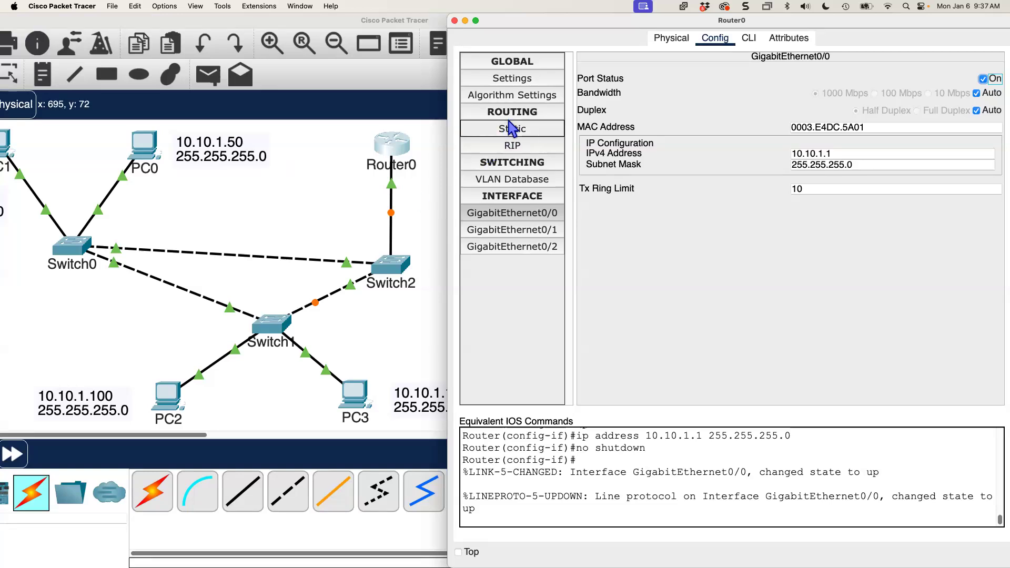
Save Router0's configuration to NVRAM from its global settings, and bring the whole topology back into view.
click(520, 79)
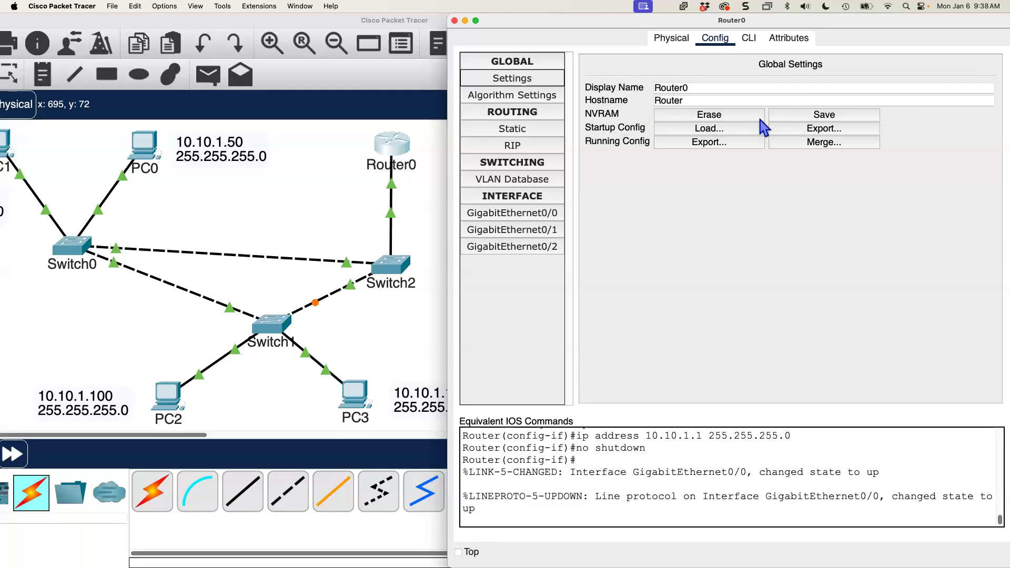
click(820, 117)
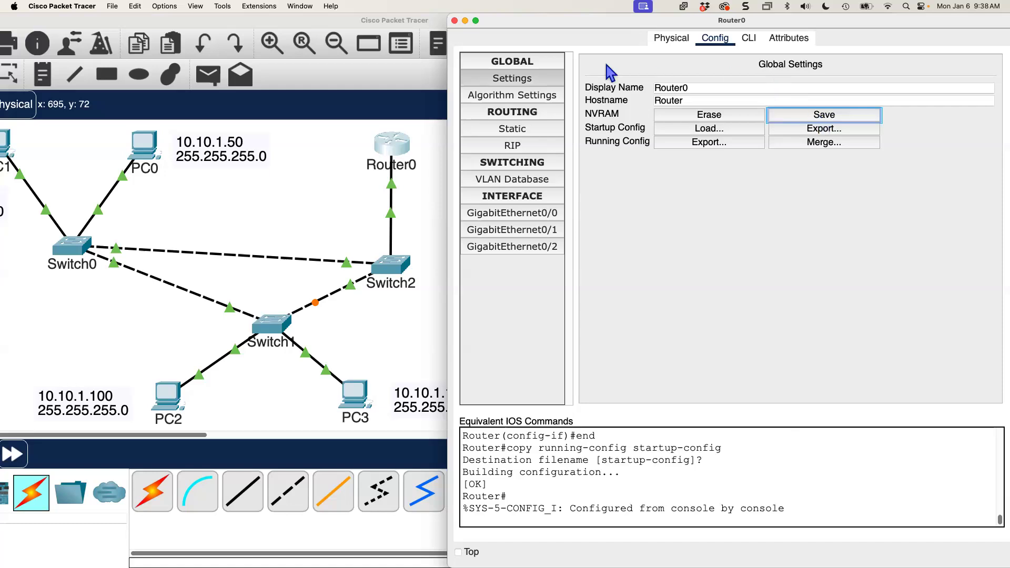
click(330, 160)
drag(327, 21, 450, 7)
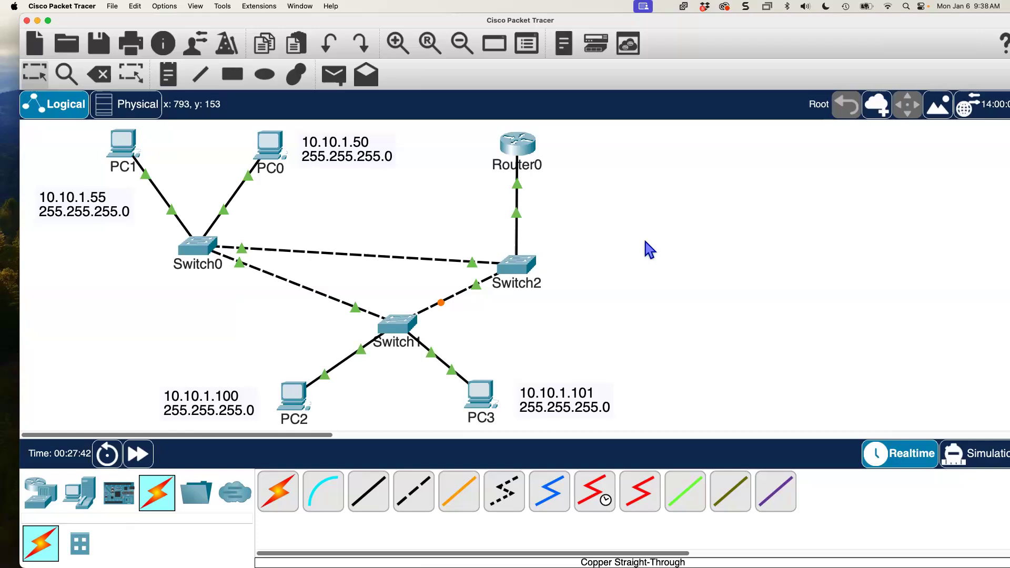
Save the network in the saves folder under the author's first name followed by "s-first-lab", and save the named file once more.
click(113, 7)
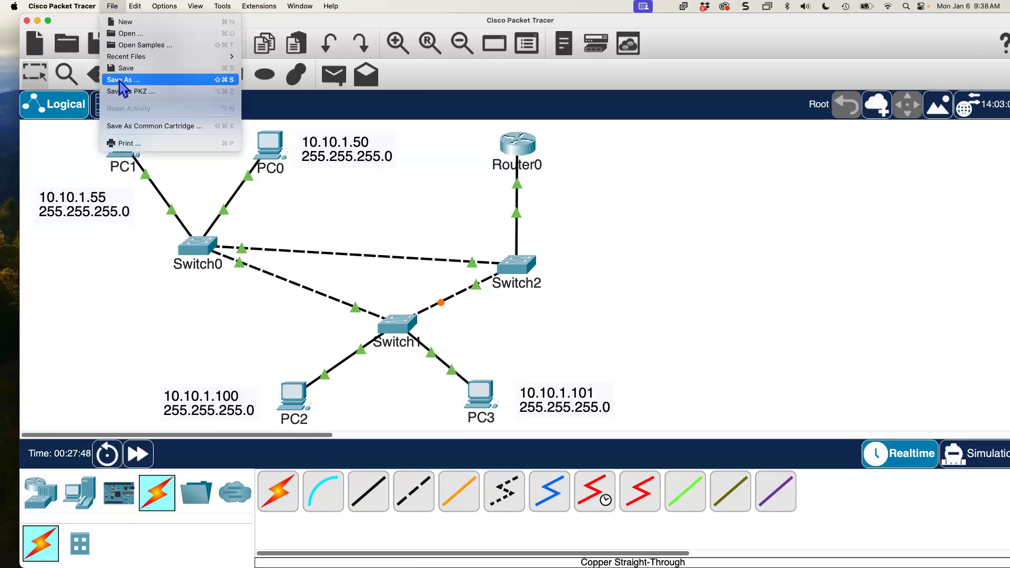
click(120, 83)
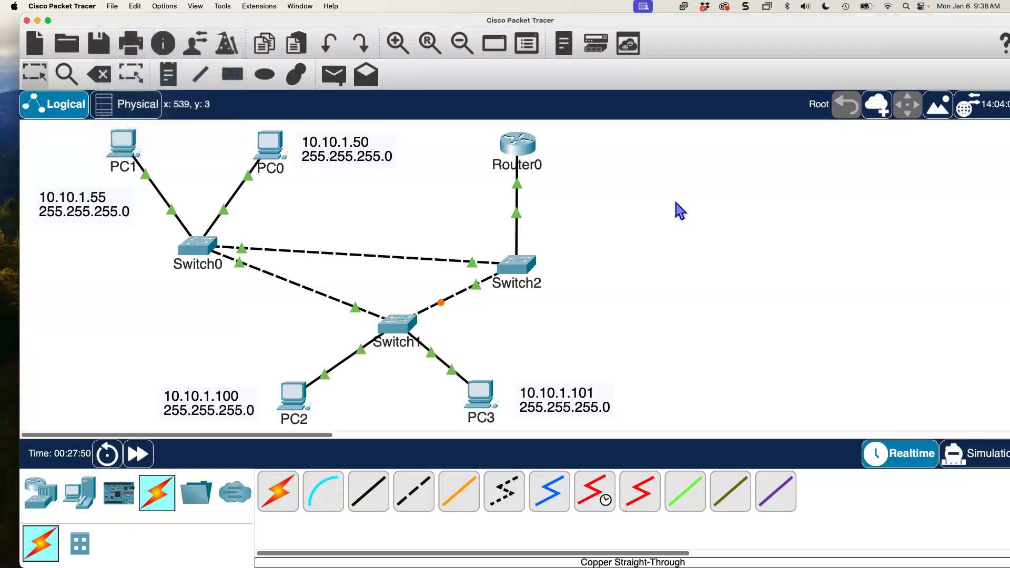
mouse_move(582, 106)
mouse_down()
mouse_move(594, 115)
mouse_move(590, 108)
mouse_up()
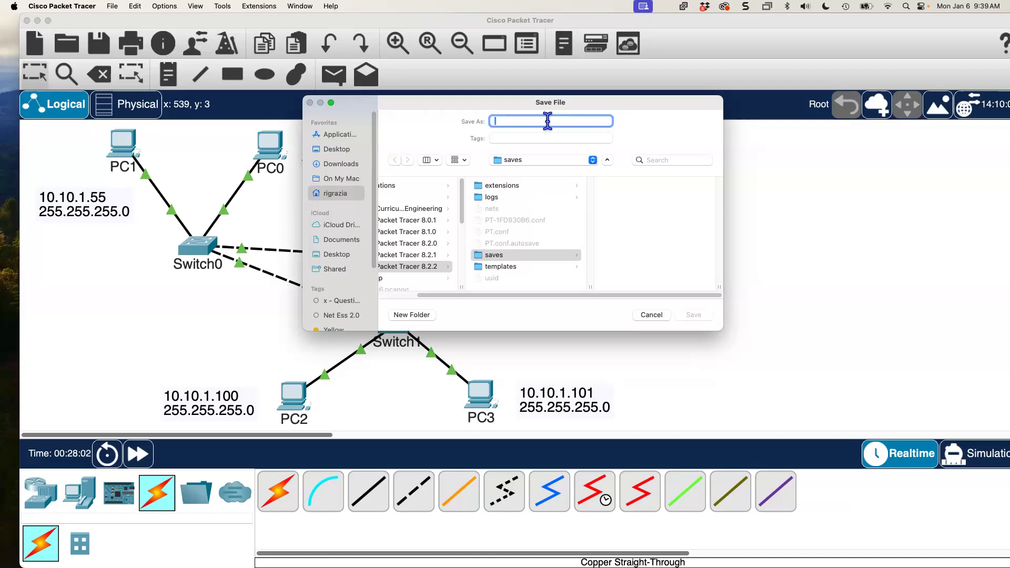
text(Rick)
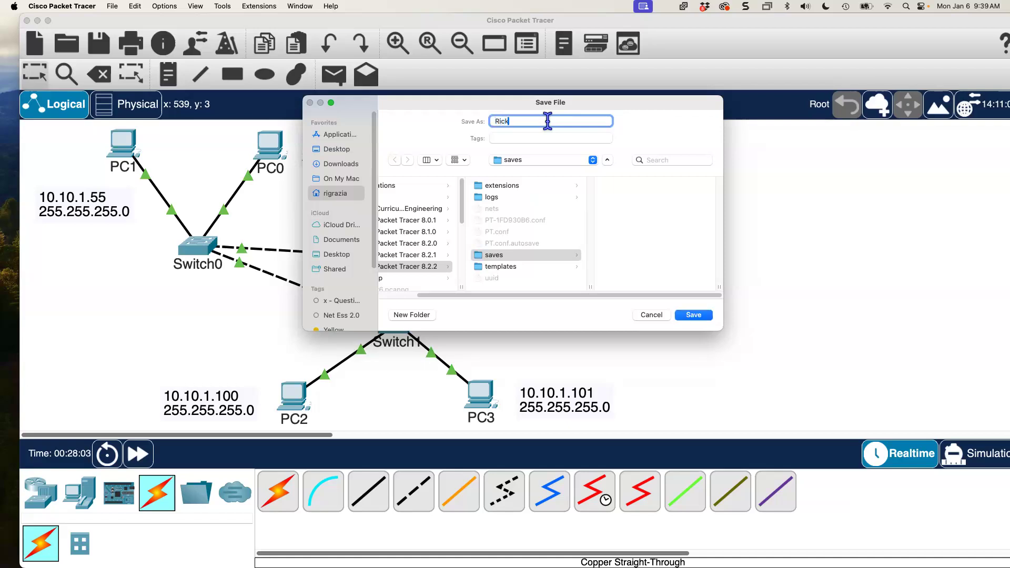
text(s-fir)
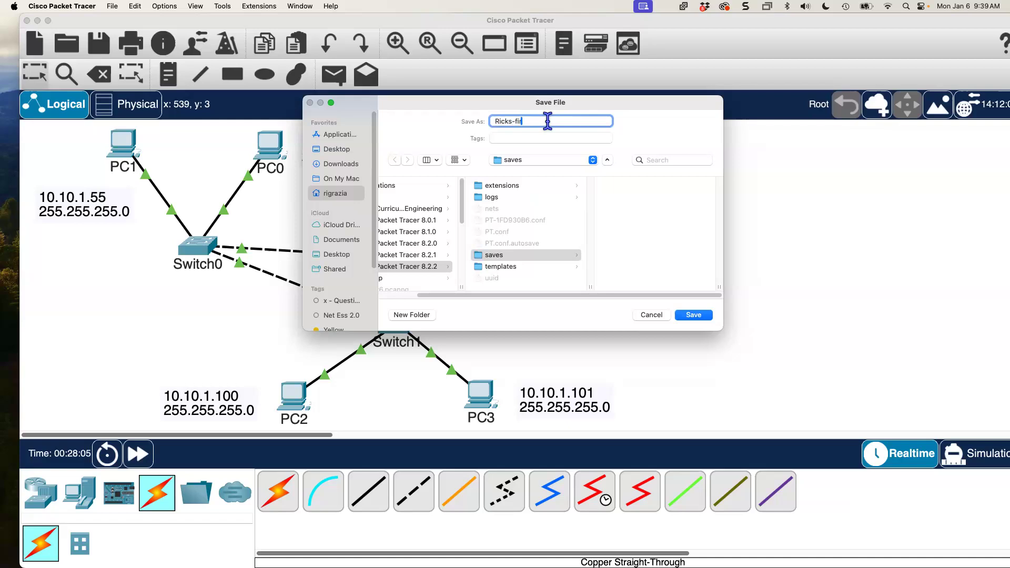
text(st-lab)
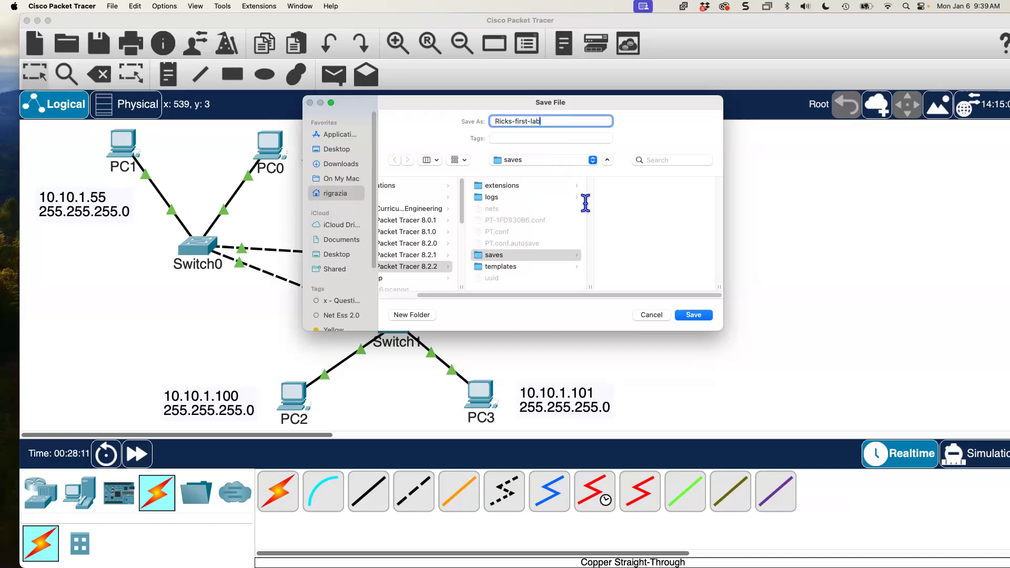
click(693, 314)
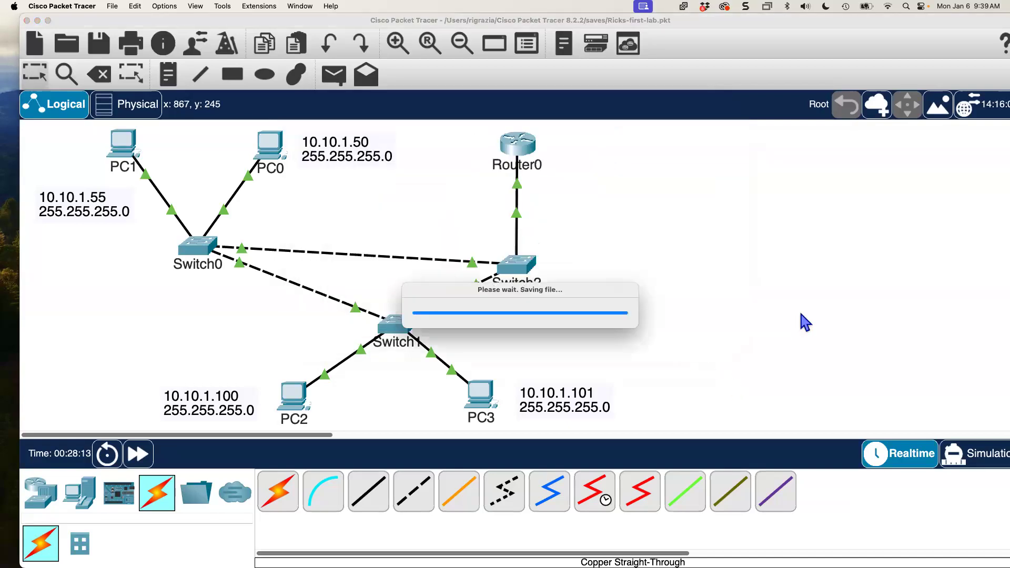
click(95, 43)
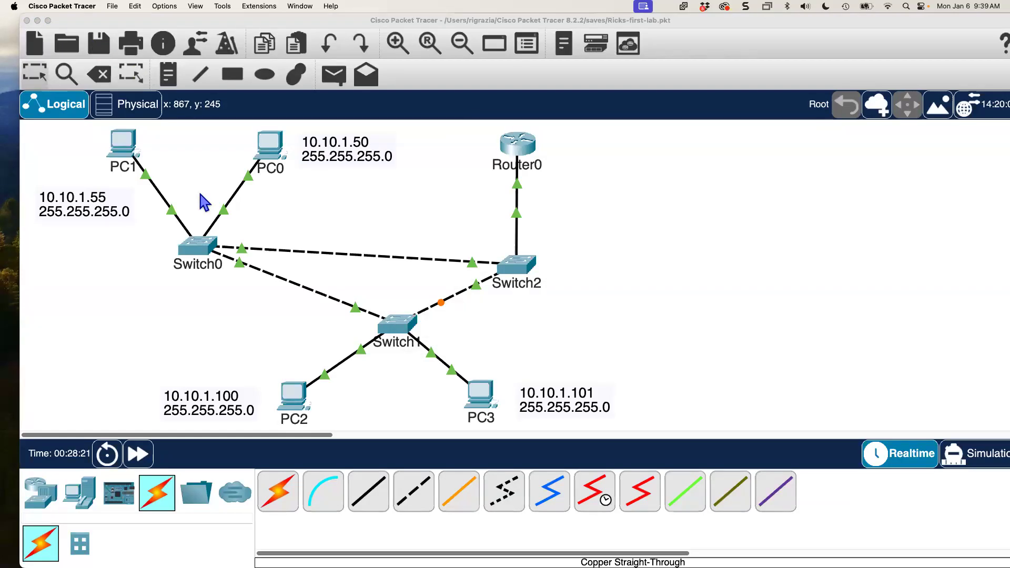
Nudge the address note beside PC3, and add a two-line note reading 10.10.1.1 and 255.255.255.0 beside Router0.
drag(579, 406, 580, 393)
click(598, 211)
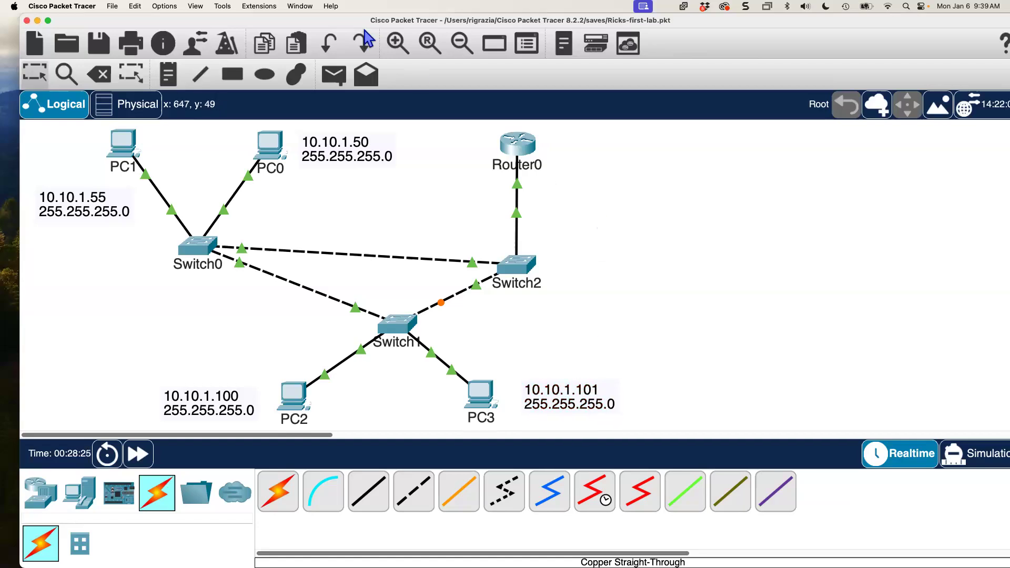
click(163, 79)
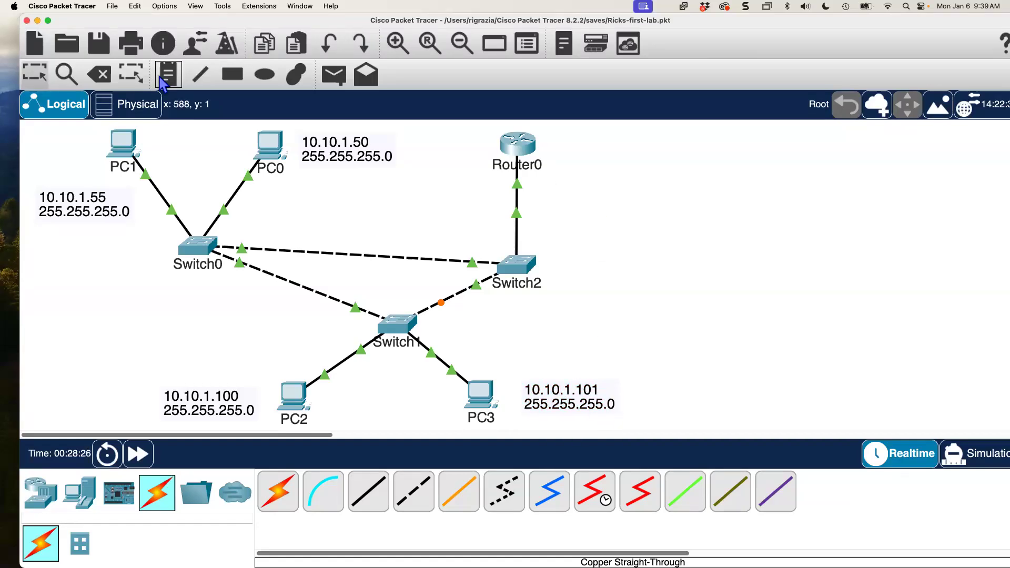
click(562, 162)
text(10.)
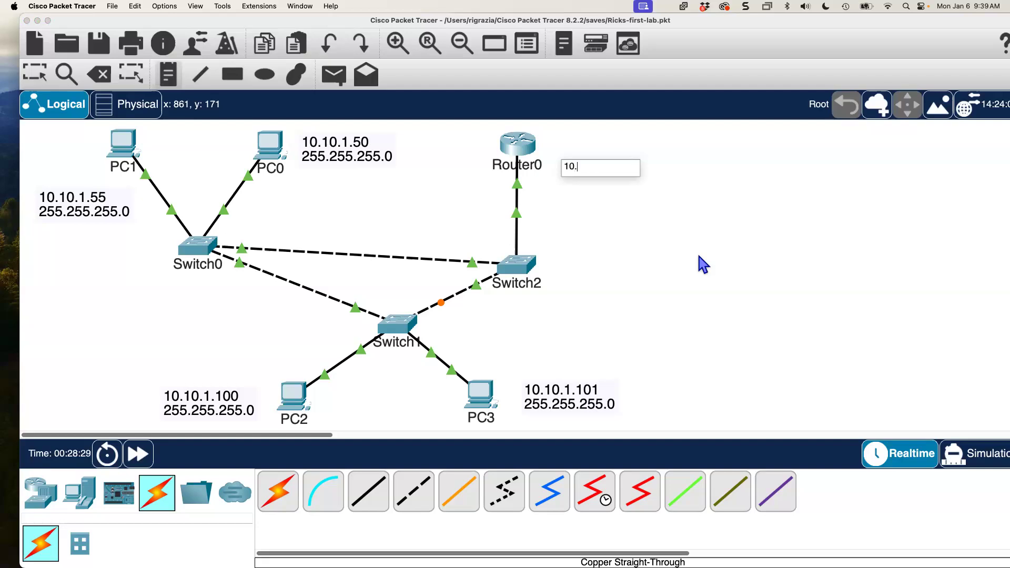
text(10.1.1)
key(Return)
text(255.)
text(5.255.0)
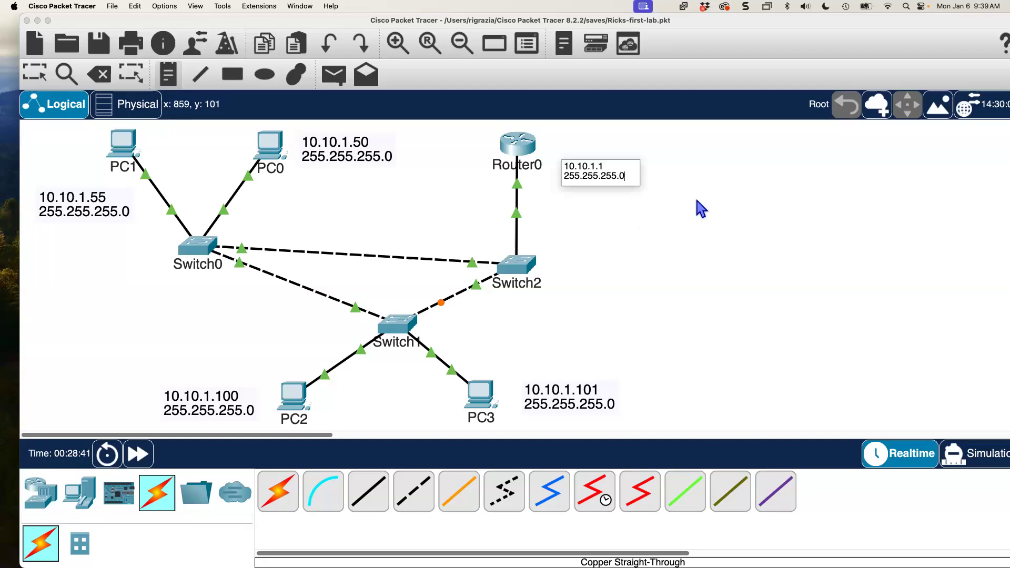
Append "= /24" to the subnet mask in Router0's note, leave note placement, and shift that note slightly closer to the router.
text(=)
key(Return)
text(/24)
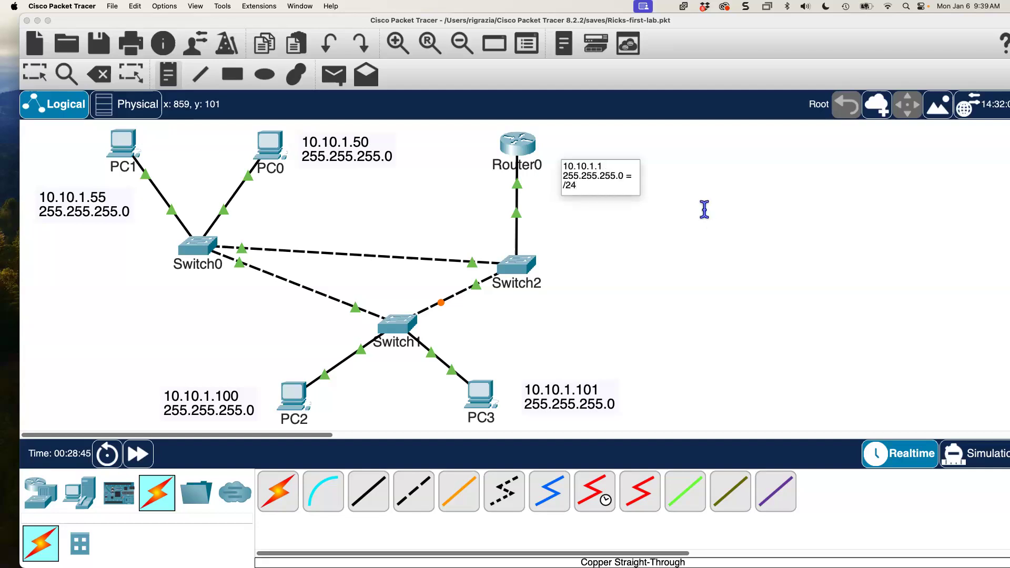
click(705, 209)
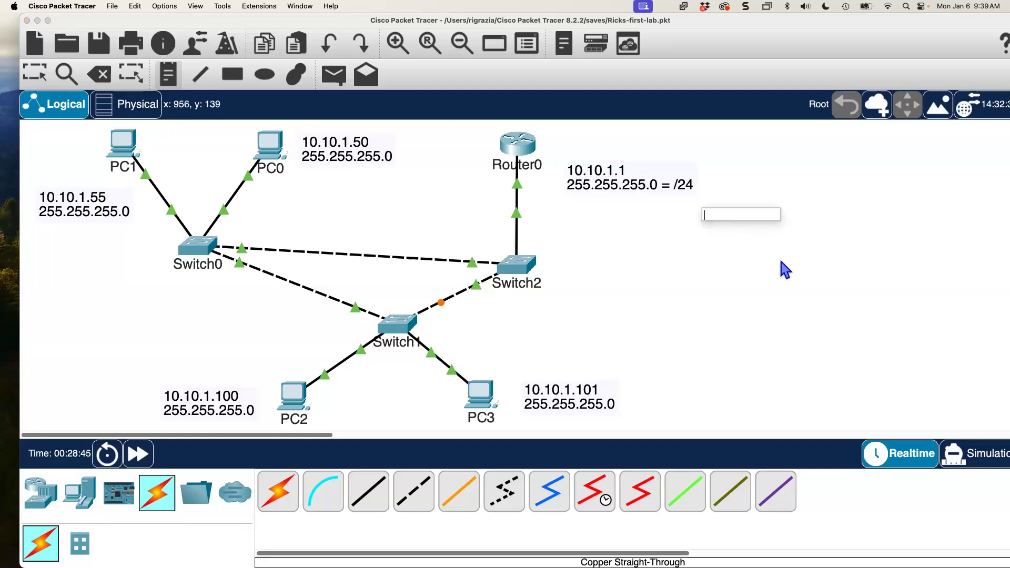
click(42, 79)
click(582, 193)
click(607, 201)
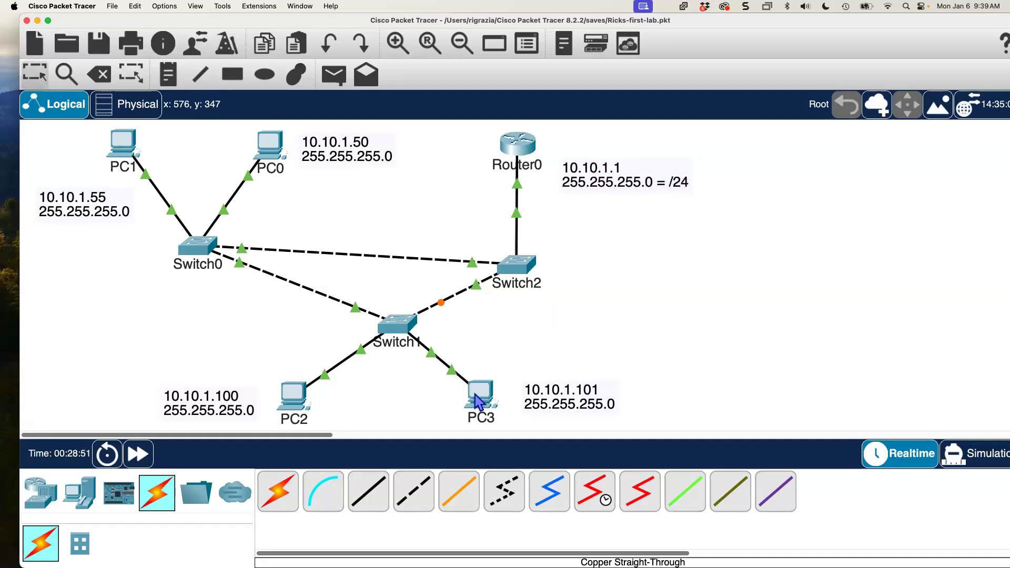
Run ipconfig in PC1's Command Prompt, with the PC1 window placed beside the topology.
mouse_move(476, 396)
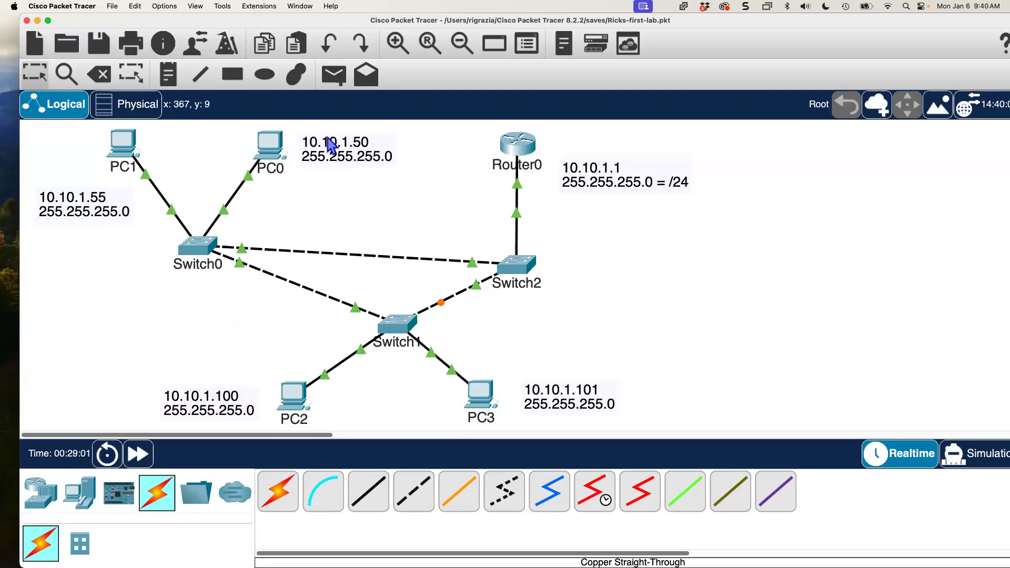
click(144, 154)
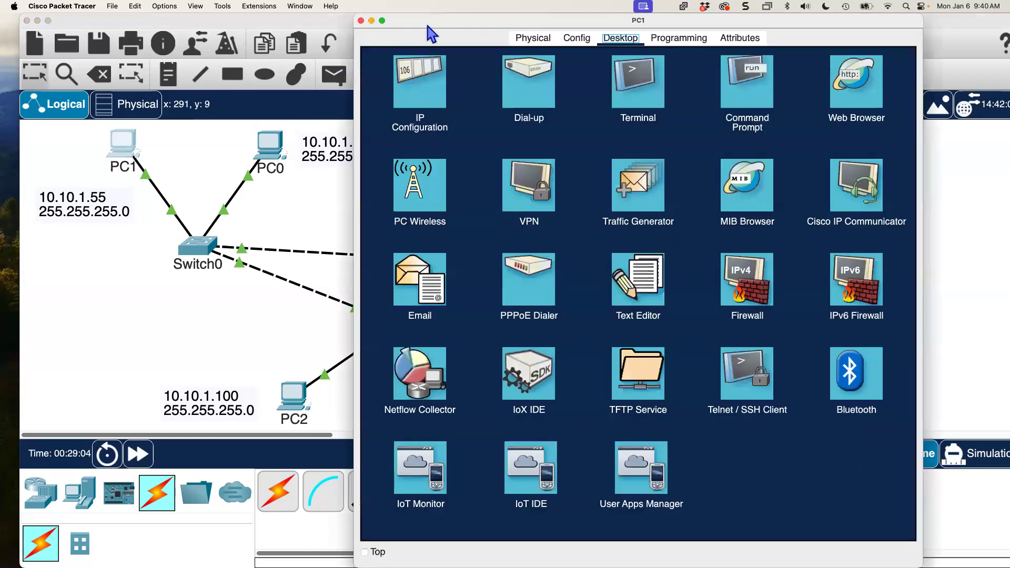
drag(427, 25, 760, 21)
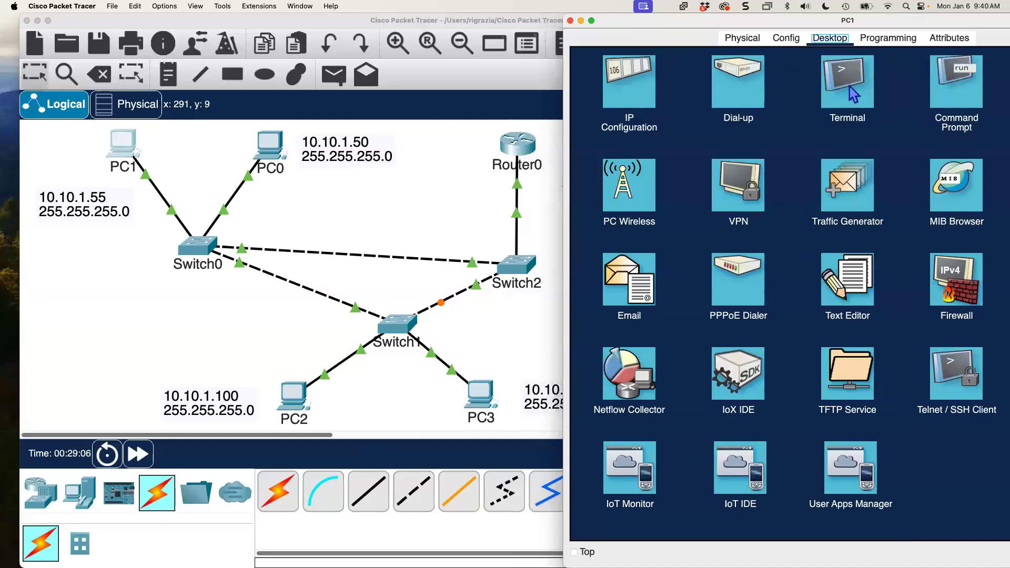
click(972, 93)
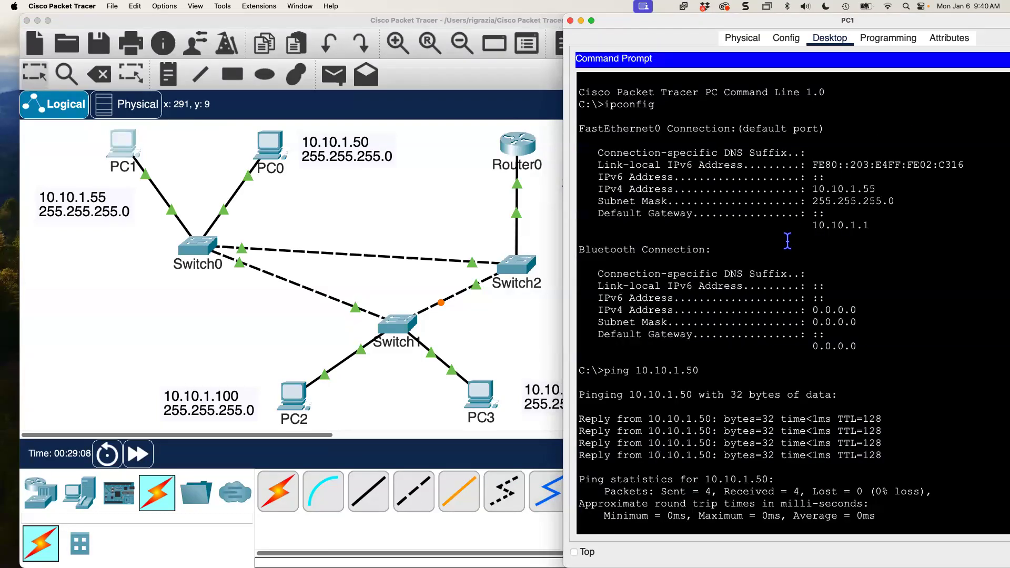
key(Return)
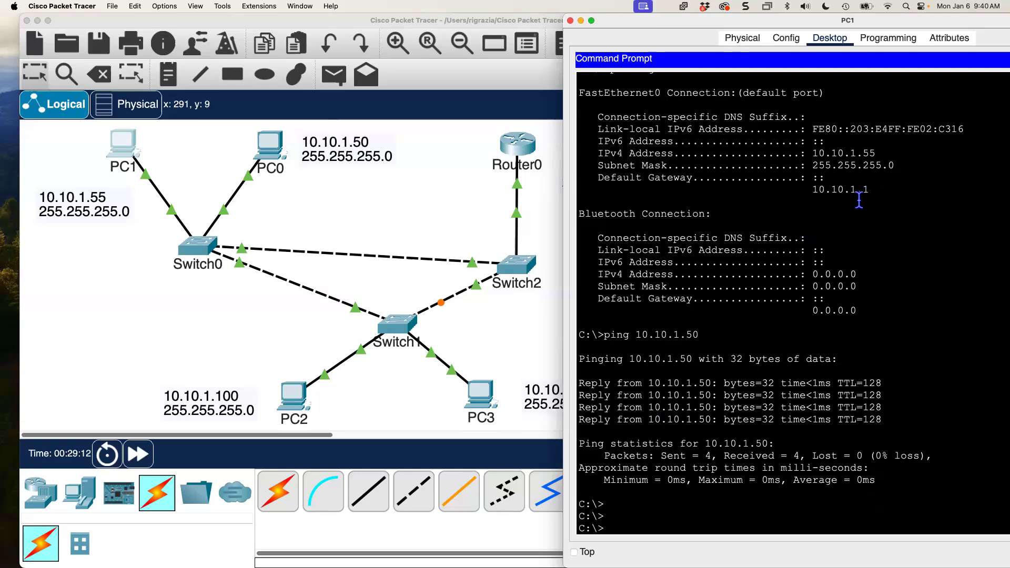
text(ipconfig)
key(Return)
key(Return)
key(Return)
key(Return)
key(Return)
key(Return)
key(Return)
key(Return)
key(Return)
key(Return)
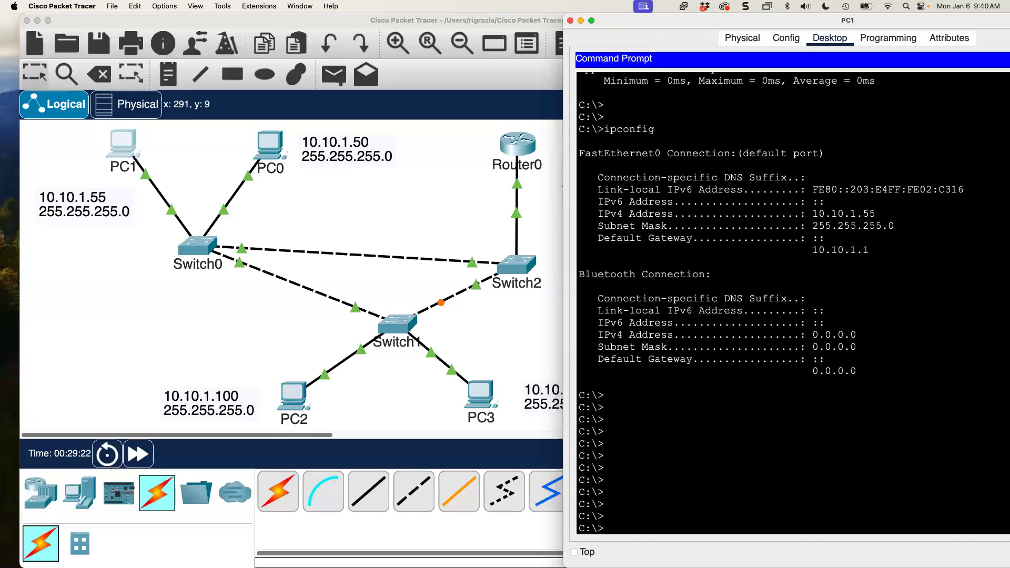
Shorten the PC1 window and examine the subnet mask and default gateway in the ipconfig output.
drag(580, 567, 580, 407)
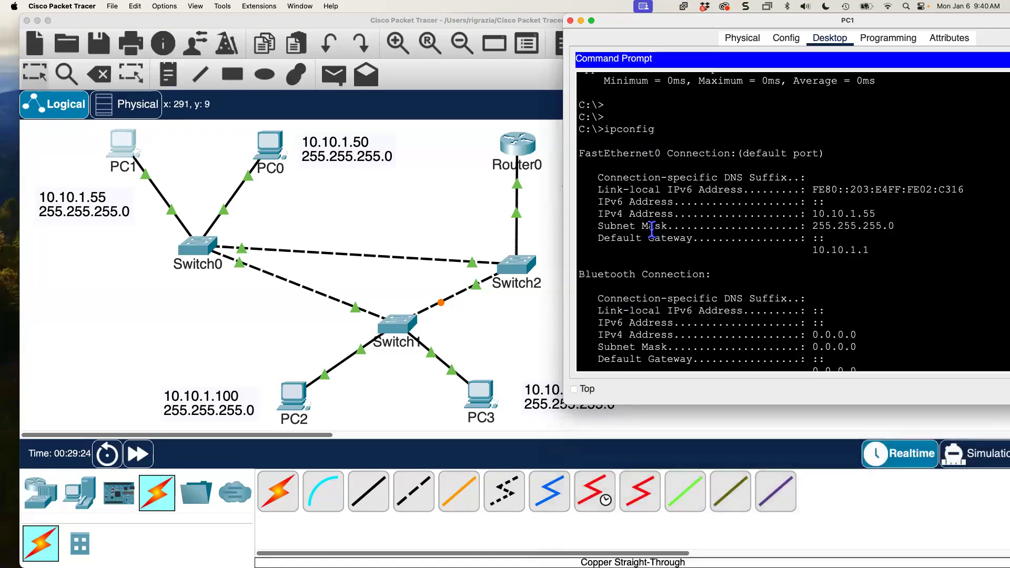
scroll(652, 229, down, 1)
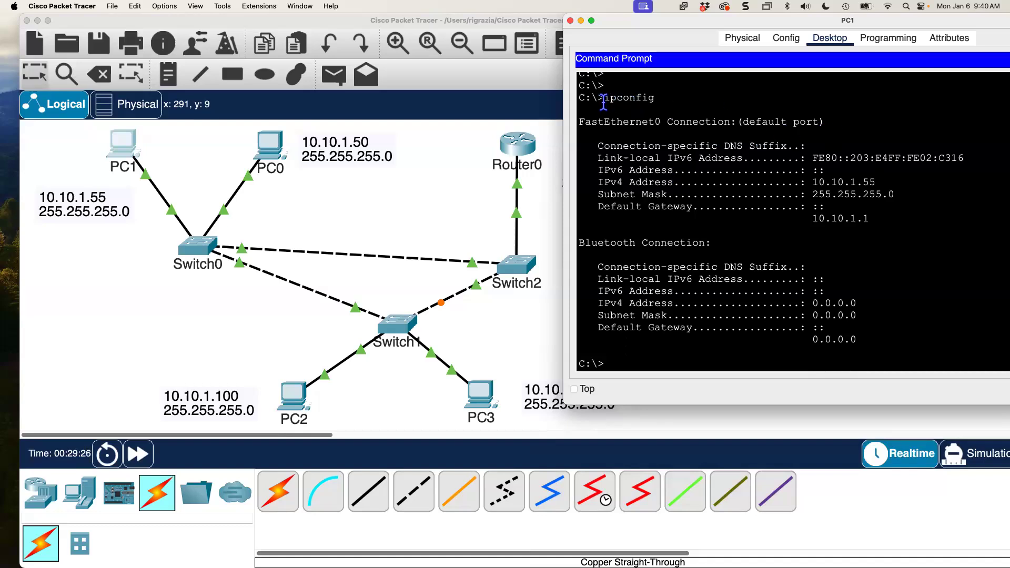
drag(604, 98, 666, 102)
drag(808, 183, 917, 197)
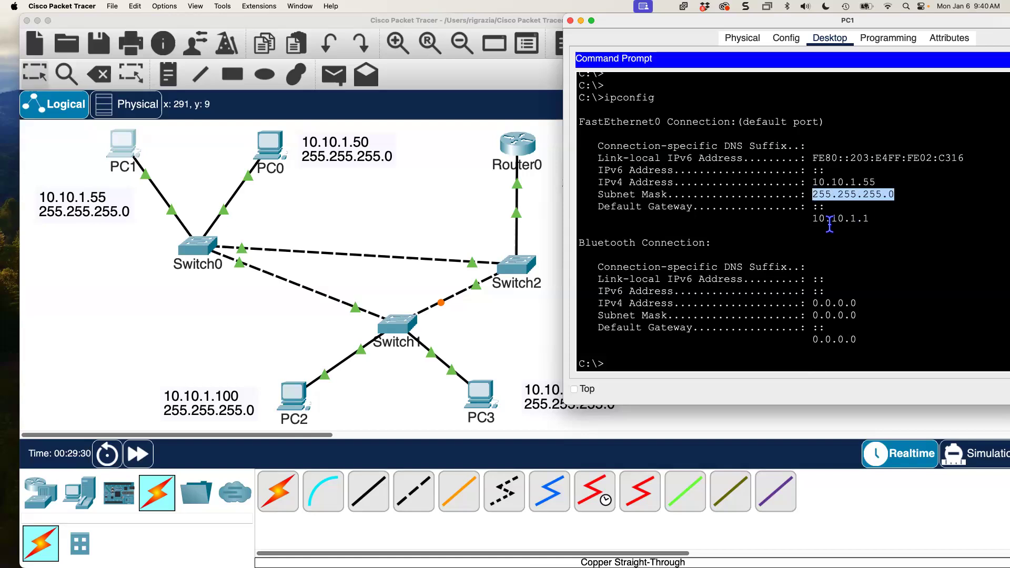
drag(806, 217, 903, 219)
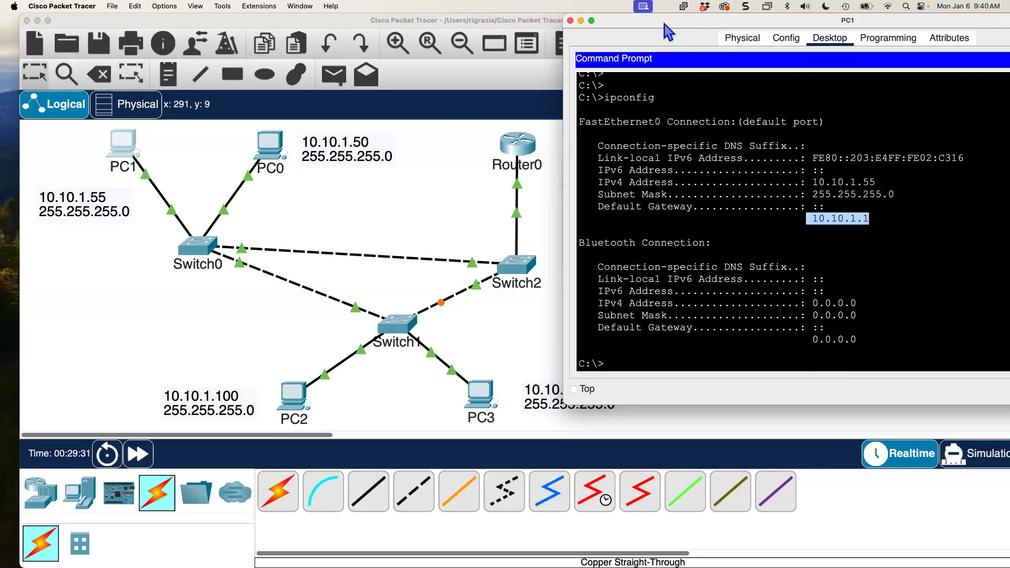
Return to the topology and move Router0's address note to the left side of the Router0–Switch2 link.
drag(665, 22, 698, 22)
click(565, 226)
drag(582, 185, 407, 207)
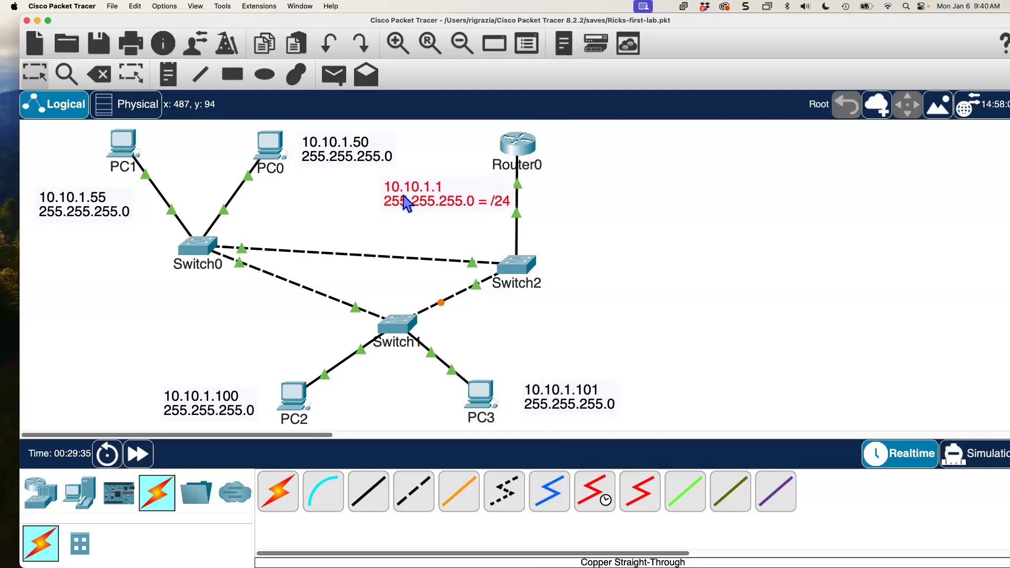
Reopen PC1's Command Prompt and push the earlier output up with a run of blank prompt lines.
click(124, 146)
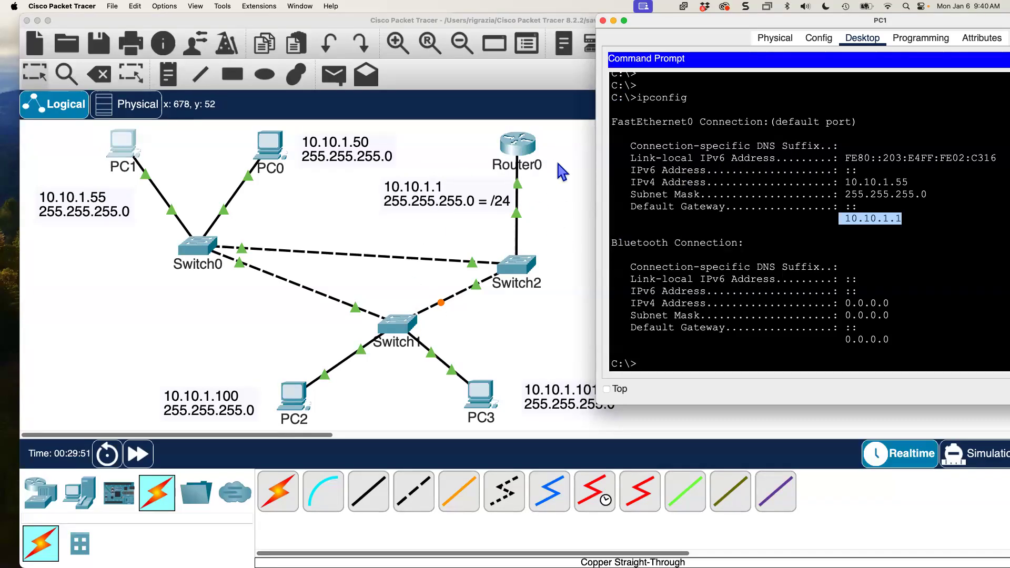
click(730, 367)
key(Return)
key(Return)
key(Return)
key(Return)
key(Return)
key(Return)
key(Return)
key(Return)
key(Return)
key(Return)
key(Return)
text(pin)
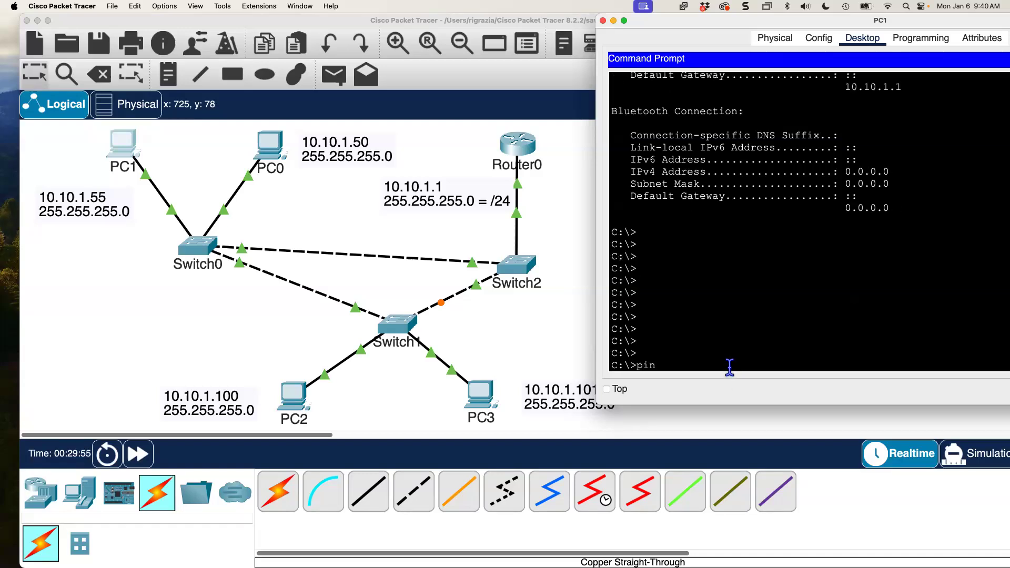
text(g 10.10.)
key(BackSpace)
key(BackSpace)
key(BackSpace)
key(BackSpace)
key(BackSpace)
Display PC1's IP configuration again, check its default gateway, and ping 10.10.1.1.
text(ipconfig)
key(Return)
text(ping 10.1.)
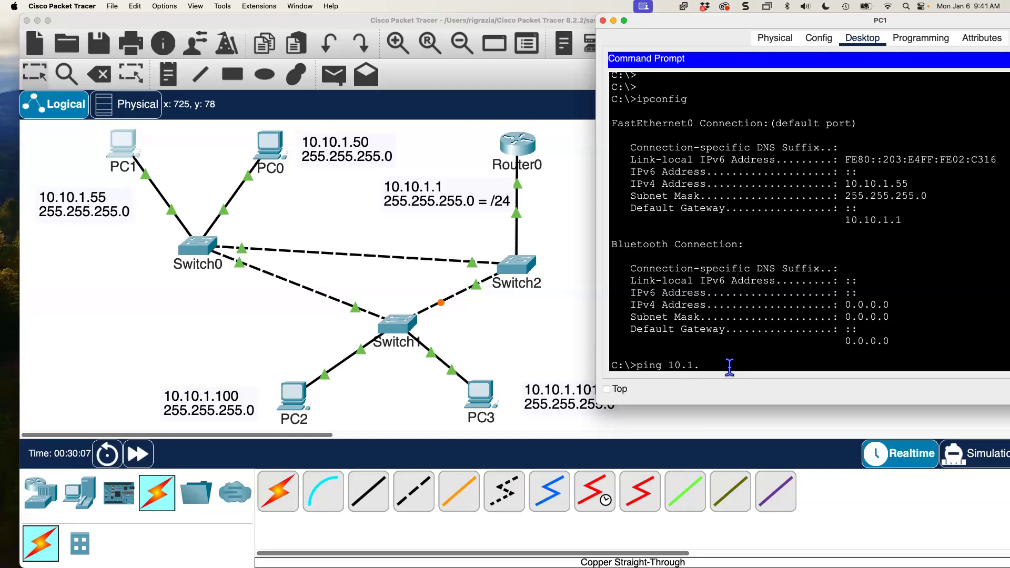
key(BackSpace)
text(0.1.1)
drag(904, 220, 839, 220)
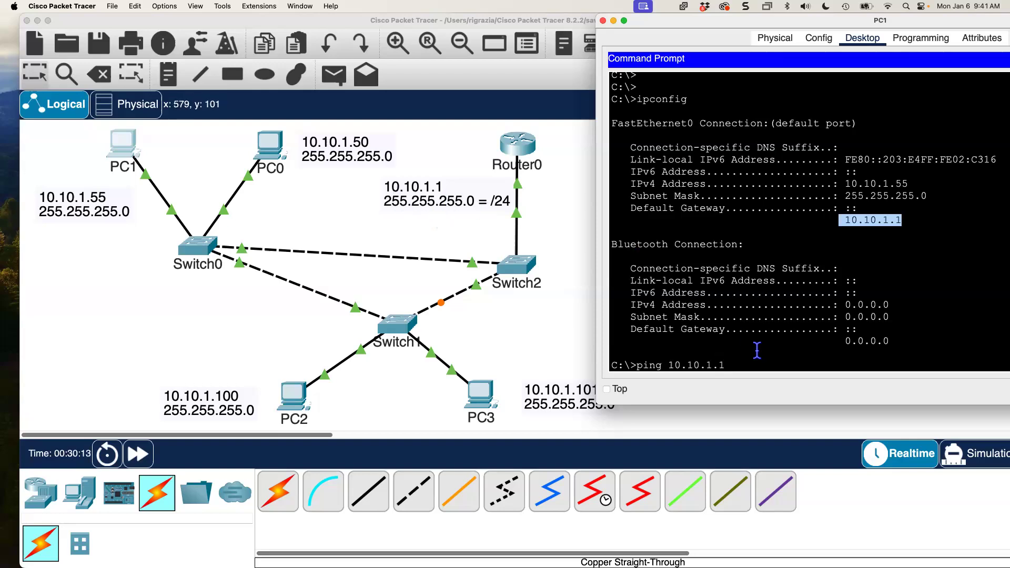
click(775, 362)
key(Return)
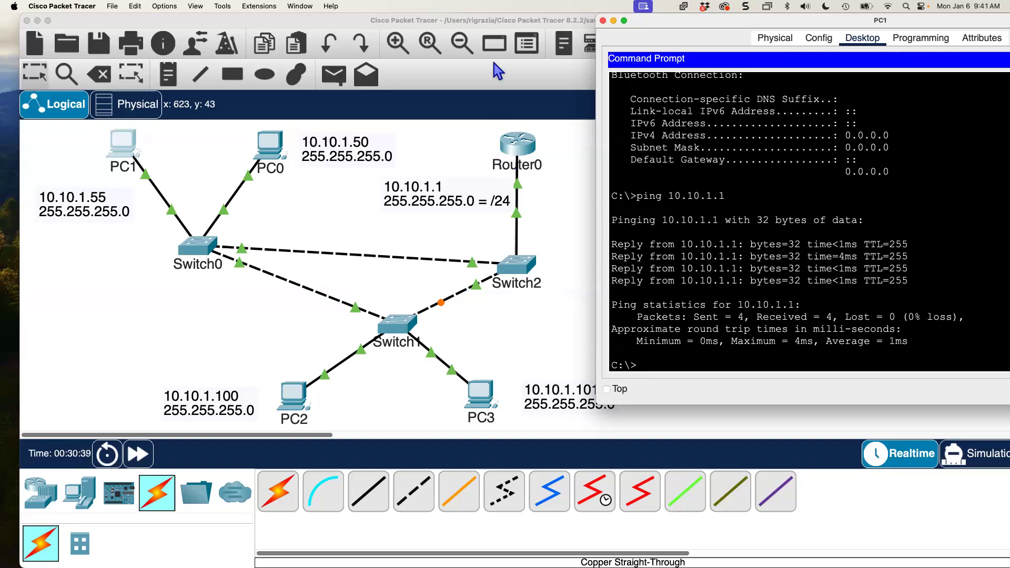
Review PC1's default gateway in the global settings and the IPv4 address and subnet mask of FastEthernet0.
click(820, 39)
drag(795, 23, 582, 24)
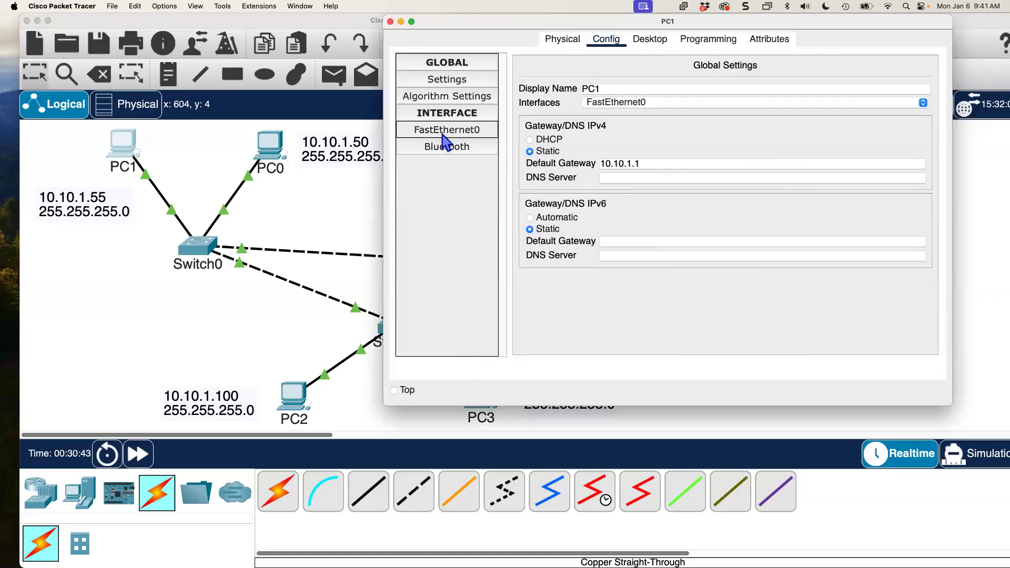
click(443, 134)
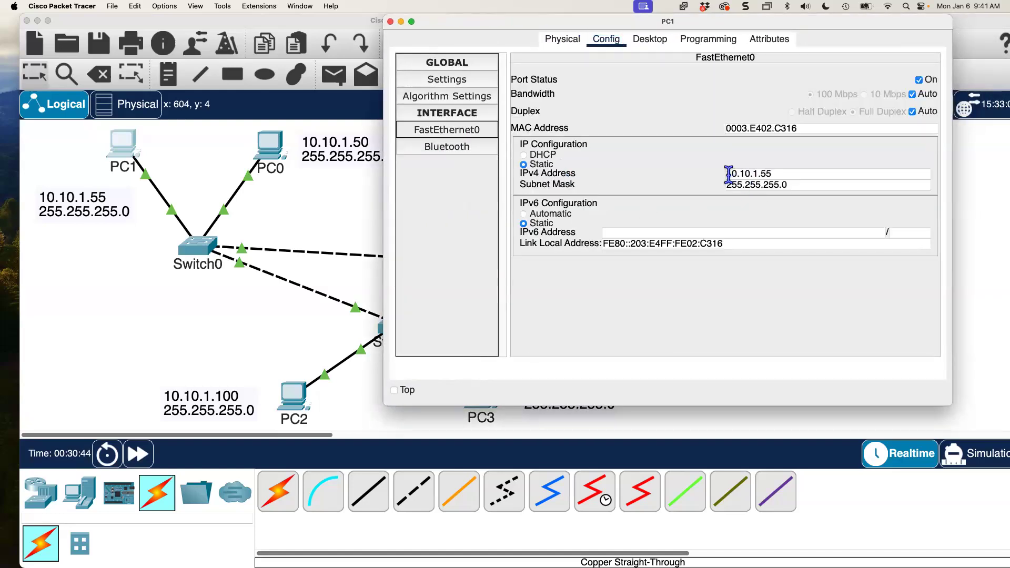
drag(732, 174, 786, 174)
drag(729, 186, 779, 194)
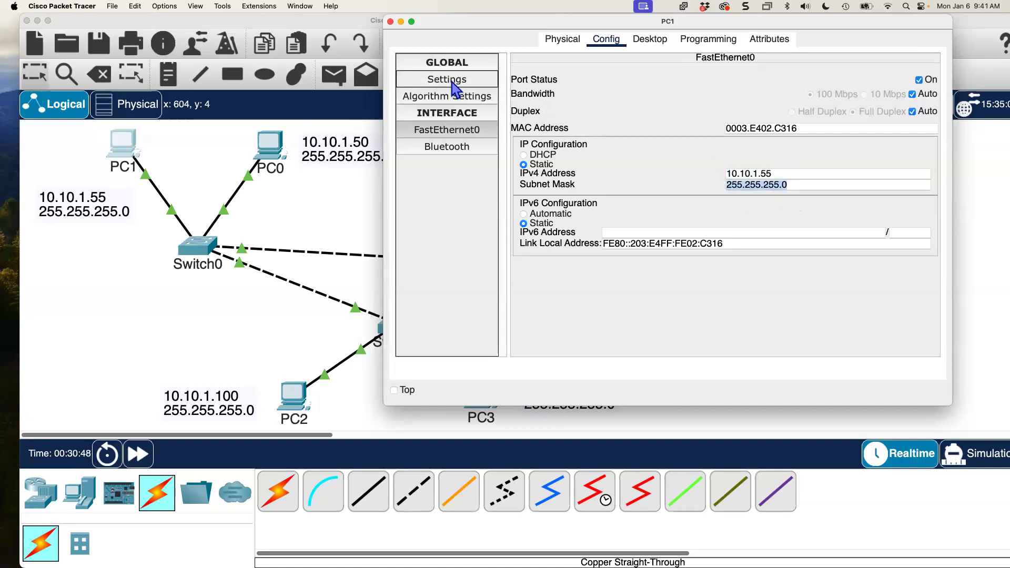
click(786, 173)
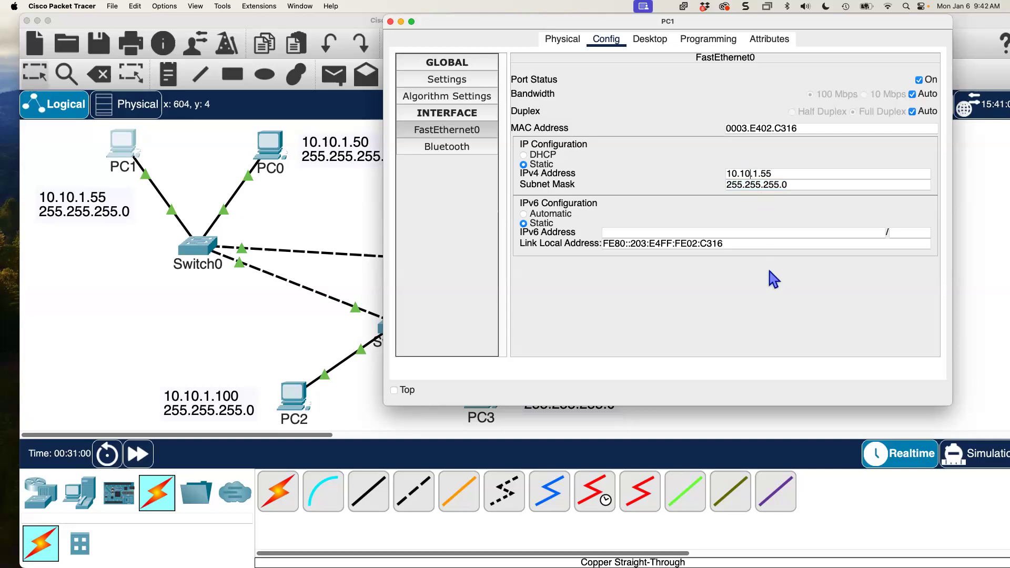
key(BackSpace)
text(0)
Return to the full topology and save the network file.
click(316, 210)
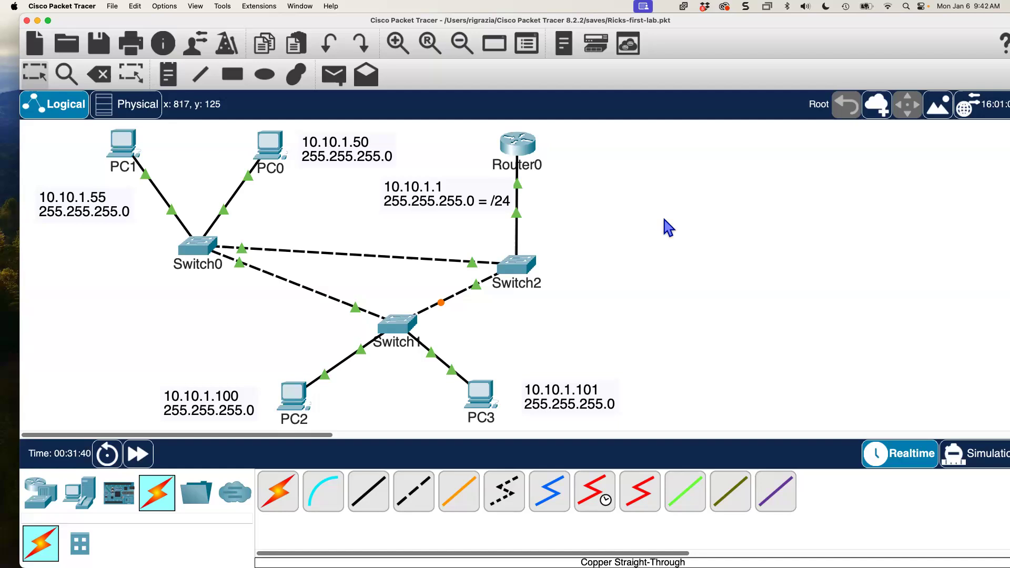
click(96, 42)
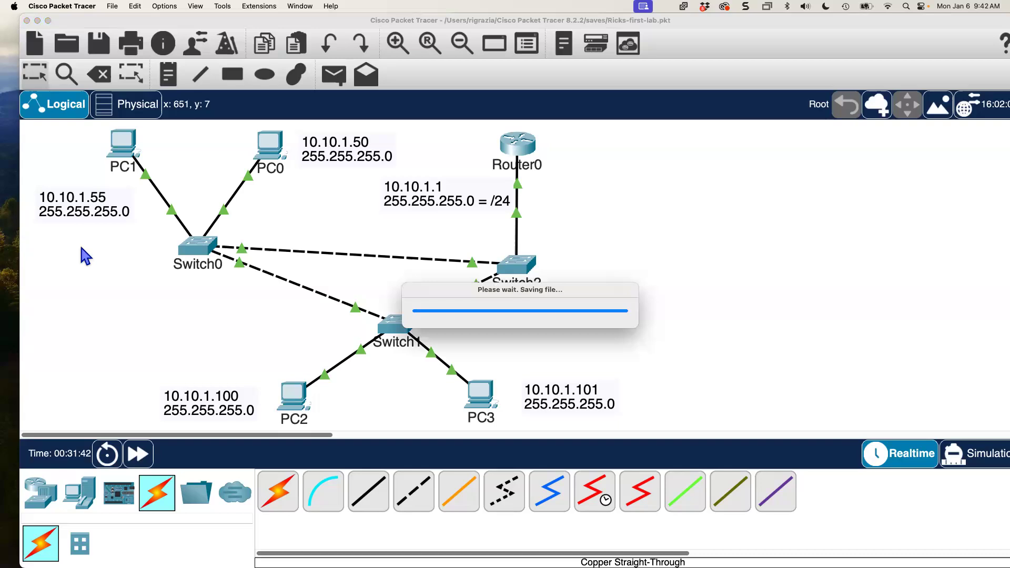